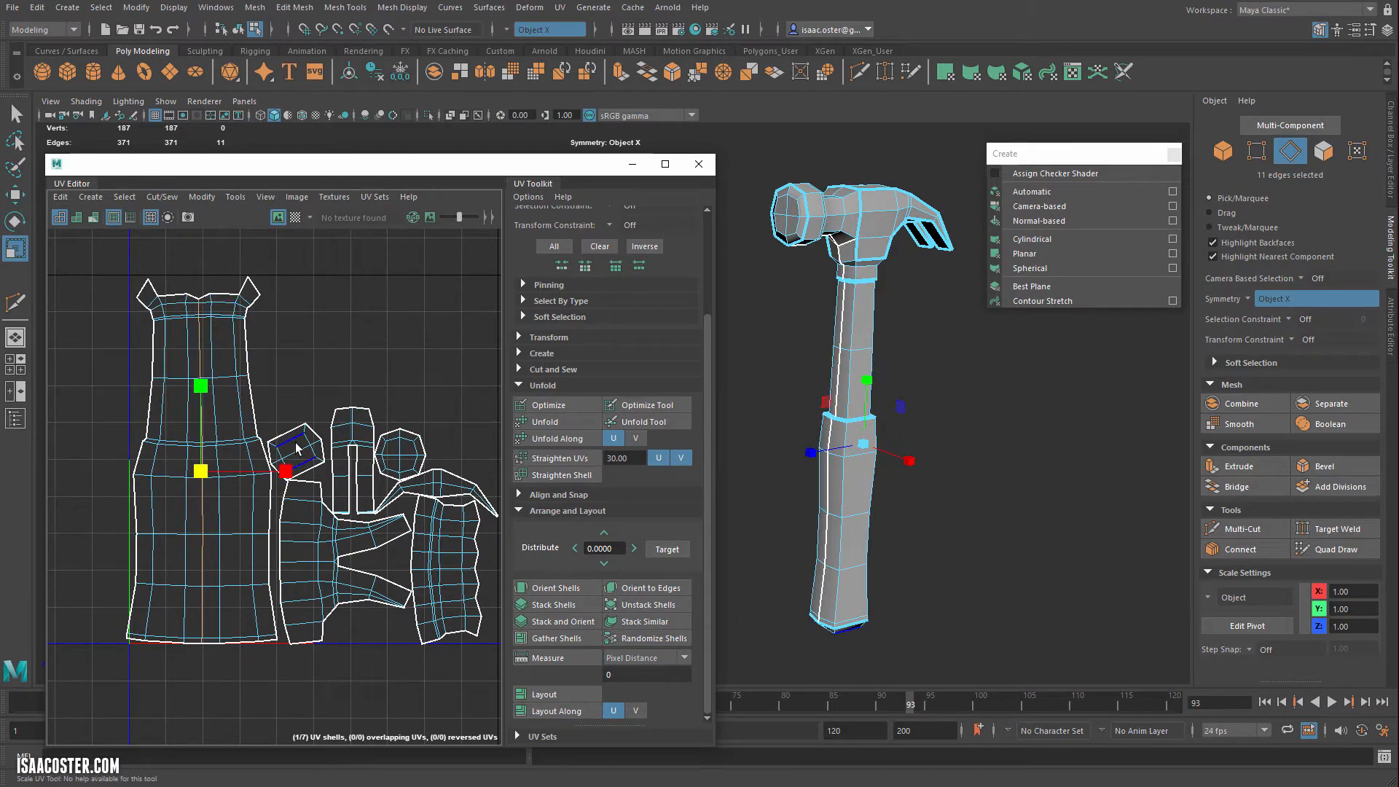
Select the vertical centre edge loop of the handle's UV shell and scale it flat horizontally into a straight line
alt+drag(986, 459, 853, 452)
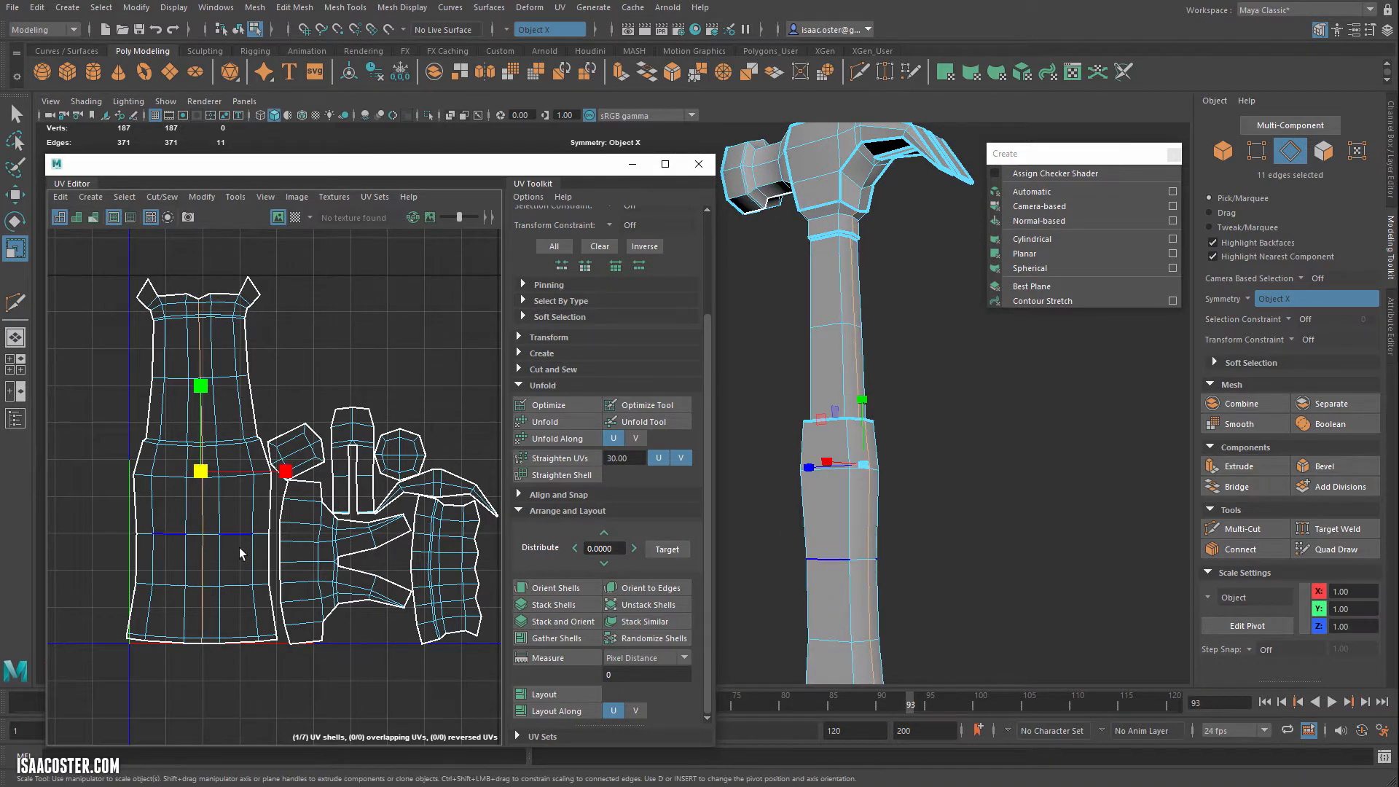
double_click(868, 502)
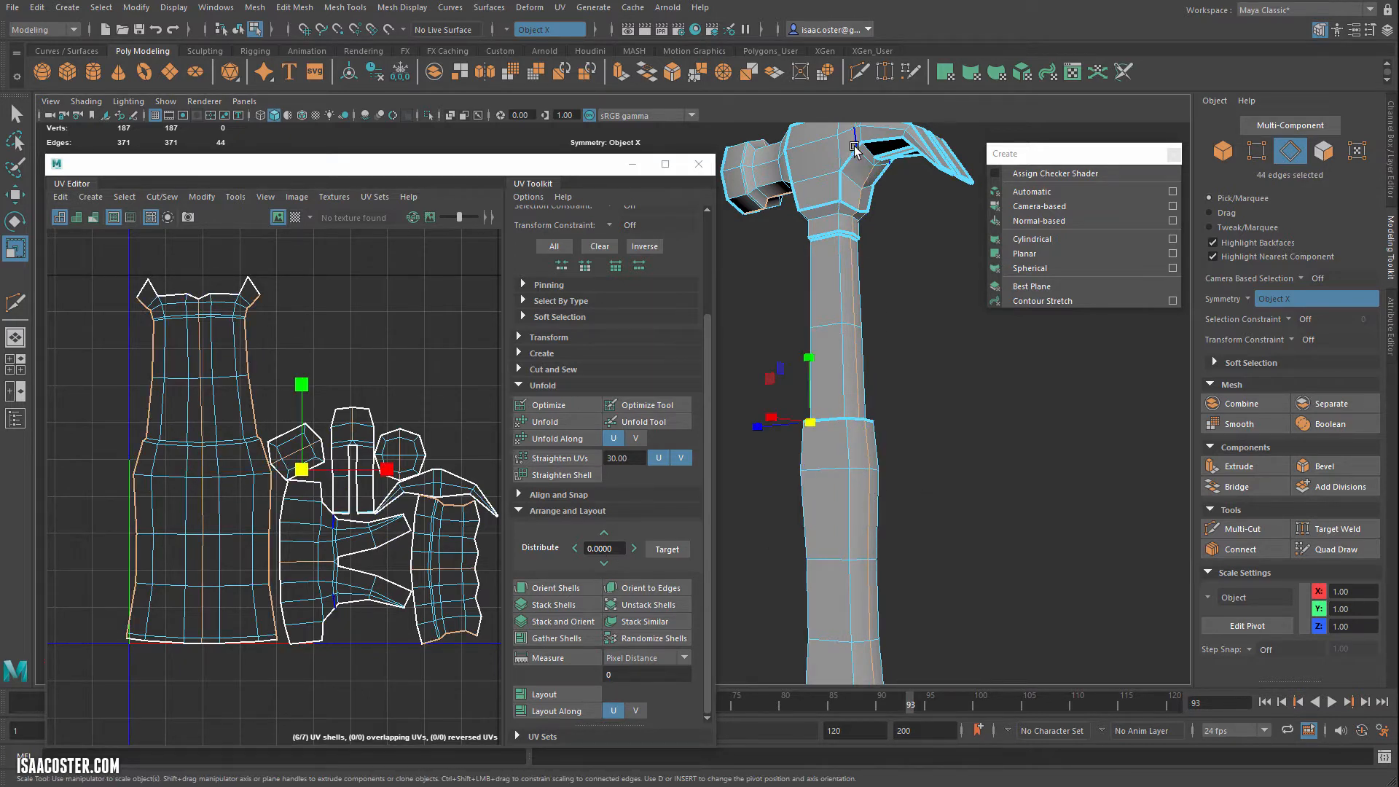
mouse_move(927, 445)
alt+mouse_down()
mouse_move(958, 462)
mouse_move(949, 451)
alt+mouse_up()
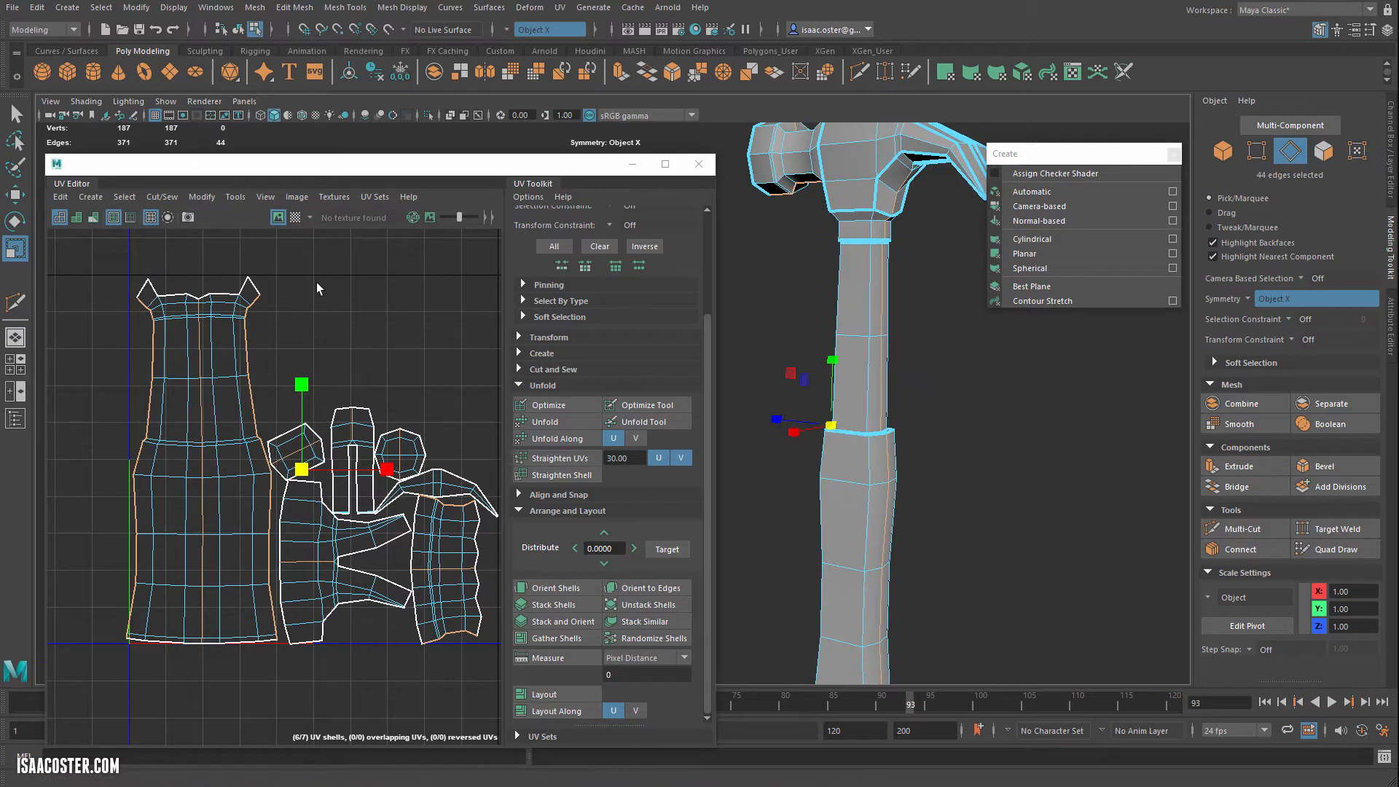
double_click(203, 364)
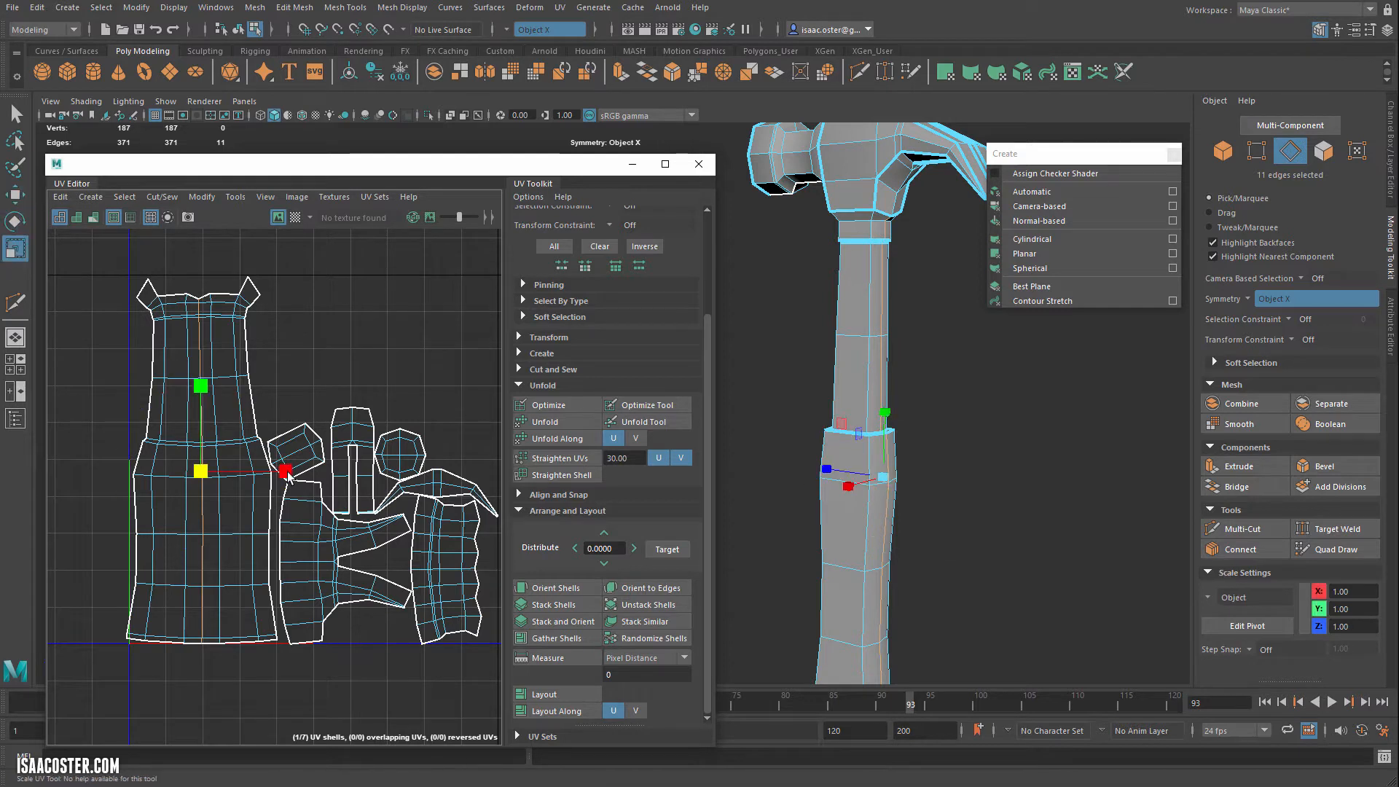
drag(283, 478, 203, 483)
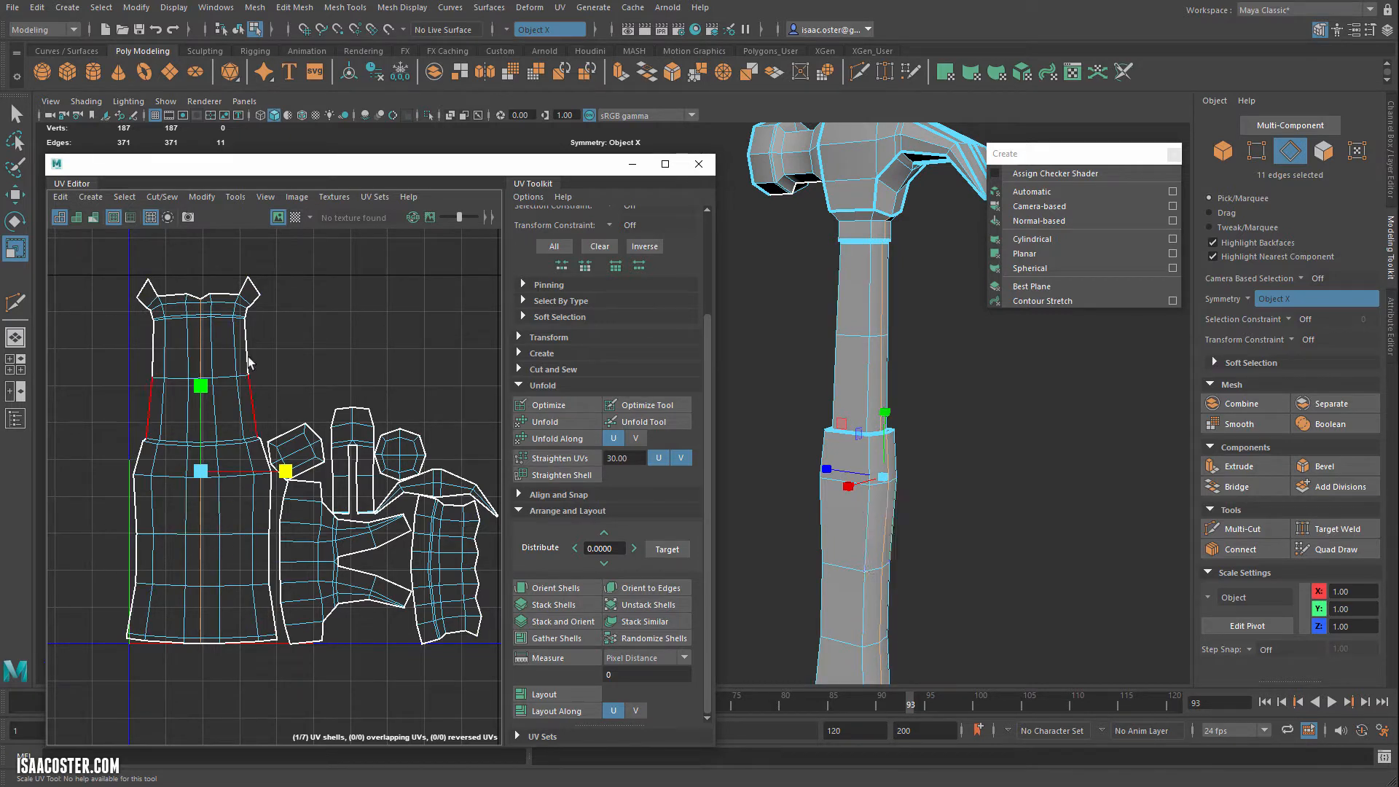
click(224, 384)
click(300, 464)
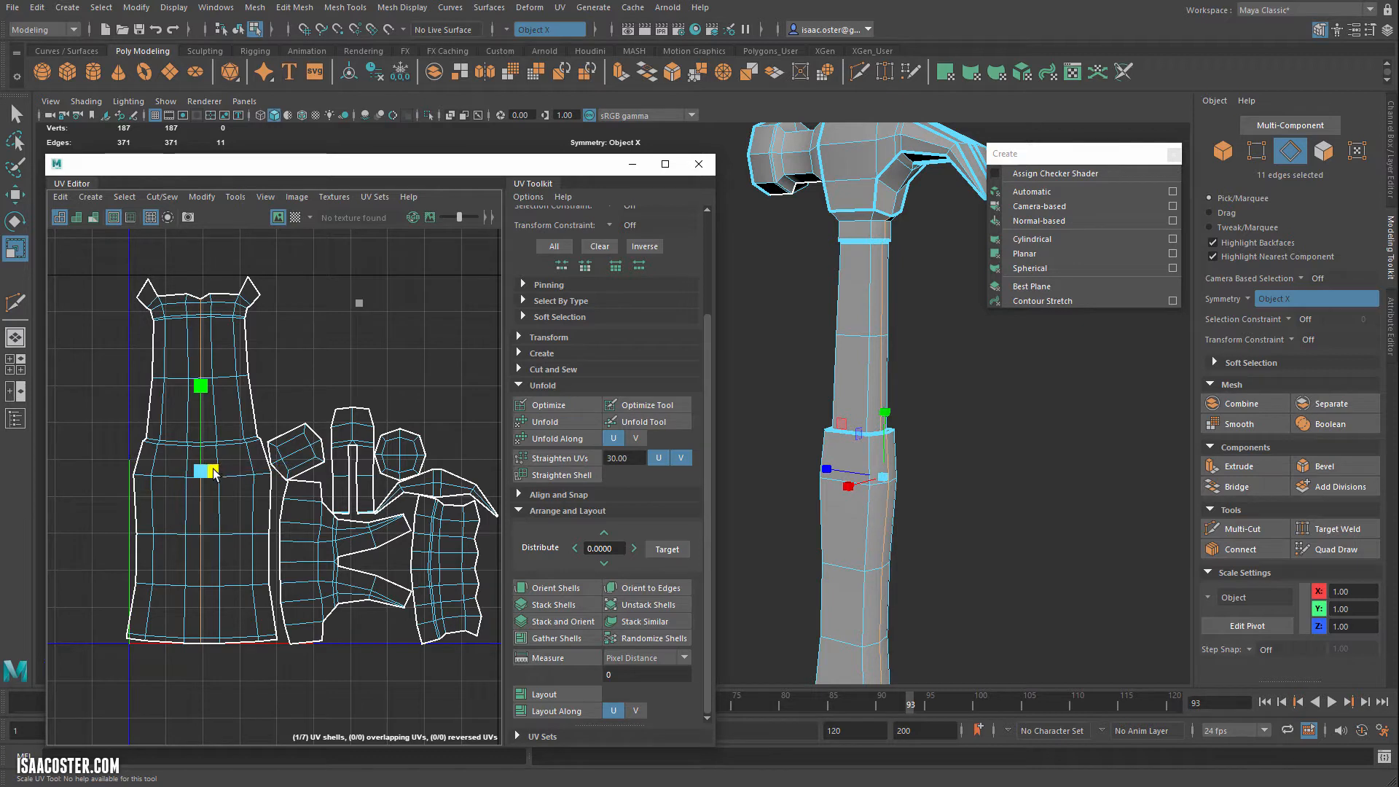
click(215, 585)
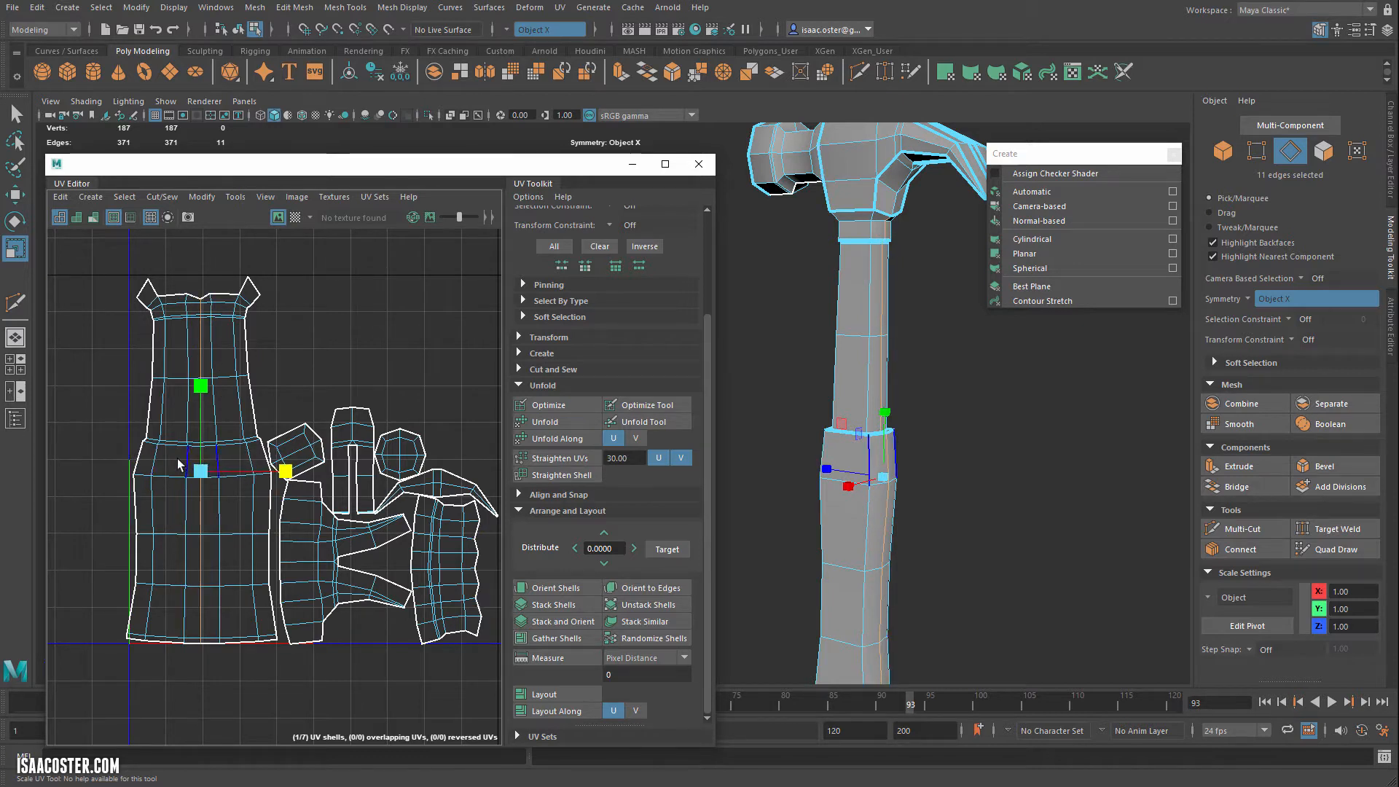
Pin the UVs of the handle shell's straightened centre edge loop
click(522, 285)
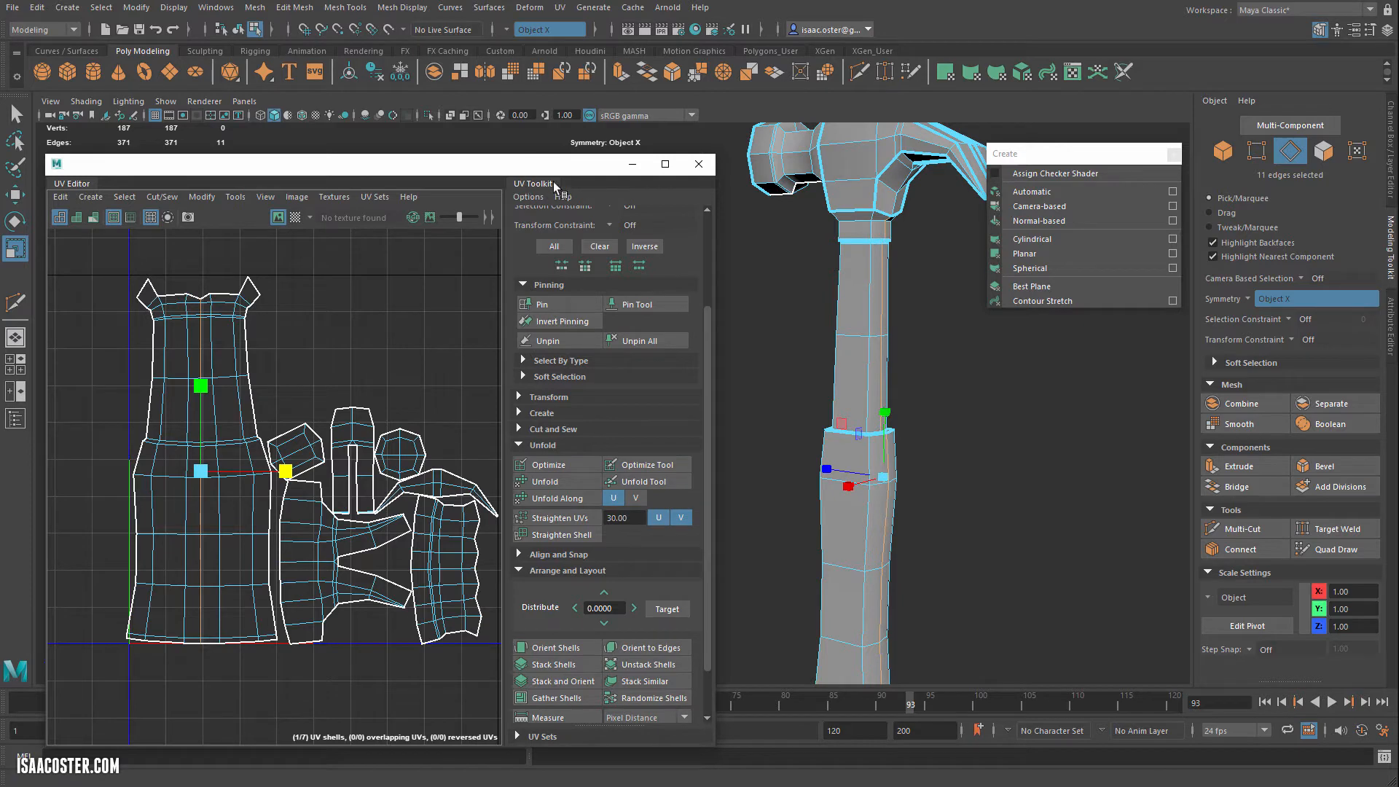
click(234, 196)
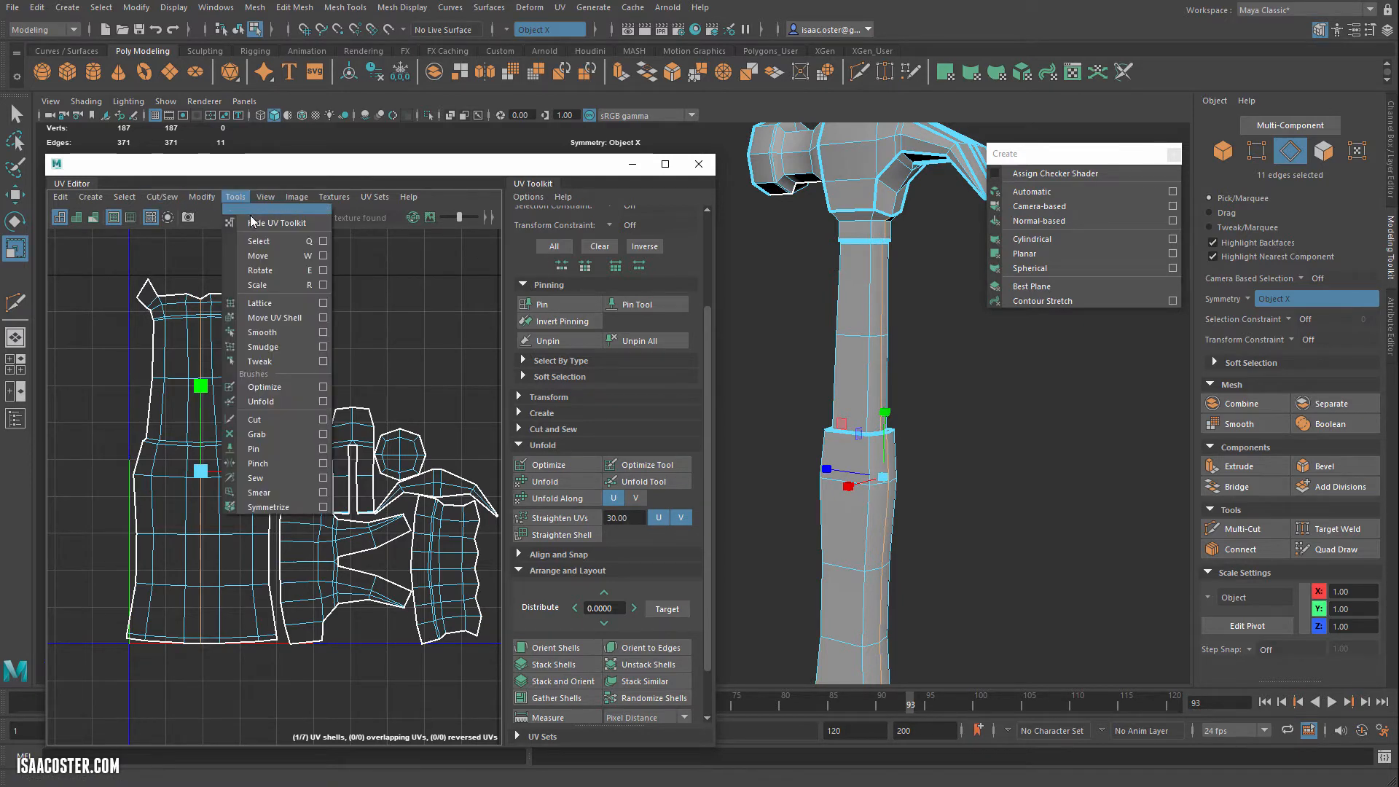
click(251, 221)
click(235, 197)
click(253, 222)
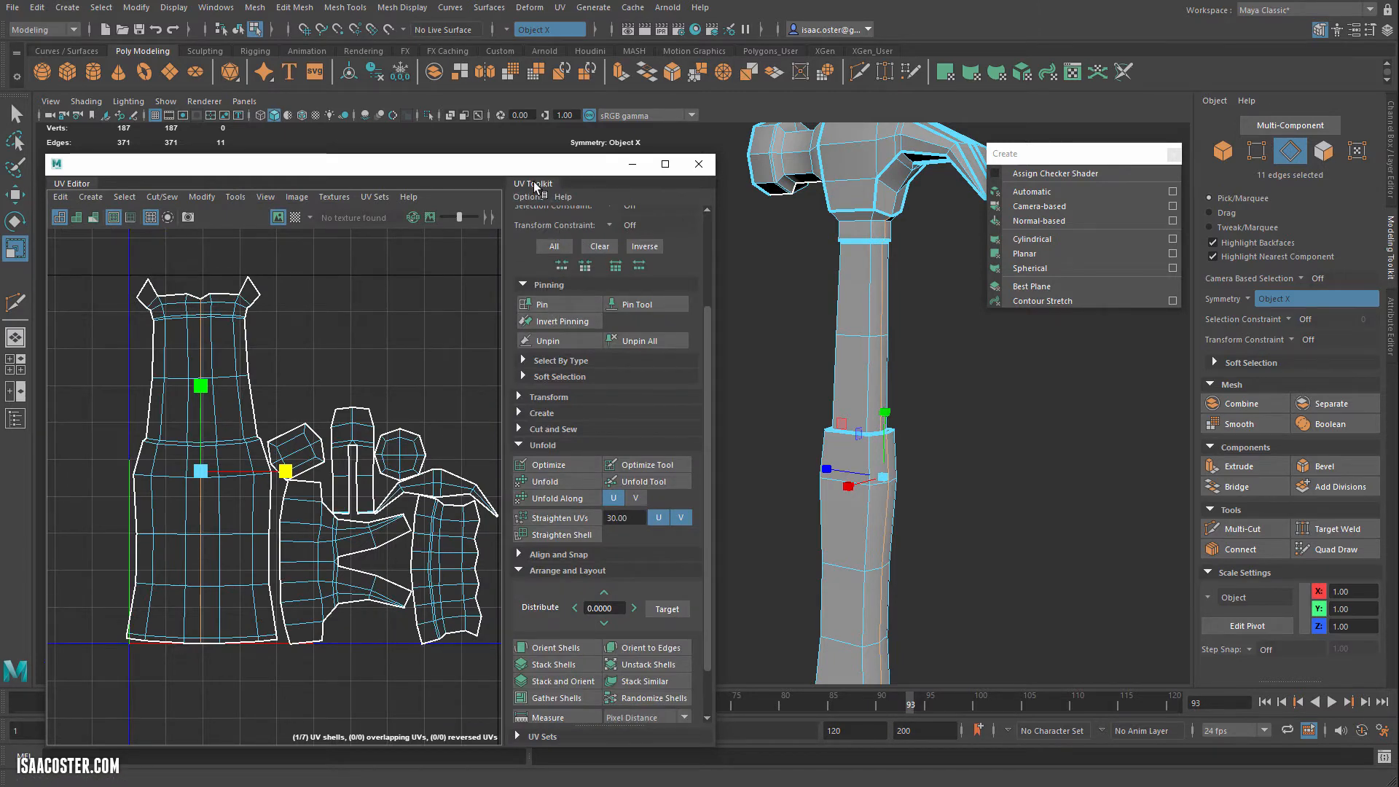
drag(534, 186, 502, 194)
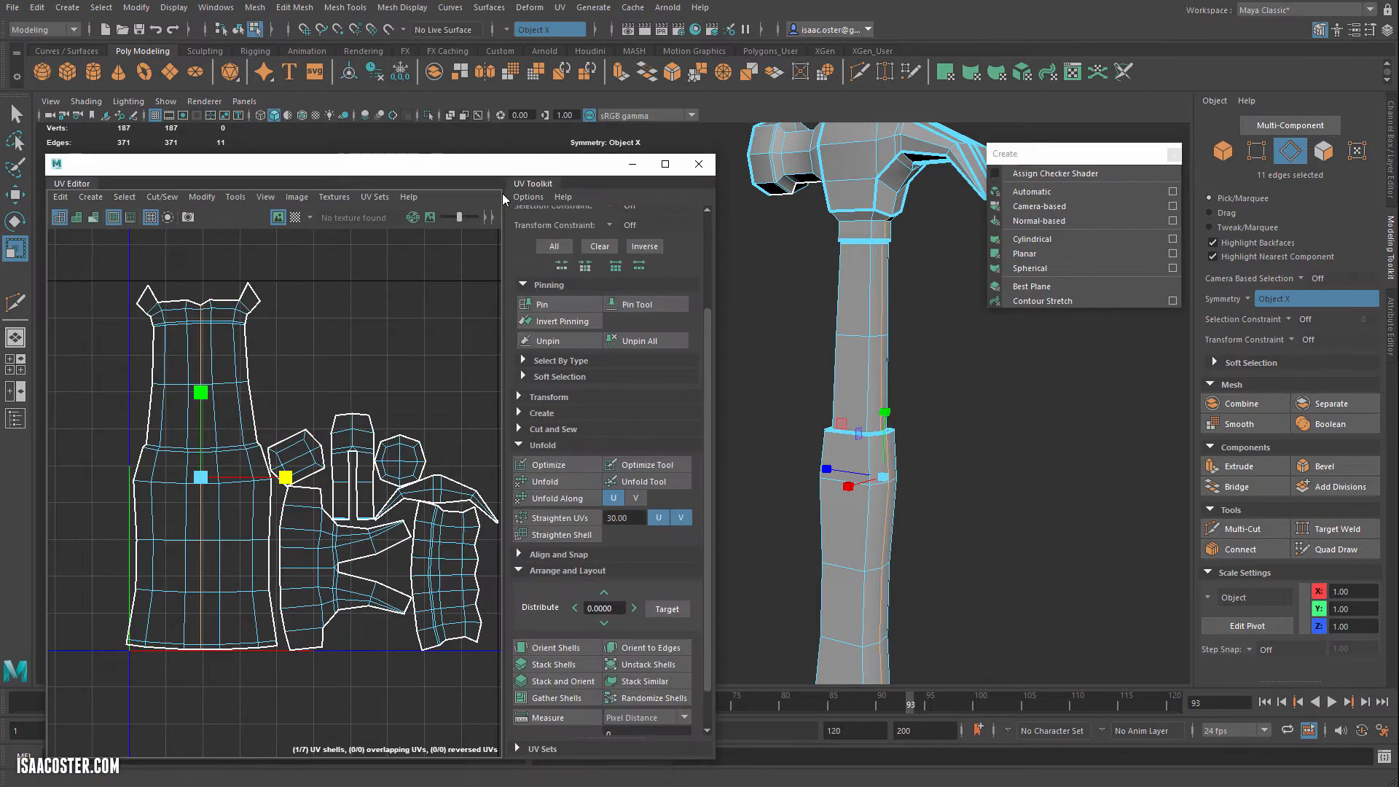
click(563, 305)
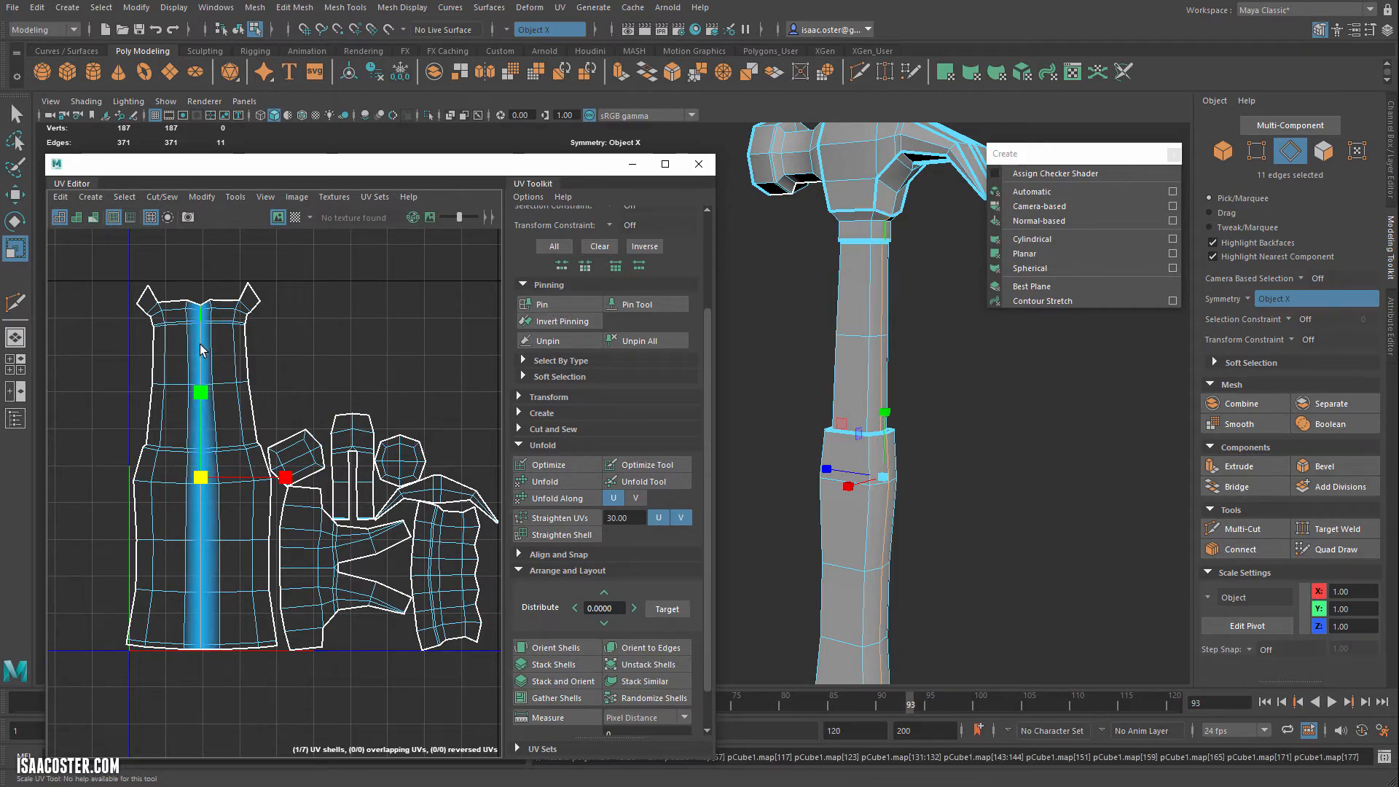
Select all faces of the handle shell, unfold them around the pinned centre strip, and clear the selection
right_drag(225, 416, 228, 450)
double_click(235, 435)
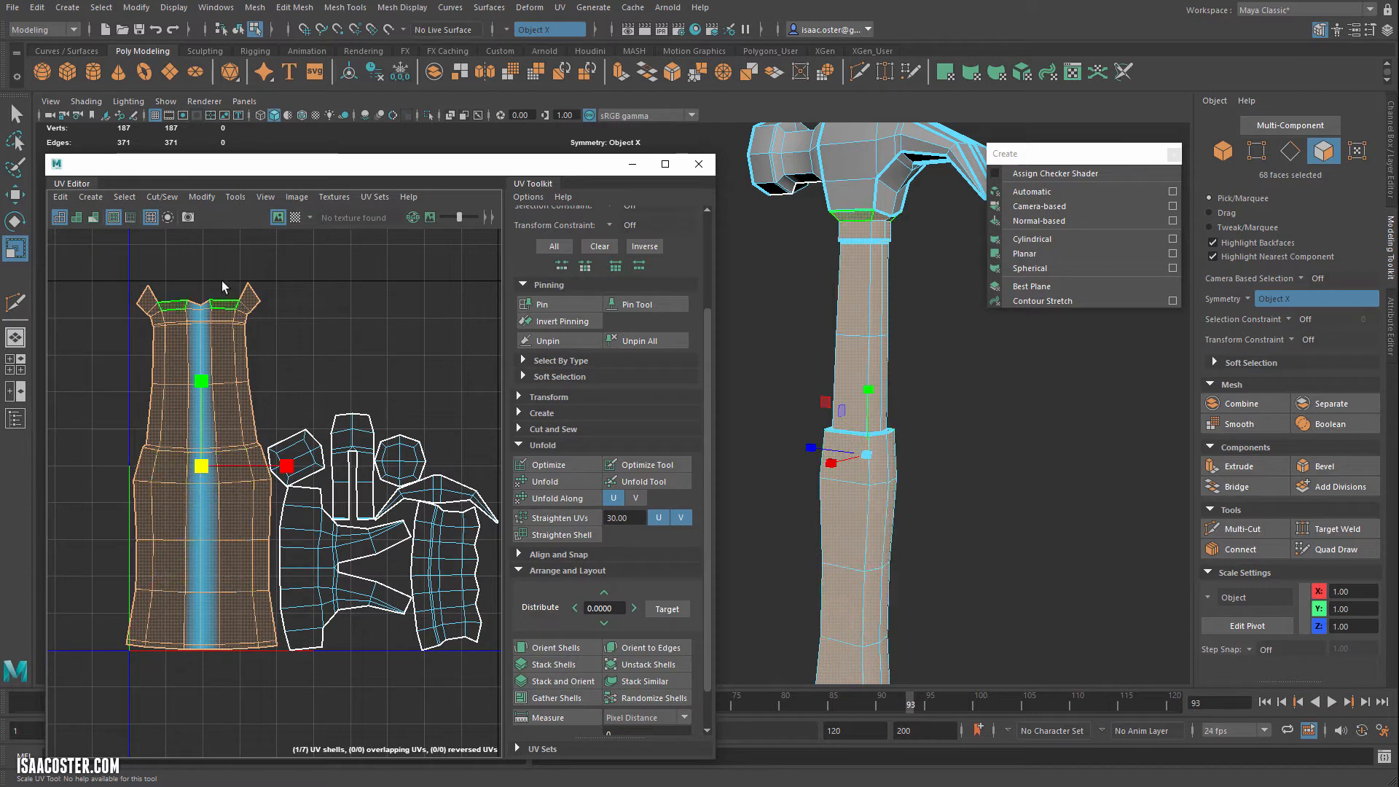
click(556, 479)
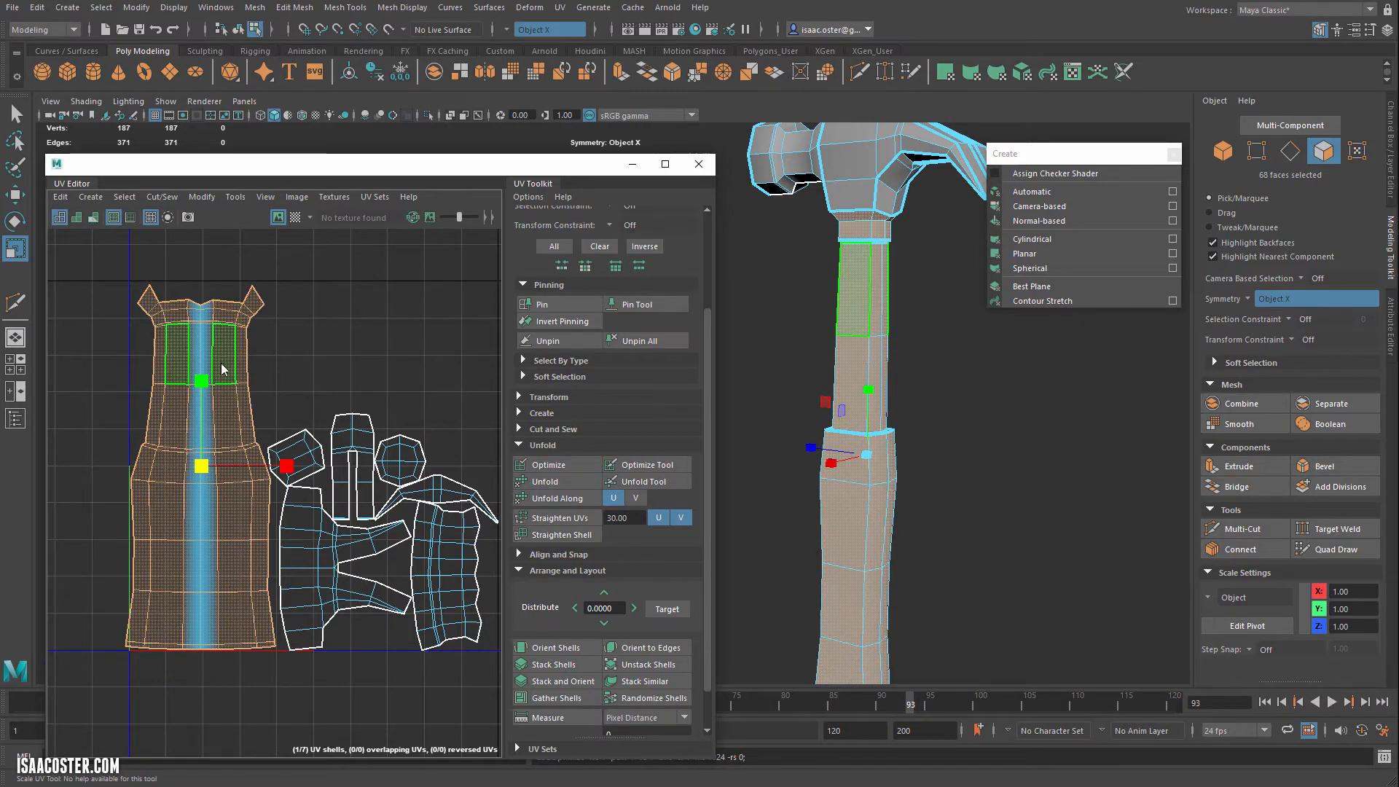
click(277, 374)
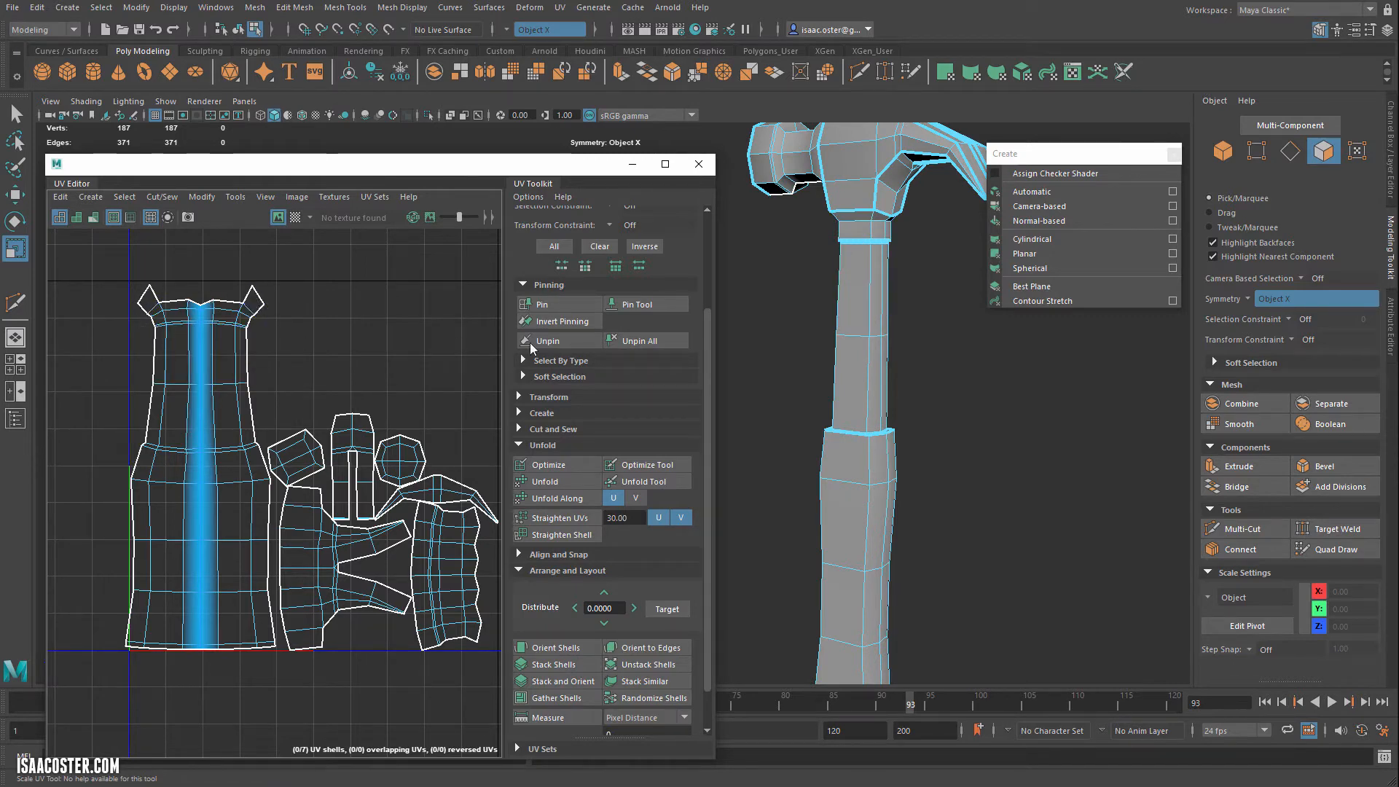
Try to straighten the handle shell's left border by selecting its edges from the collar to the base and scaling them horizontally
scroll(213, 335, up, 3)
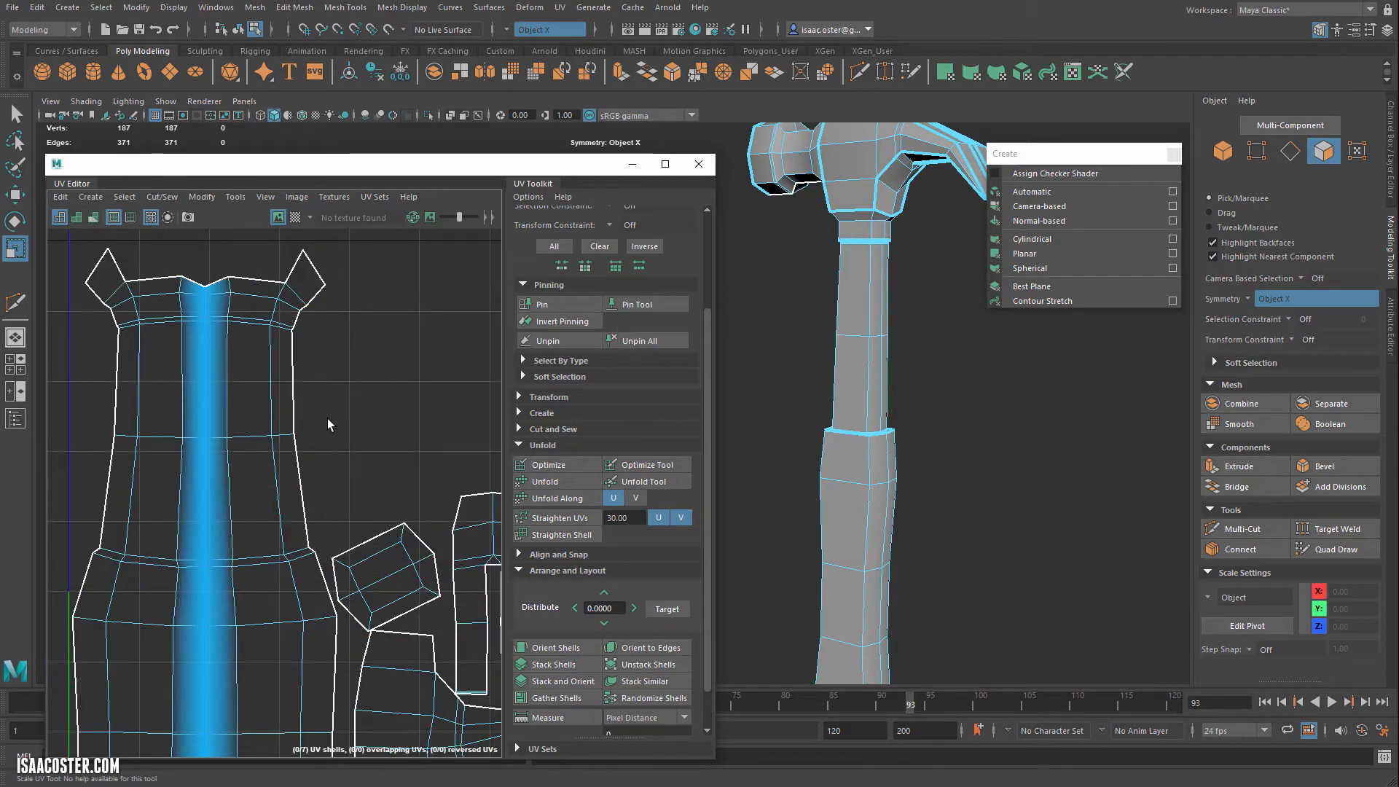
scroll(327, 419, down, 3)
key(F10)
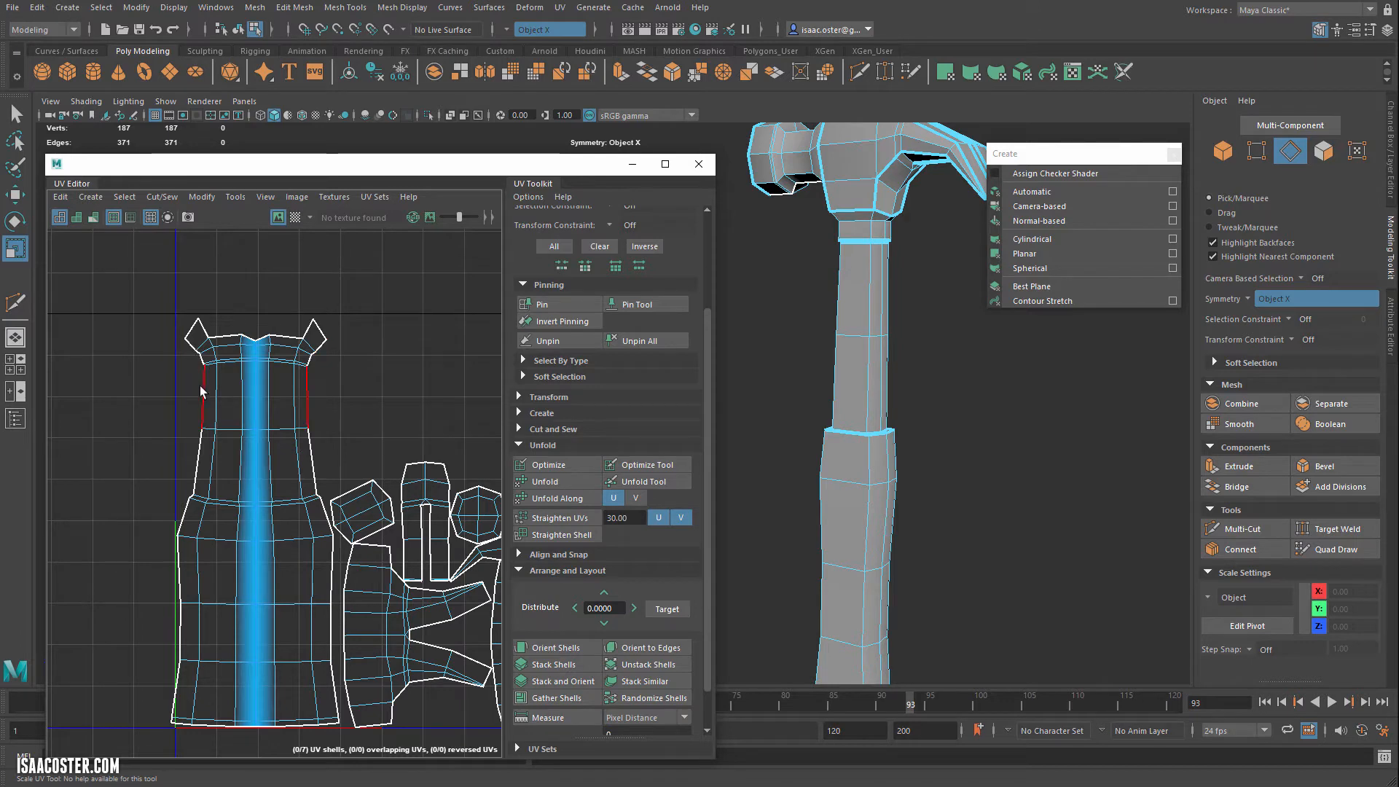
click(201, 392)
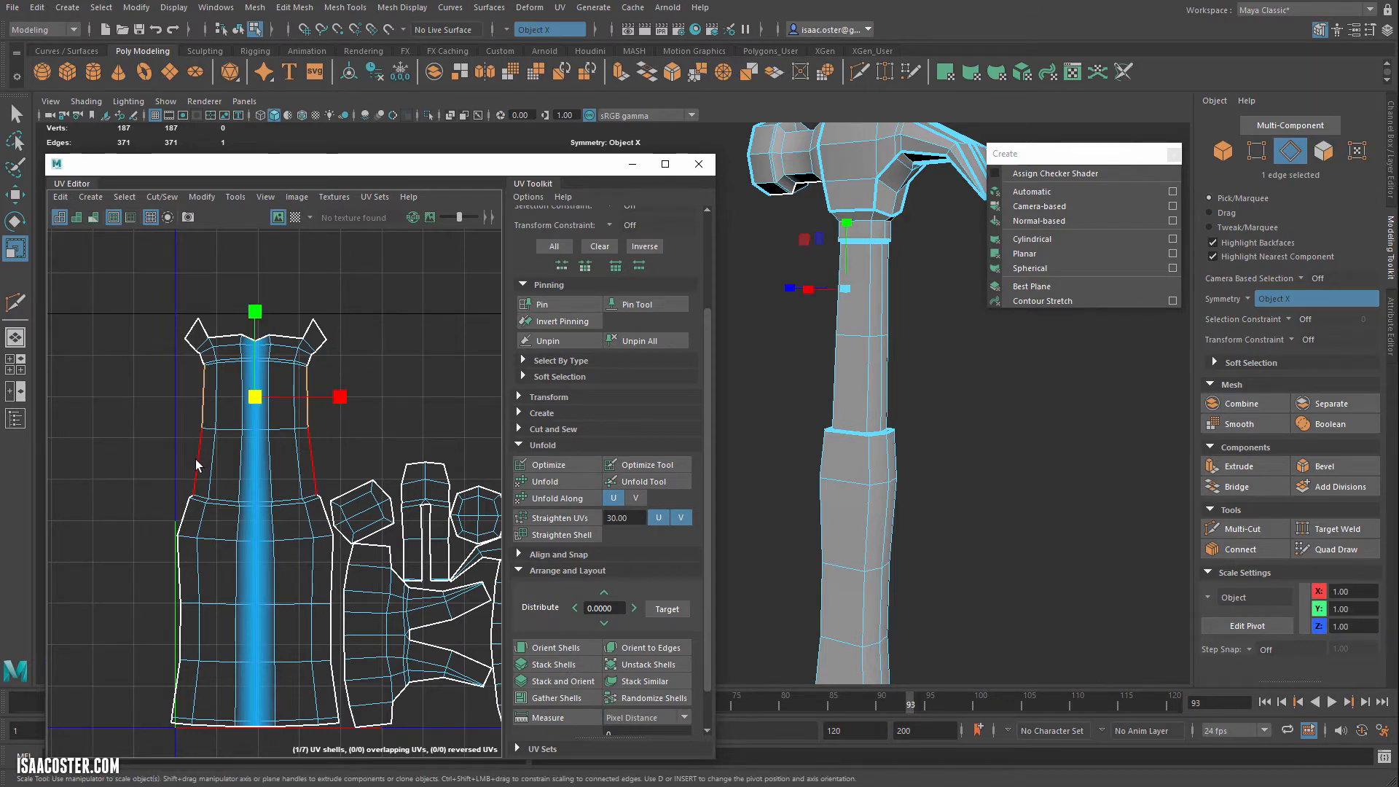
shift+click(195, 460)
scroll(184, 519, up, 5)
shift+click(205, 456)
shift+click(193, 477)
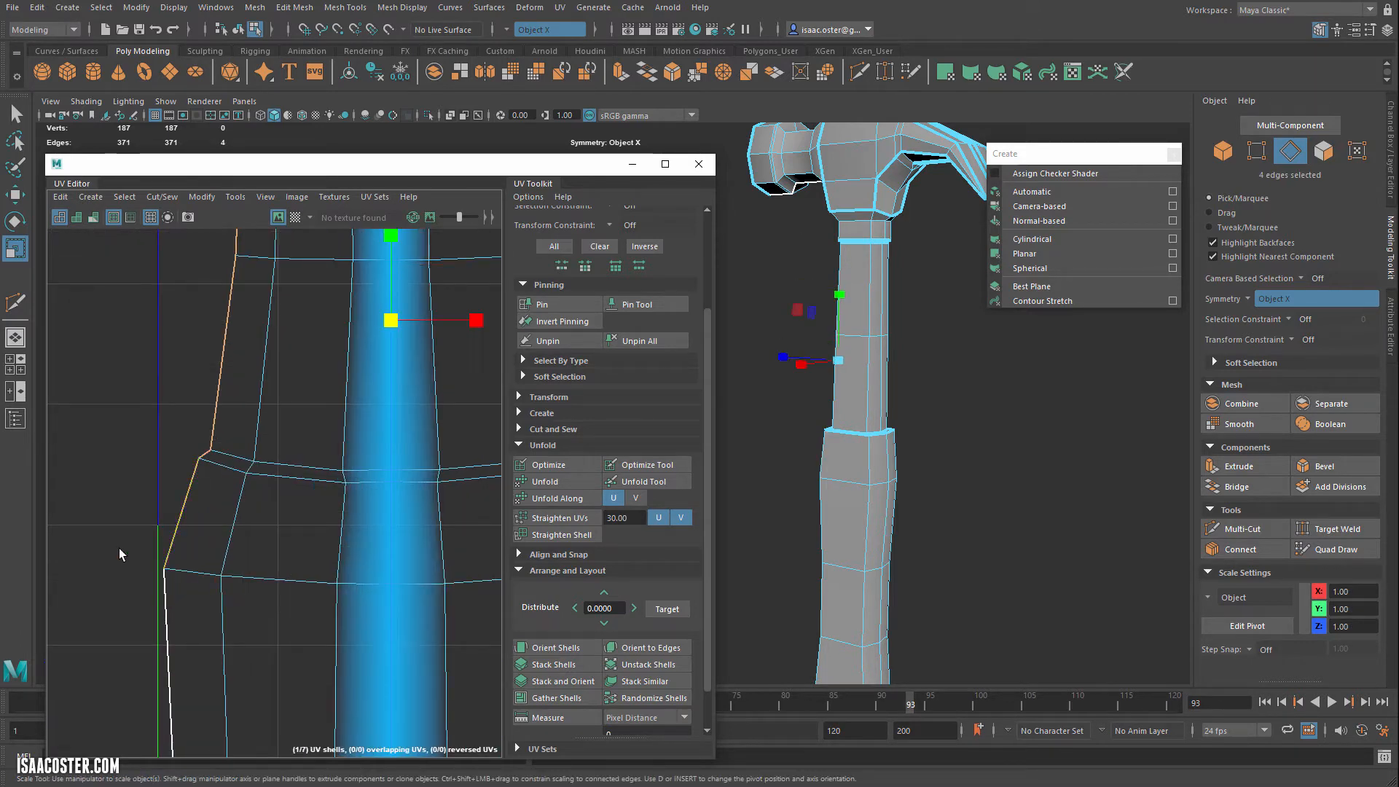
alt+middle_drag(119, 548, 176, 319)
scroll(178, 321, up, 2)
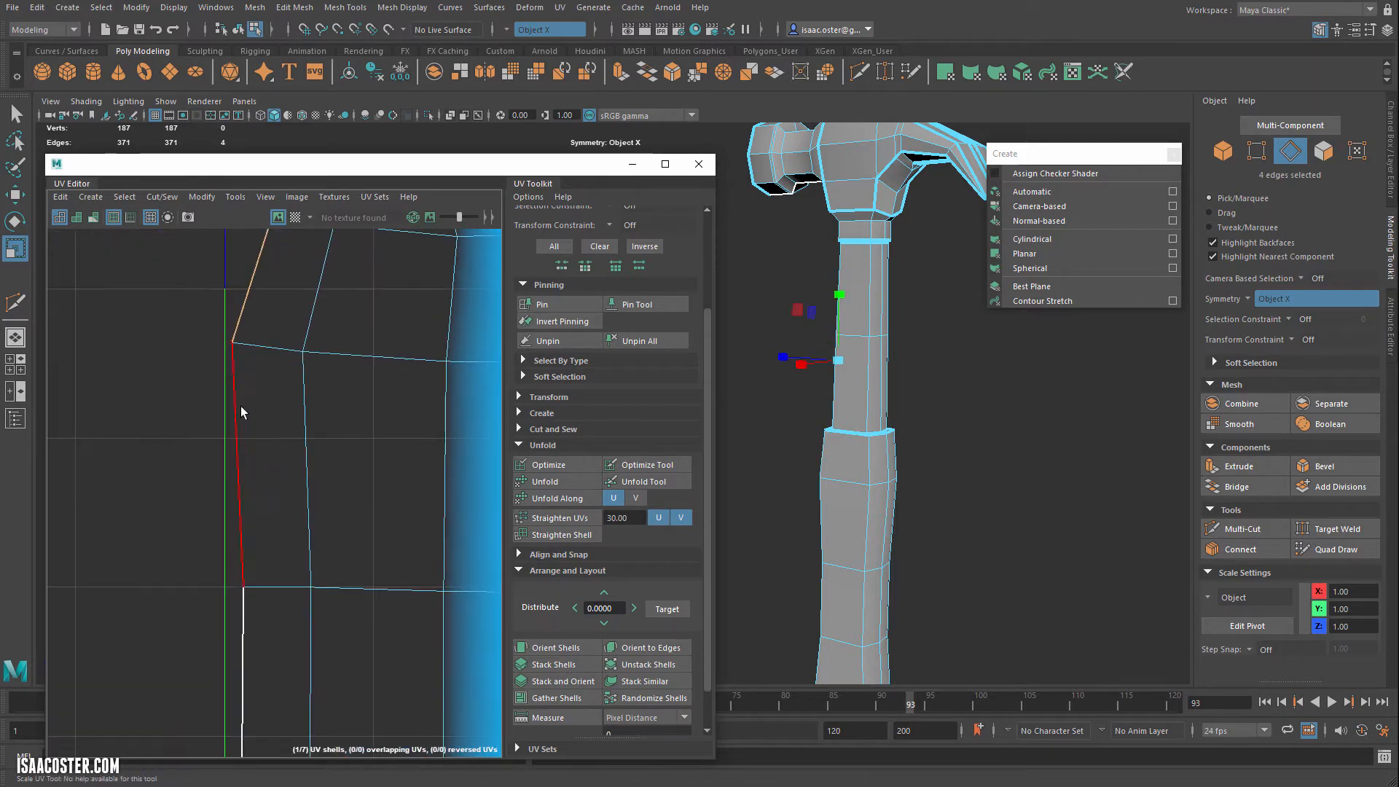
shift+click(242, 560)
shift+click(242, 611)
scroll(216, 605, down, 3)
scroll(191, 289, down, 2)
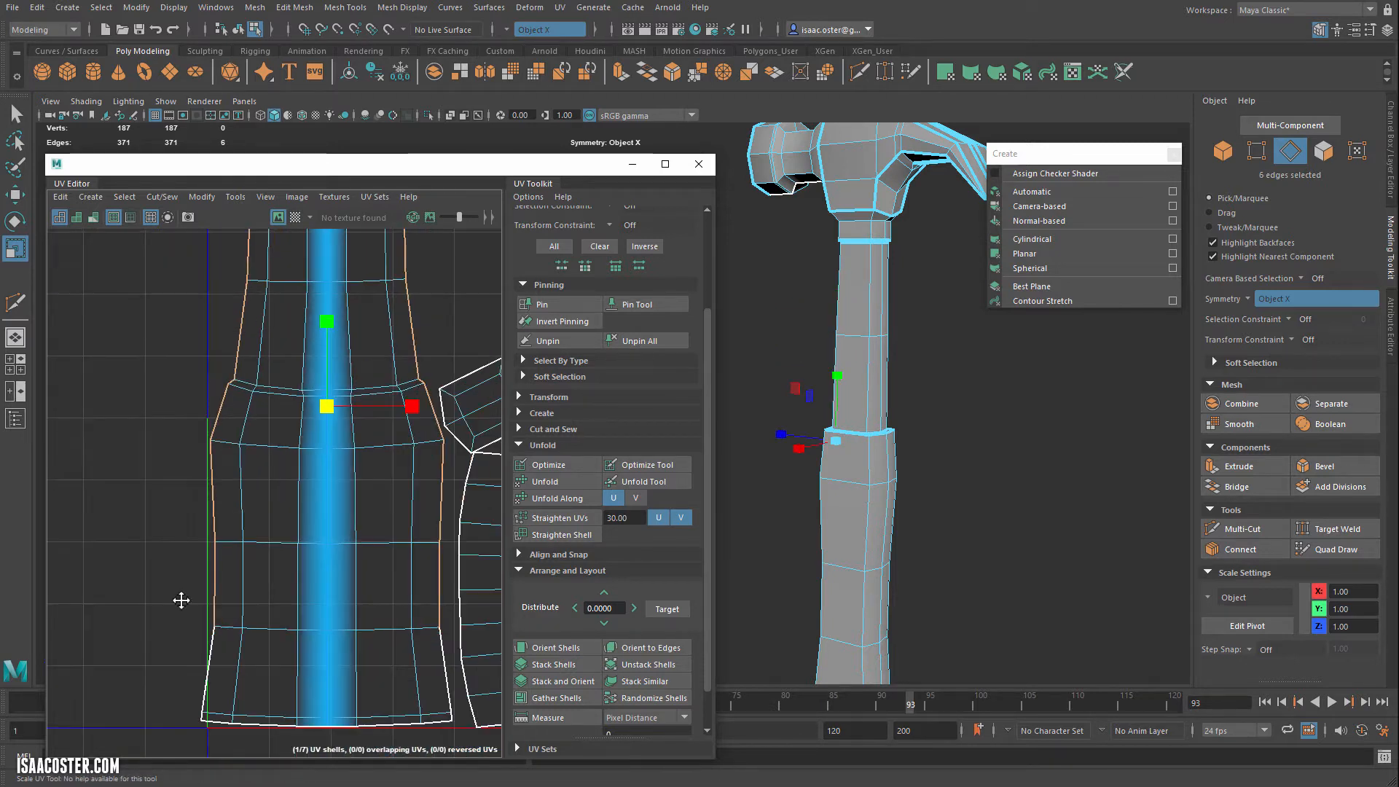
alt+middle_drag(182, 594, 201, 477)
scroll(213, 508, up, 3)
shift+click(222, 513)
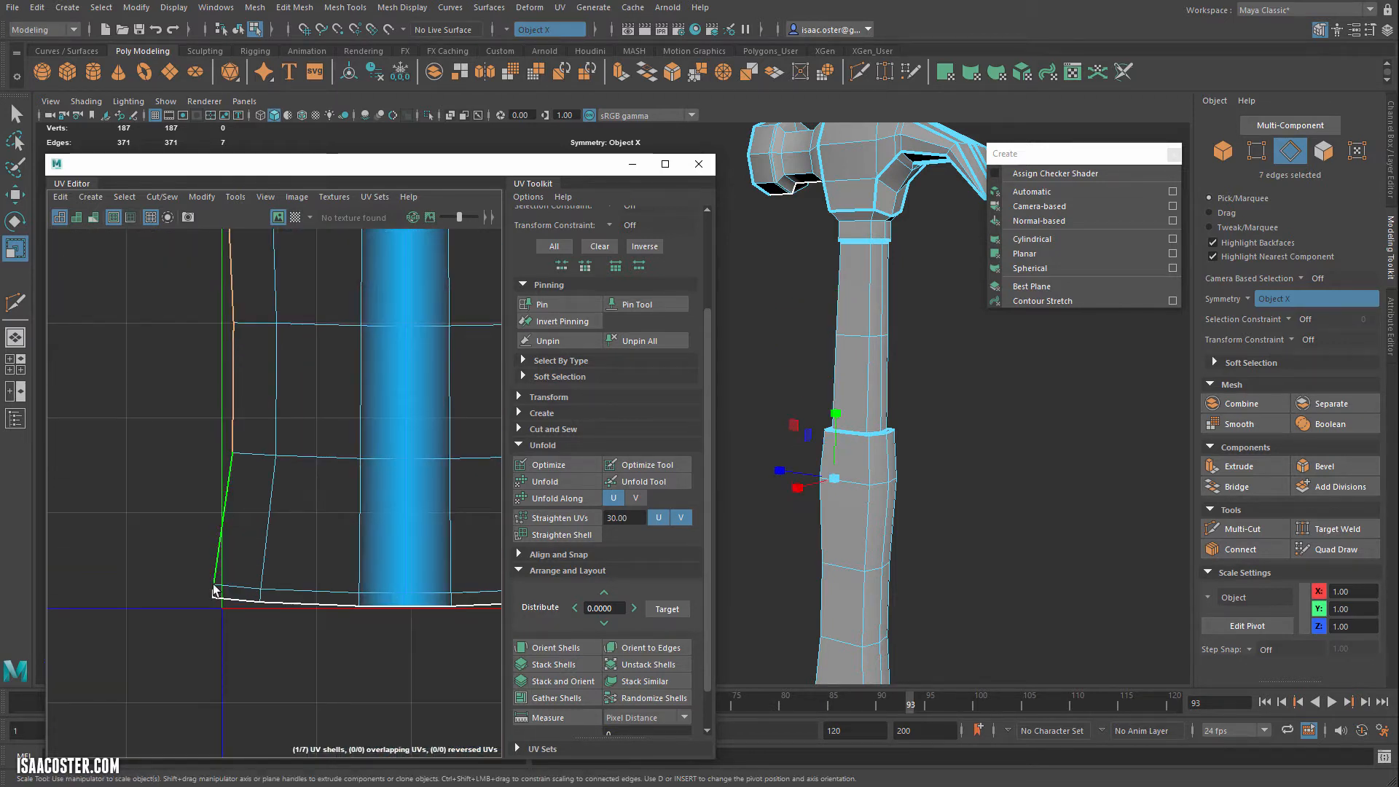
scroll(185, 551, down, 3)
alt+middle_drag(159, 318, 150, 415)
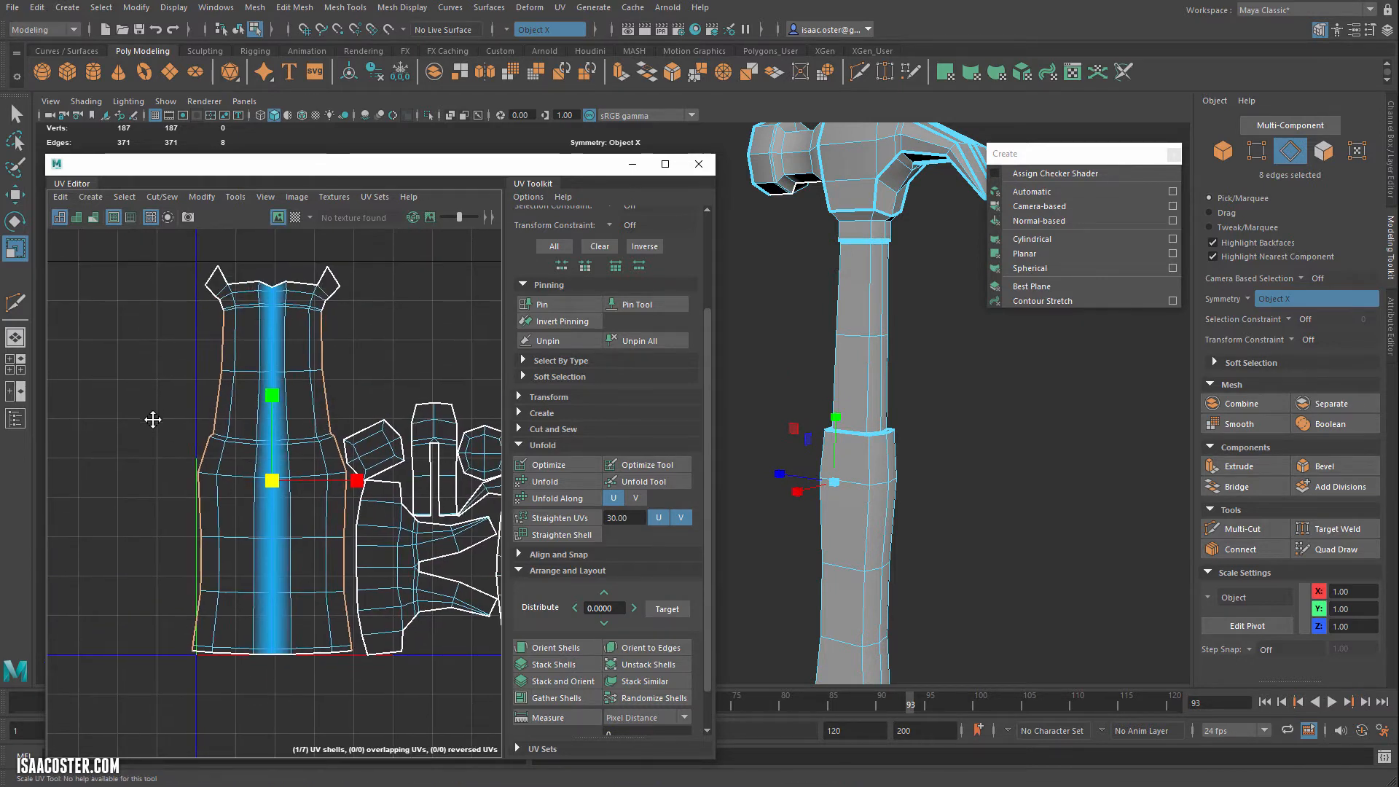
drag(354, 484, 339, 484)
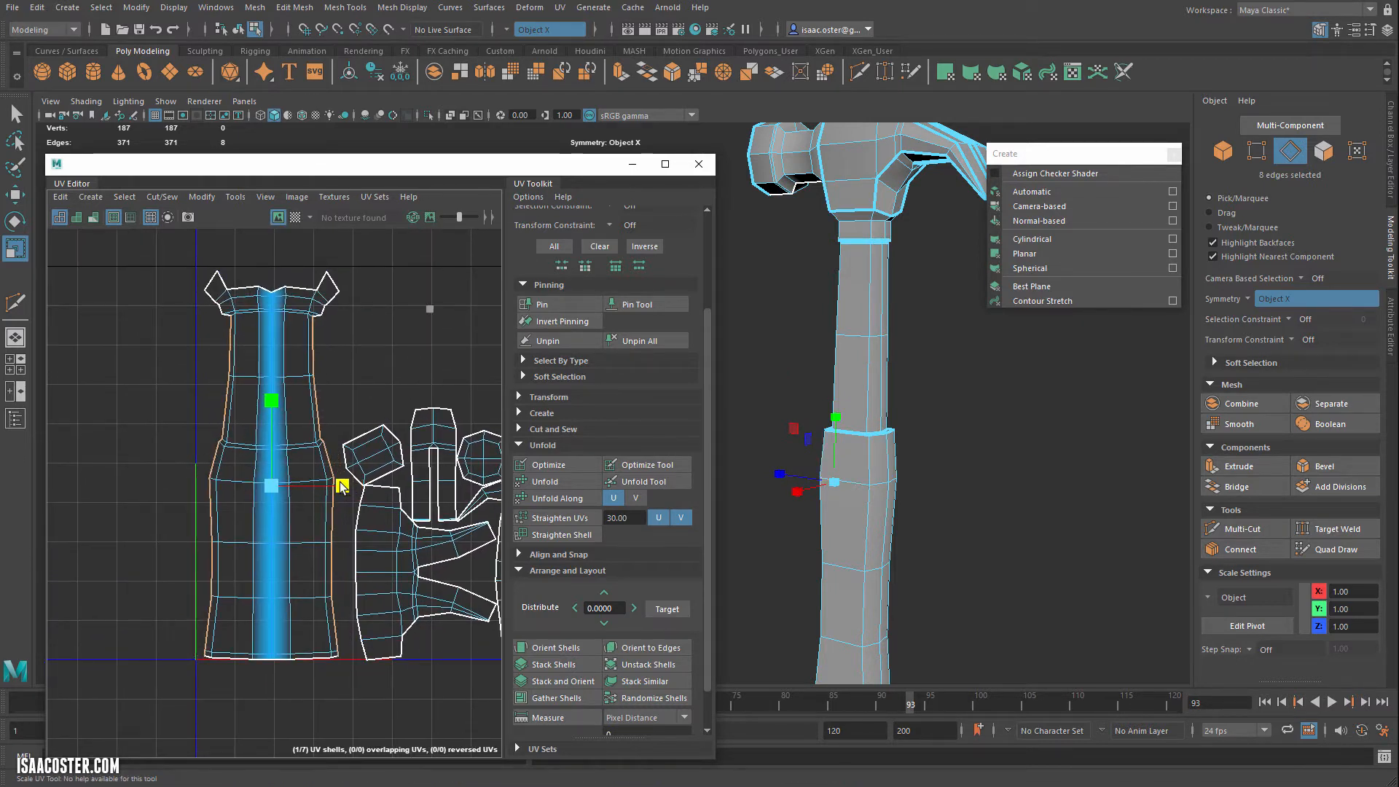
key(ctrl+z)
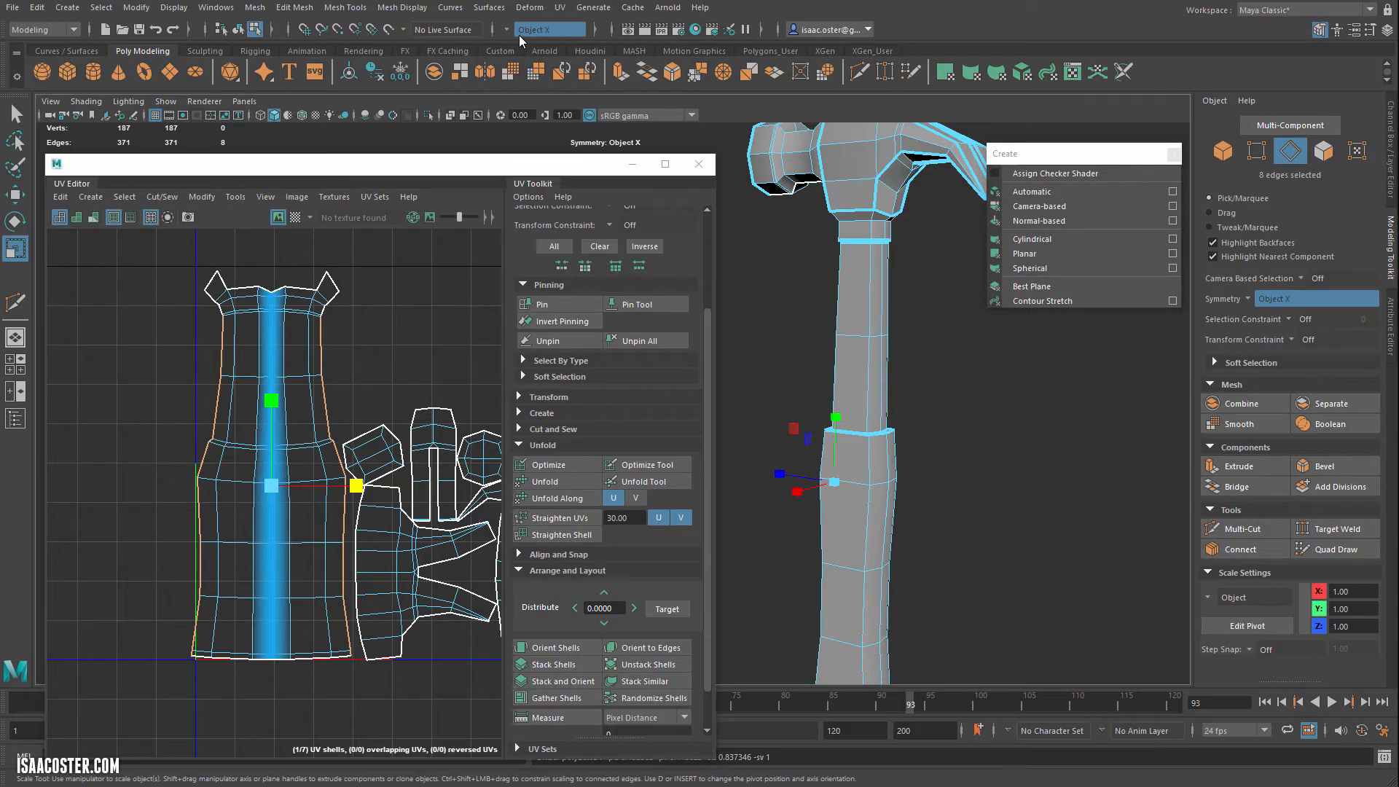
Turn symmetry off and clear the selection of the handle shell's border edges
click(520, 31)
click(515, 97)
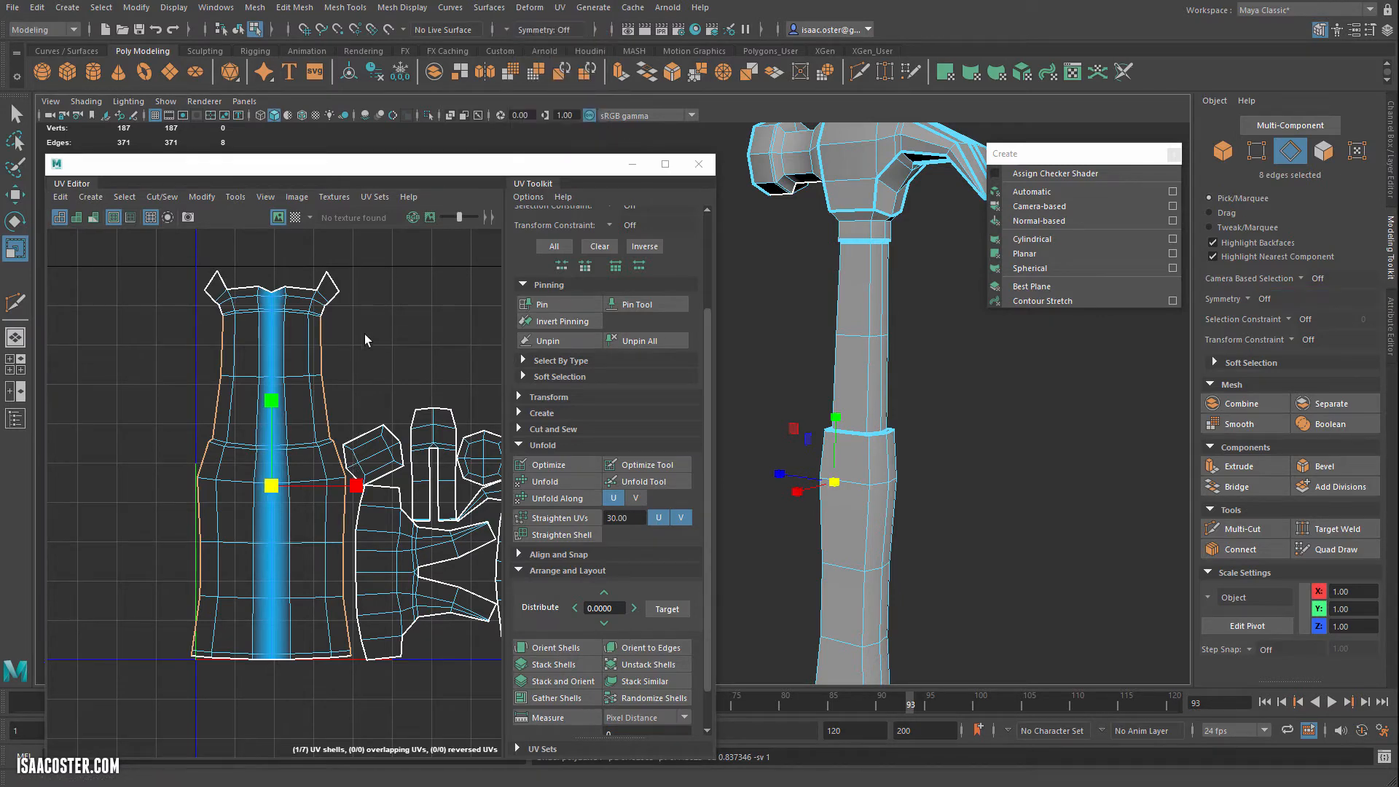
ctrl+drag(435, 236, 309, 744)
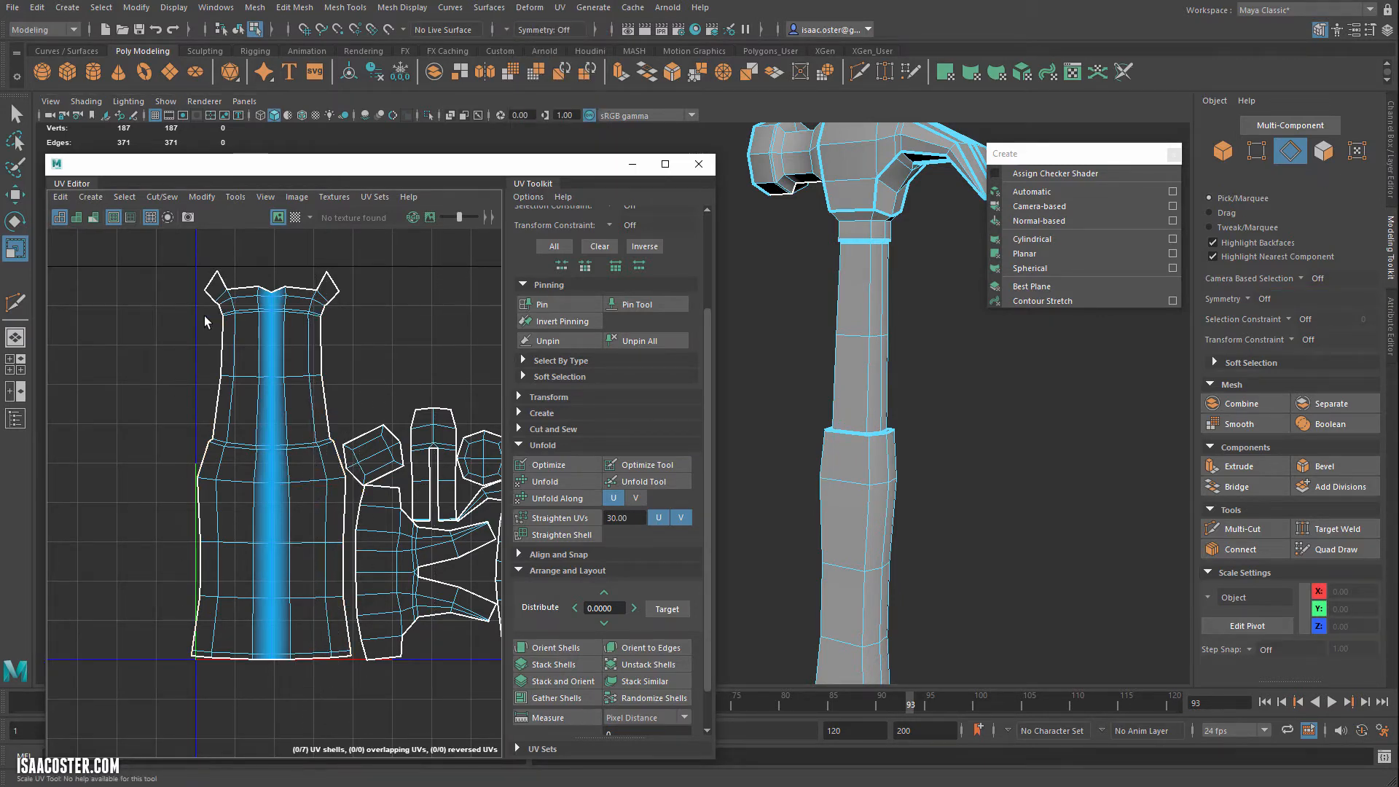
scroll(219, 324, up, 3)
click(235, 331)
scroll(240, 423, down, 1)
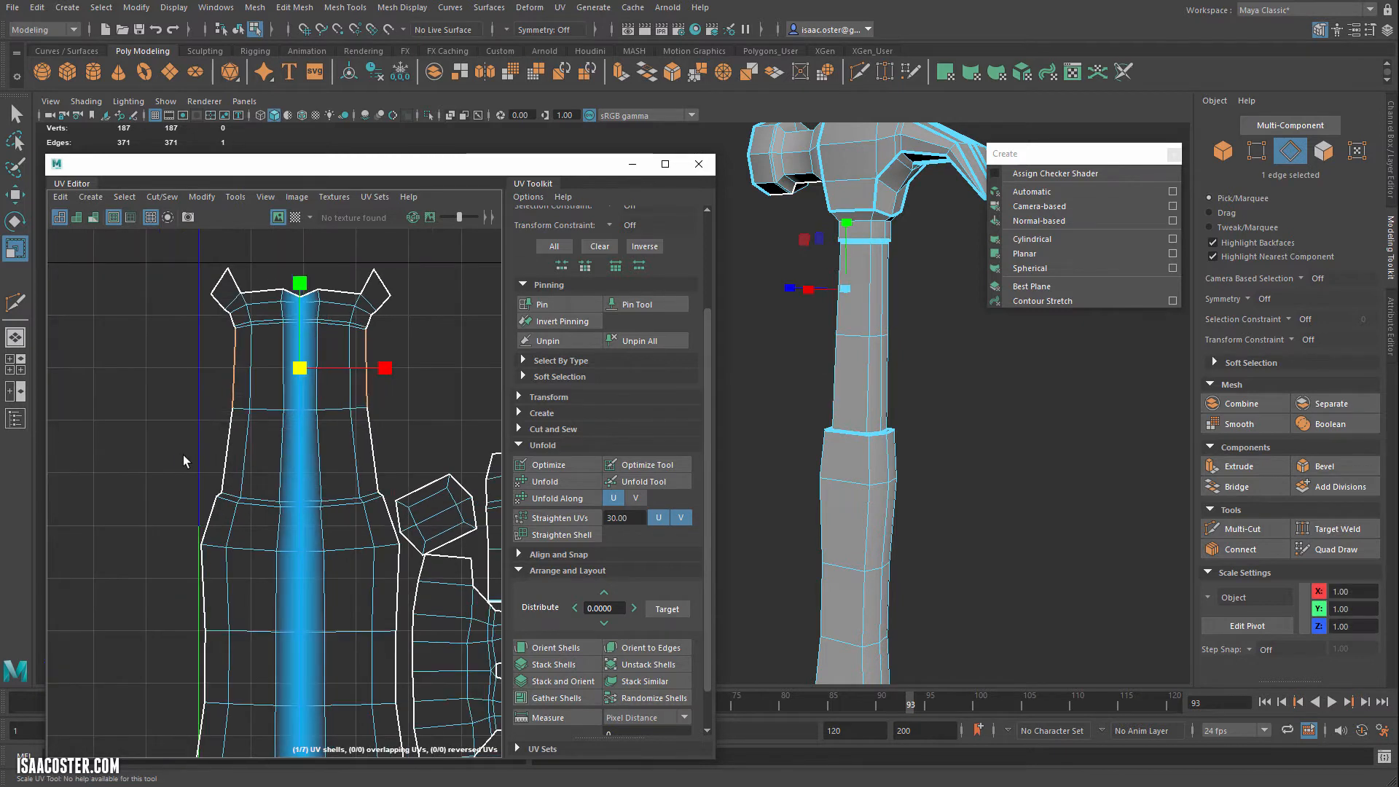
click(212, 397)
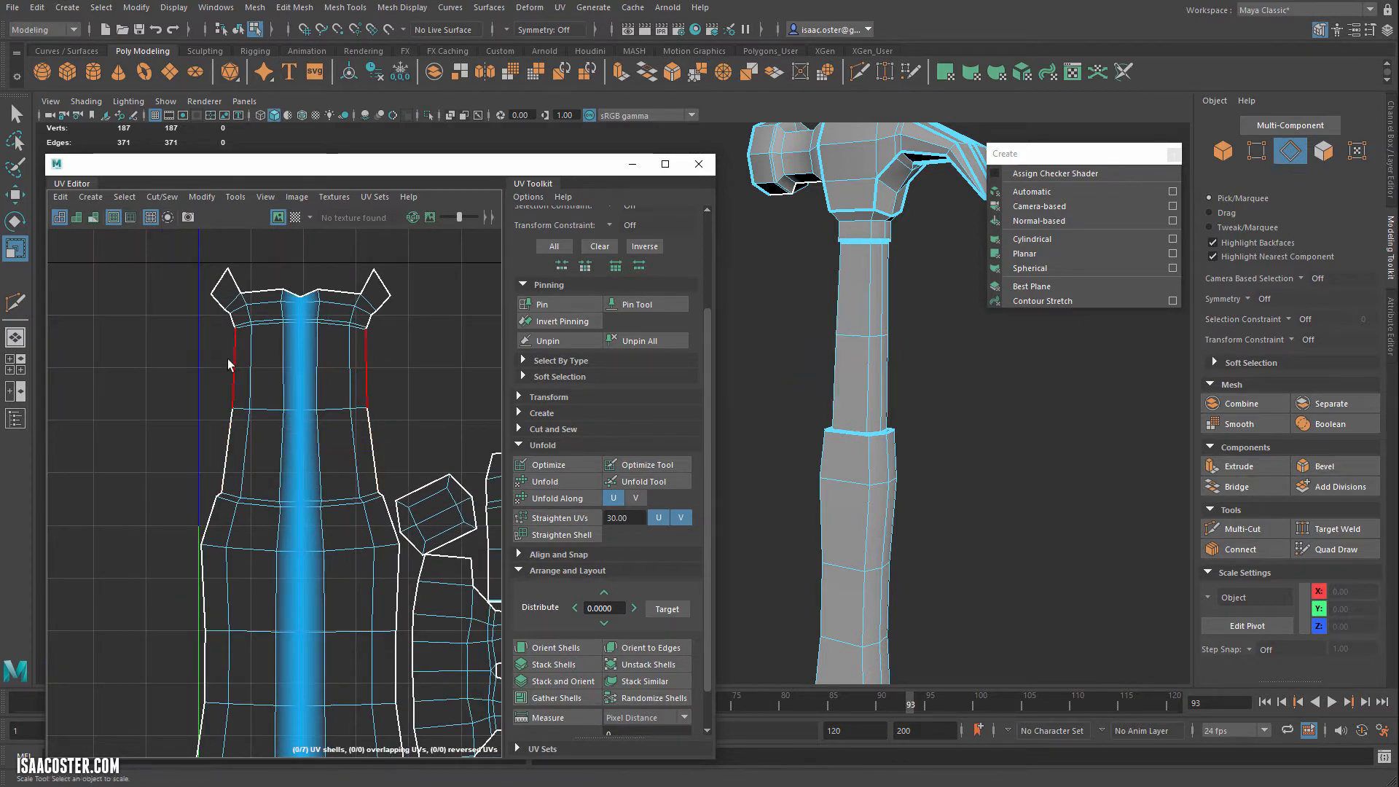
click(233, 368)
shift+click(229, 432)
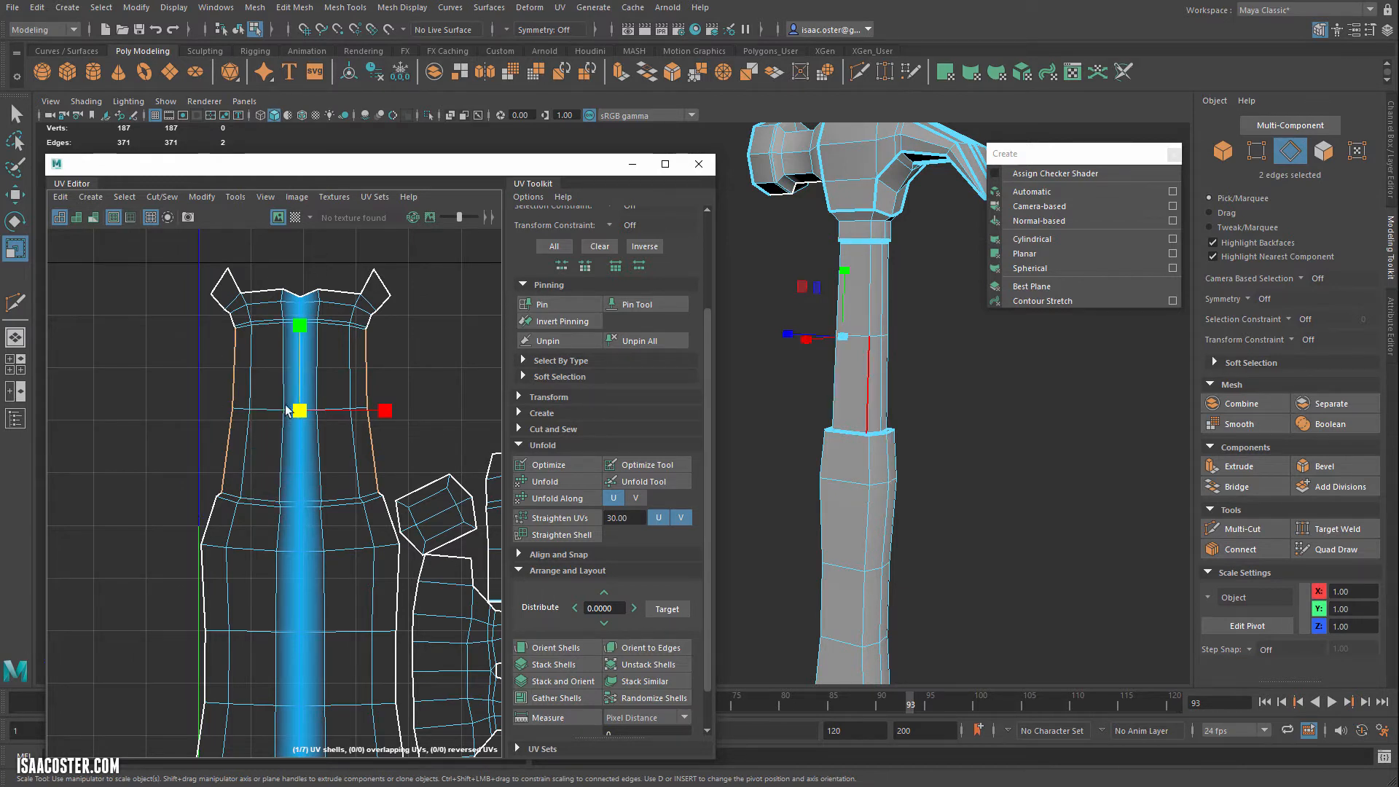
click(237, 381)
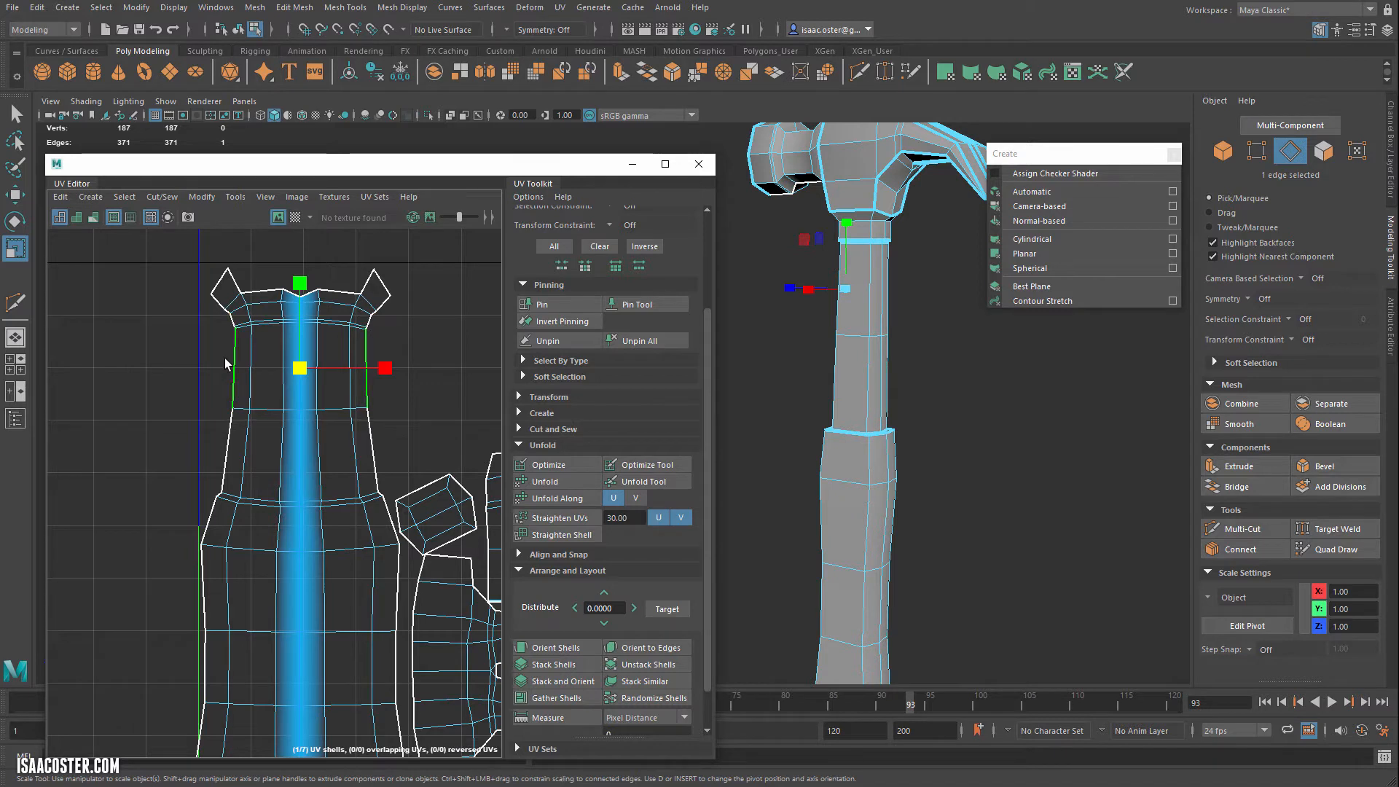
Straighten the handle shell's left border by selecting its UVs from the collar to the base and scaling them flat horizontally
right_drag(231, 369, 244, 360)
scroll(244, 360, up, 4)
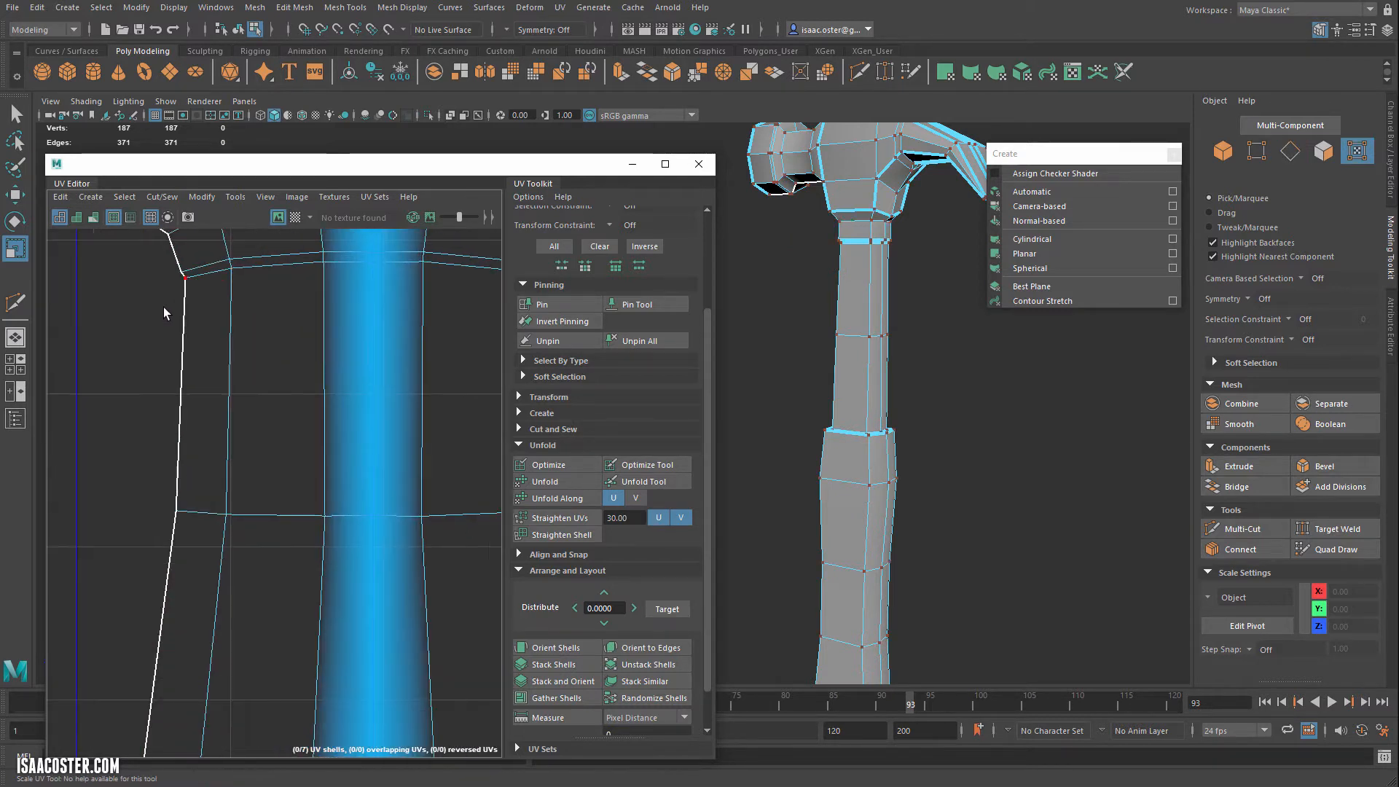
drag(164, 265, 199, 643)
alt+middle_drag(198, 643, 281, 423)
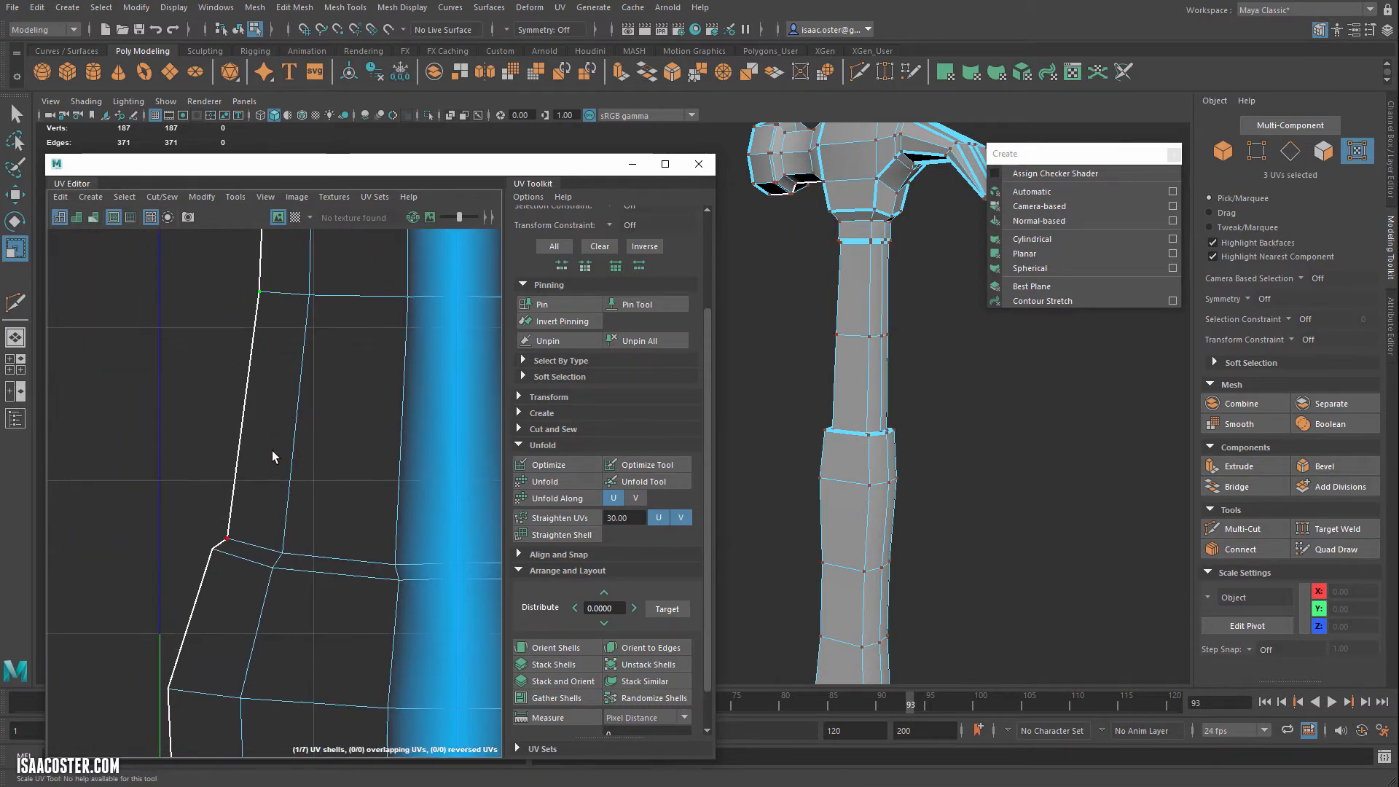
shift+drag(249, 493, 193, 582)
alt+middle_drag(203, 573, 261, 391)
scroll(190, 576, down, 3)
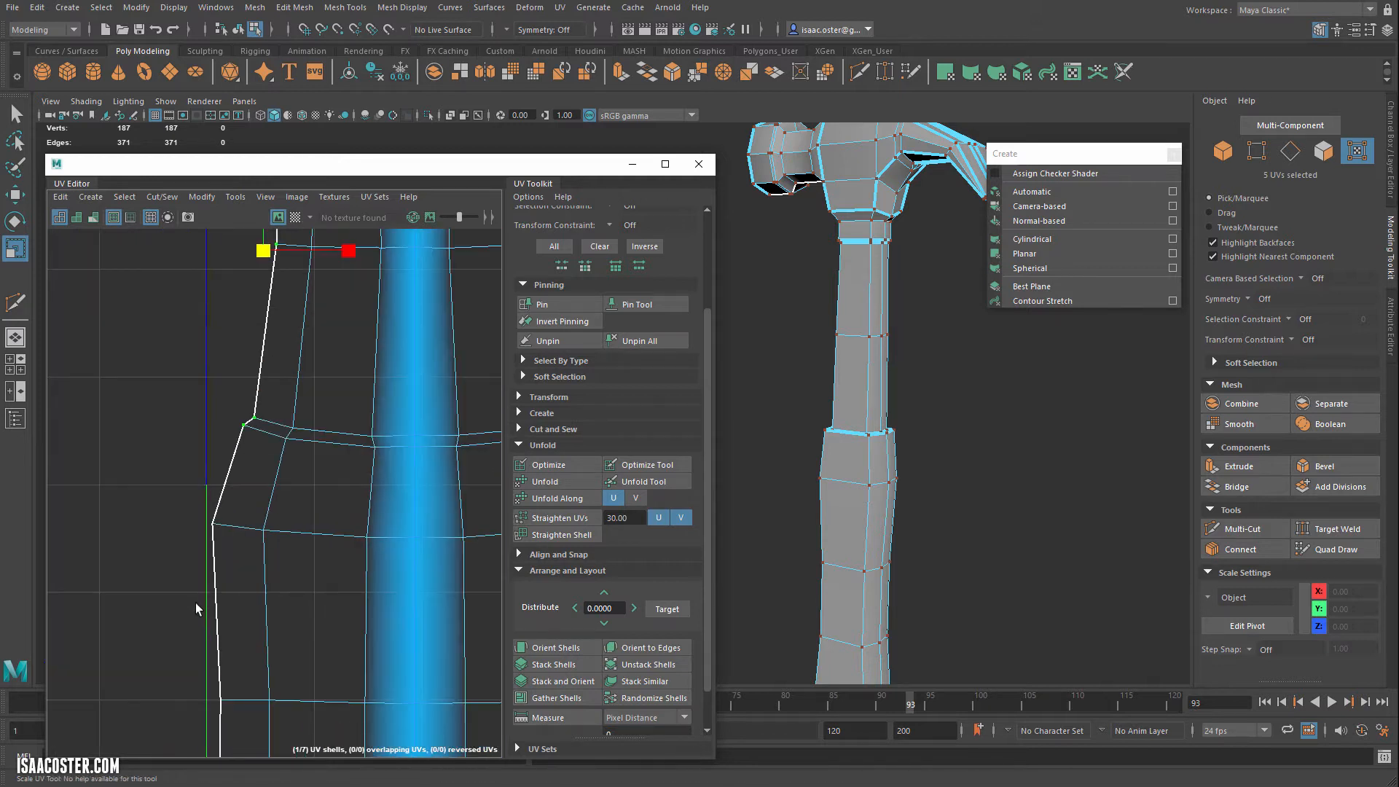
alt+middle_drag(196, 605, 239, 408)
shift+drag(216, 318, 288, 697)
alt+middle_drag(287, 697, 242, 478)
shift+drag(244, 481, 290, 545)
scroll(238, 370, down, 5)
alt+middle_drag(247, 443, 181, 576)
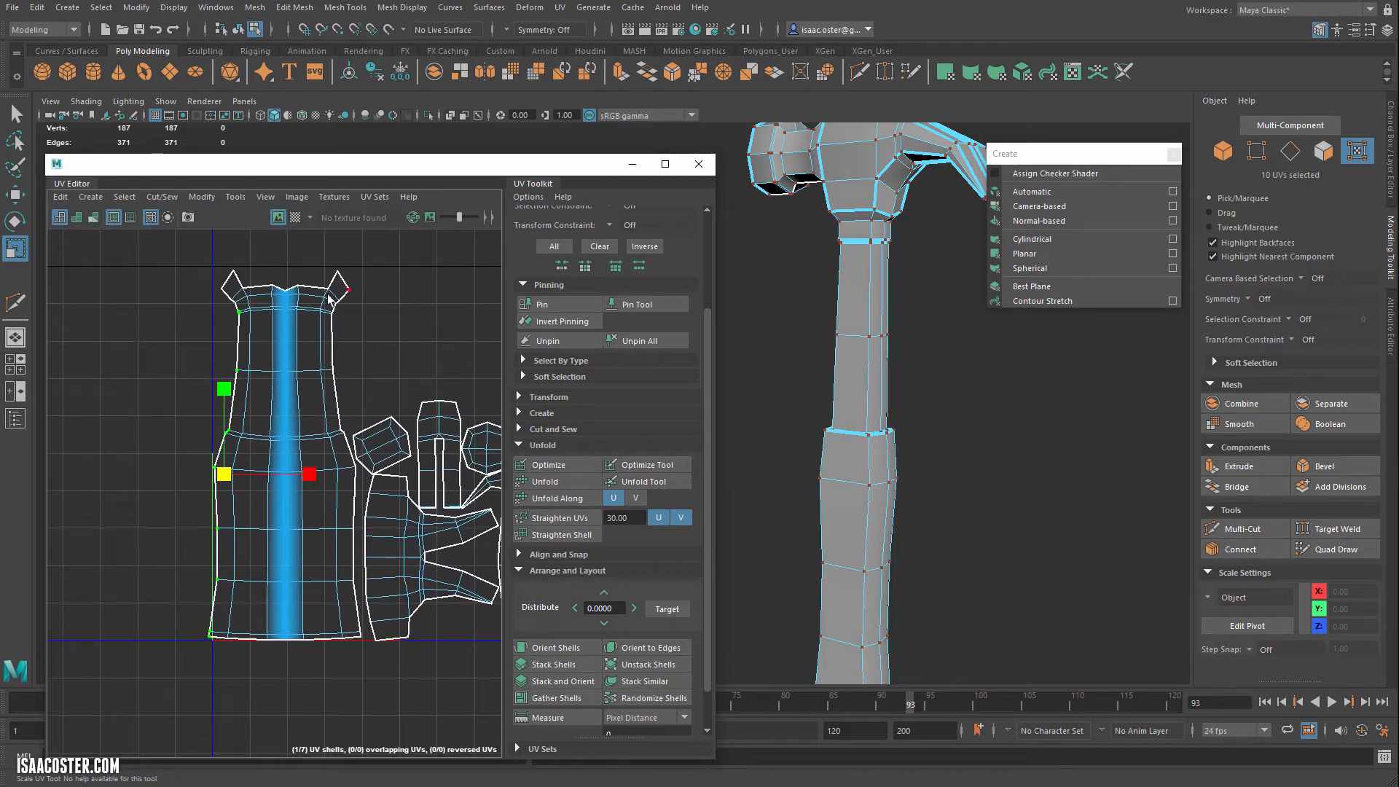
scroll(346, 546, up, 2)
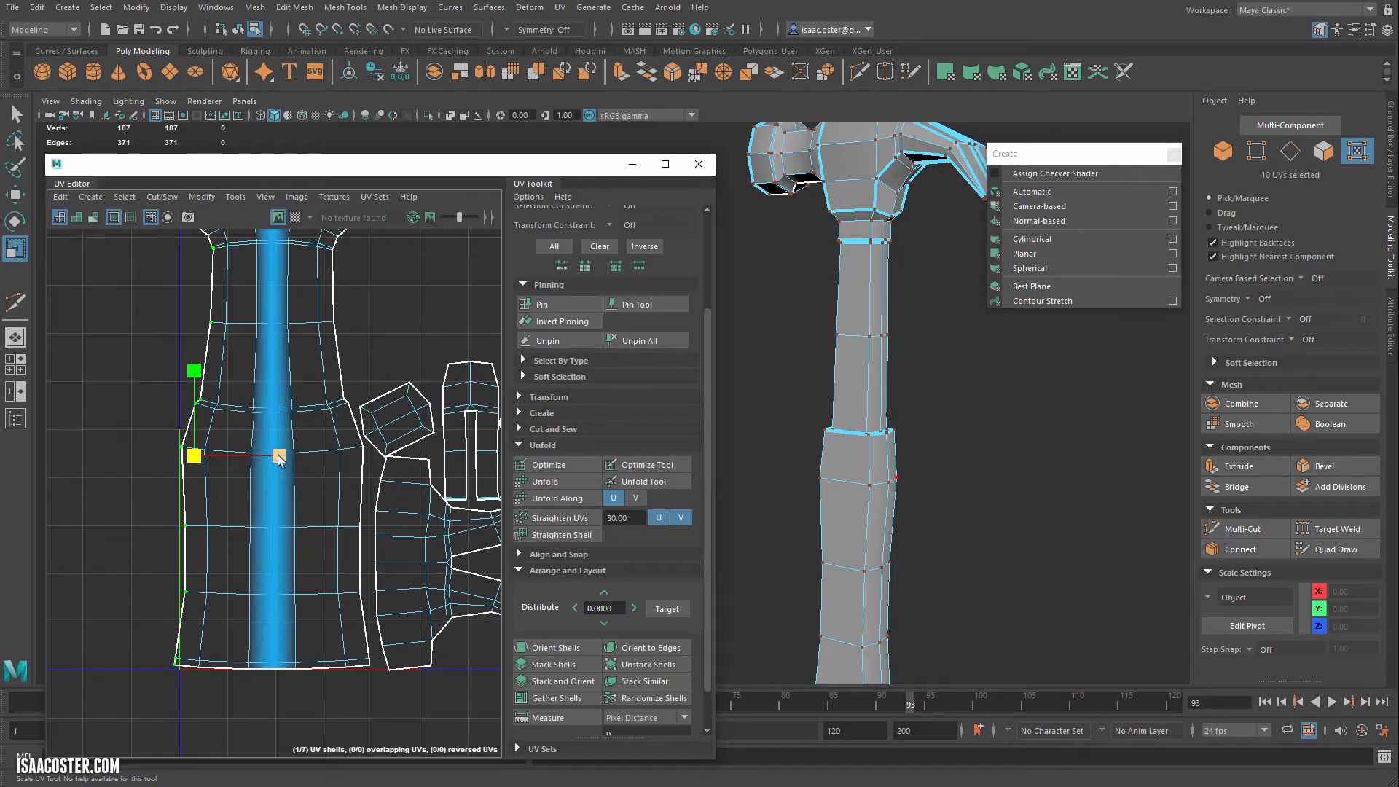
drag(279, 457, 194, 458)
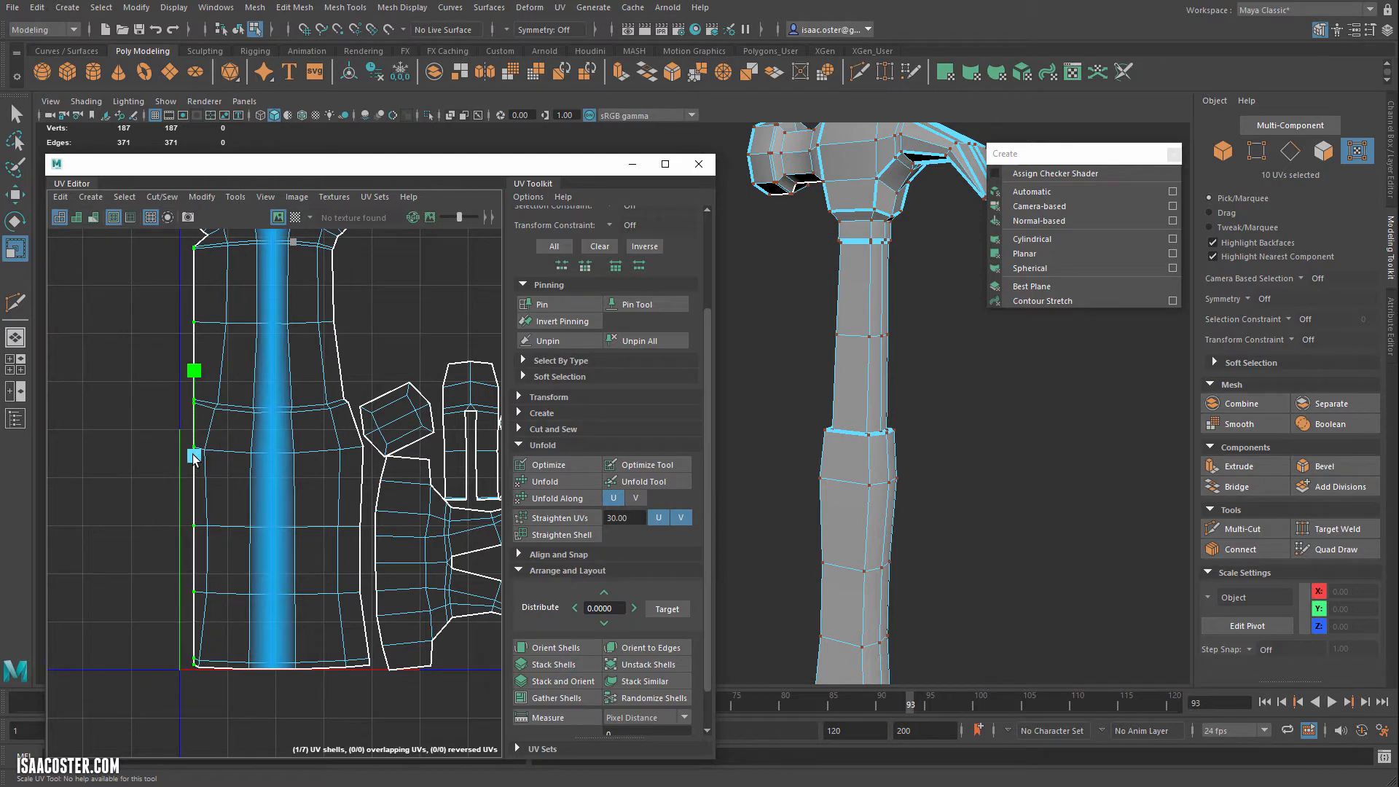
Try to move the handle shell's straightened left border slightly toward the centre, and undo the move
alt+middle_drag(282, 457, 281, 523)
key(w)
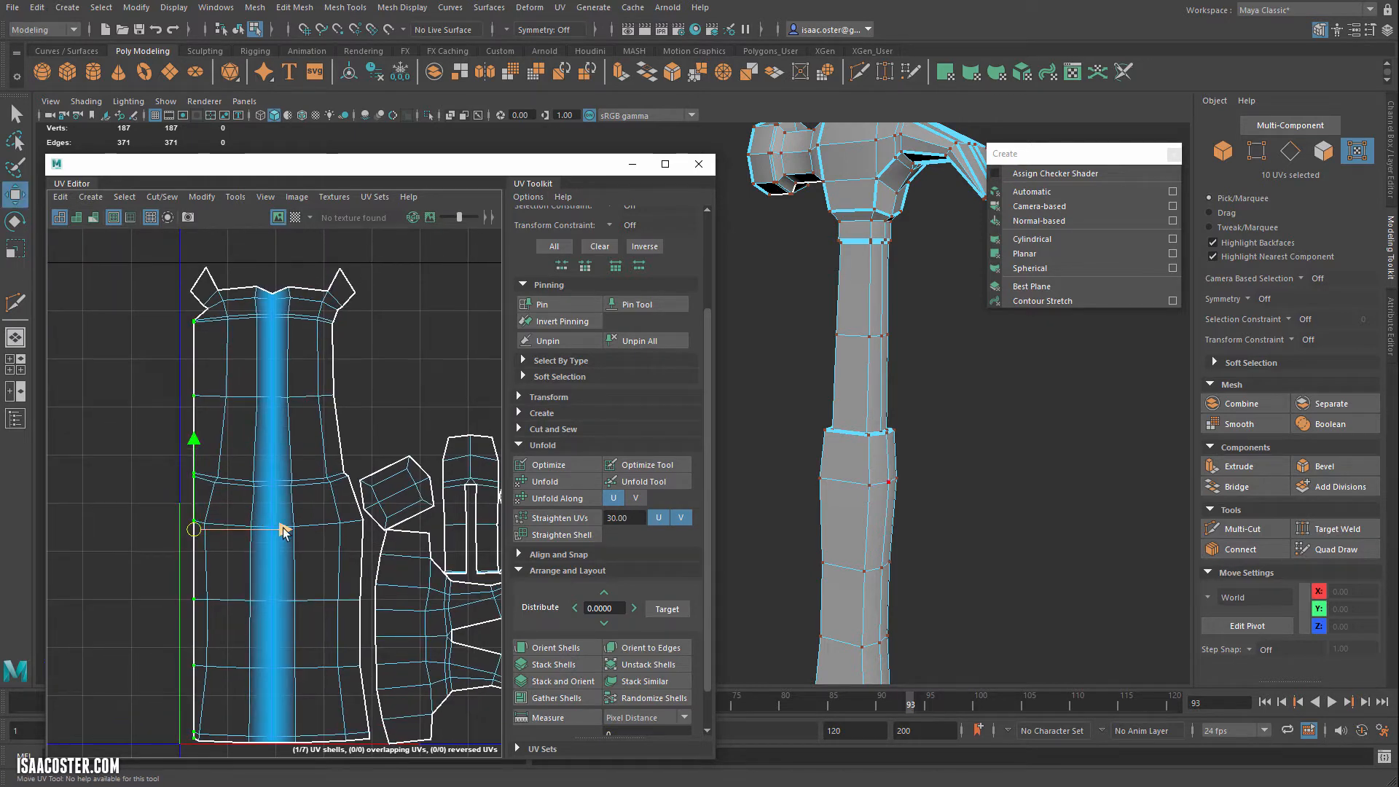
drag(285, 531, 295, 531)
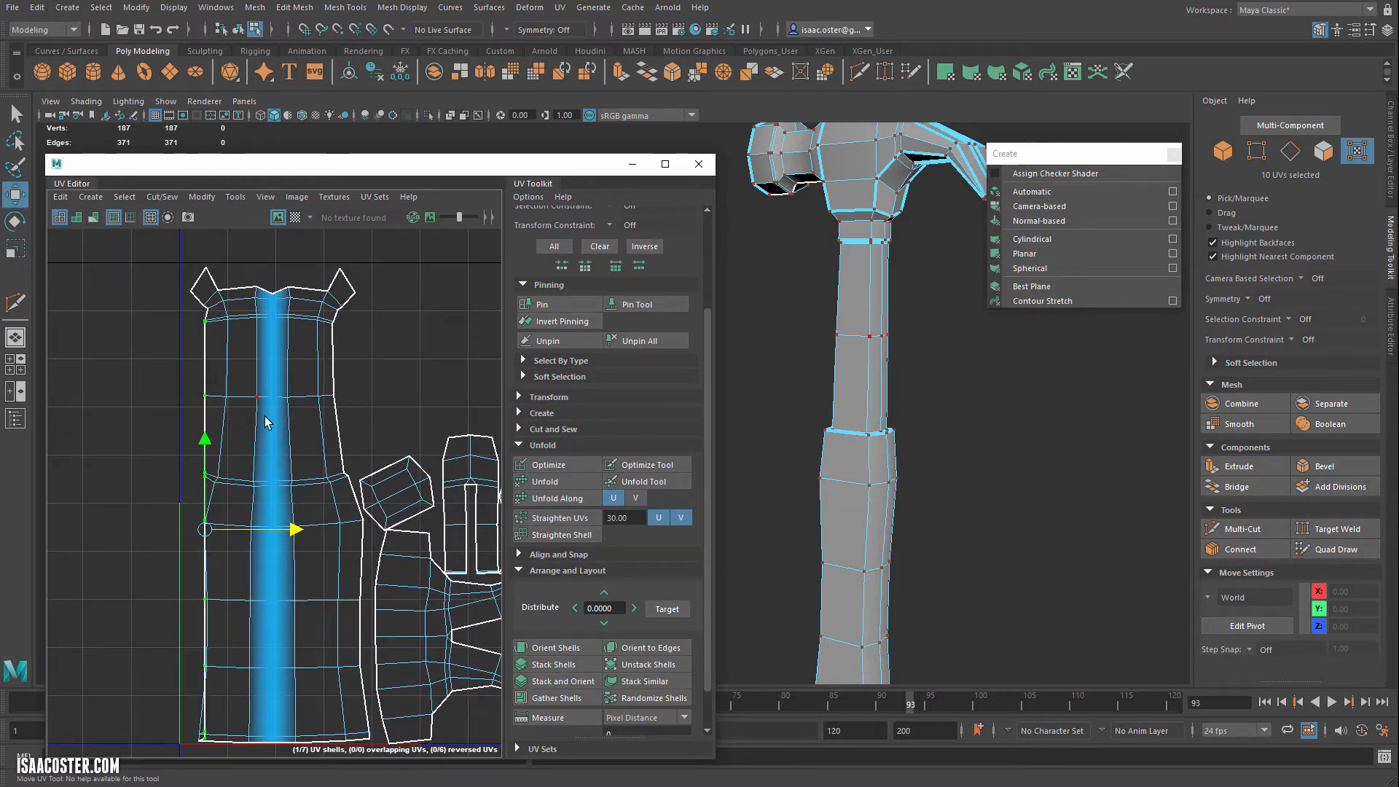
key(ctrl+z)
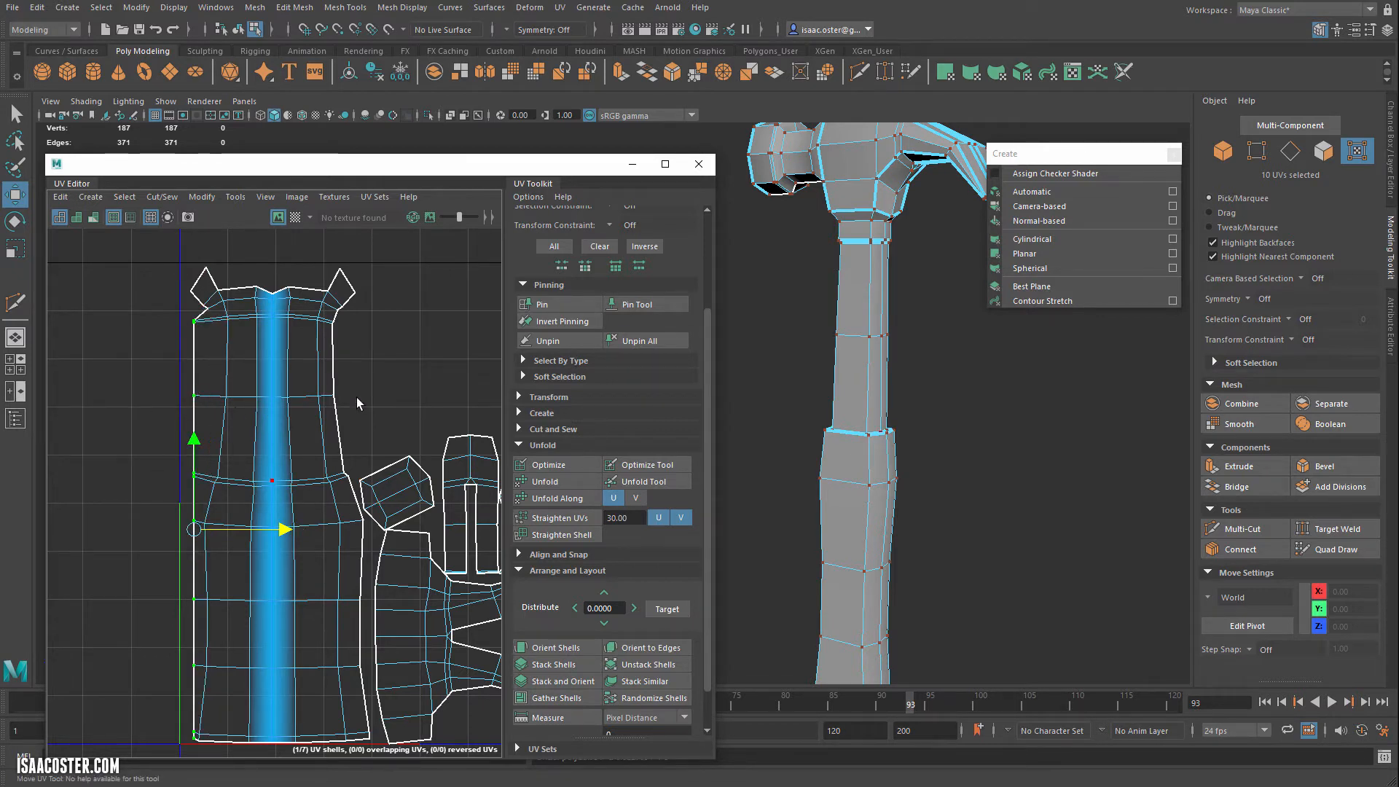
Pin the UVs of the handle shell's straightened left border
click(551, 309)
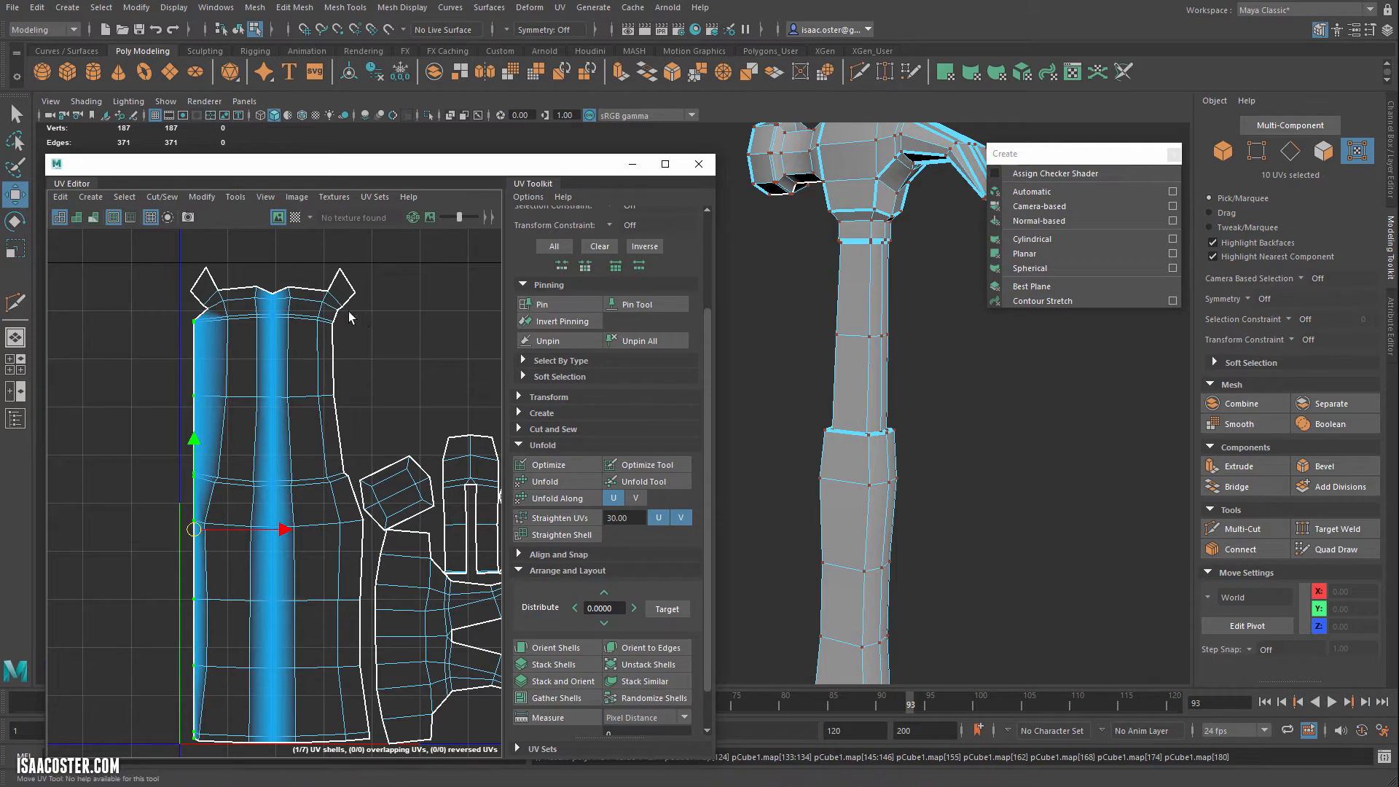
Select the handle shell's right border UVs from the collar to the base, scale them flat horizontally, and pin them
scroll(348, 312, up, 3)
drag(328, 350, 309, 369)
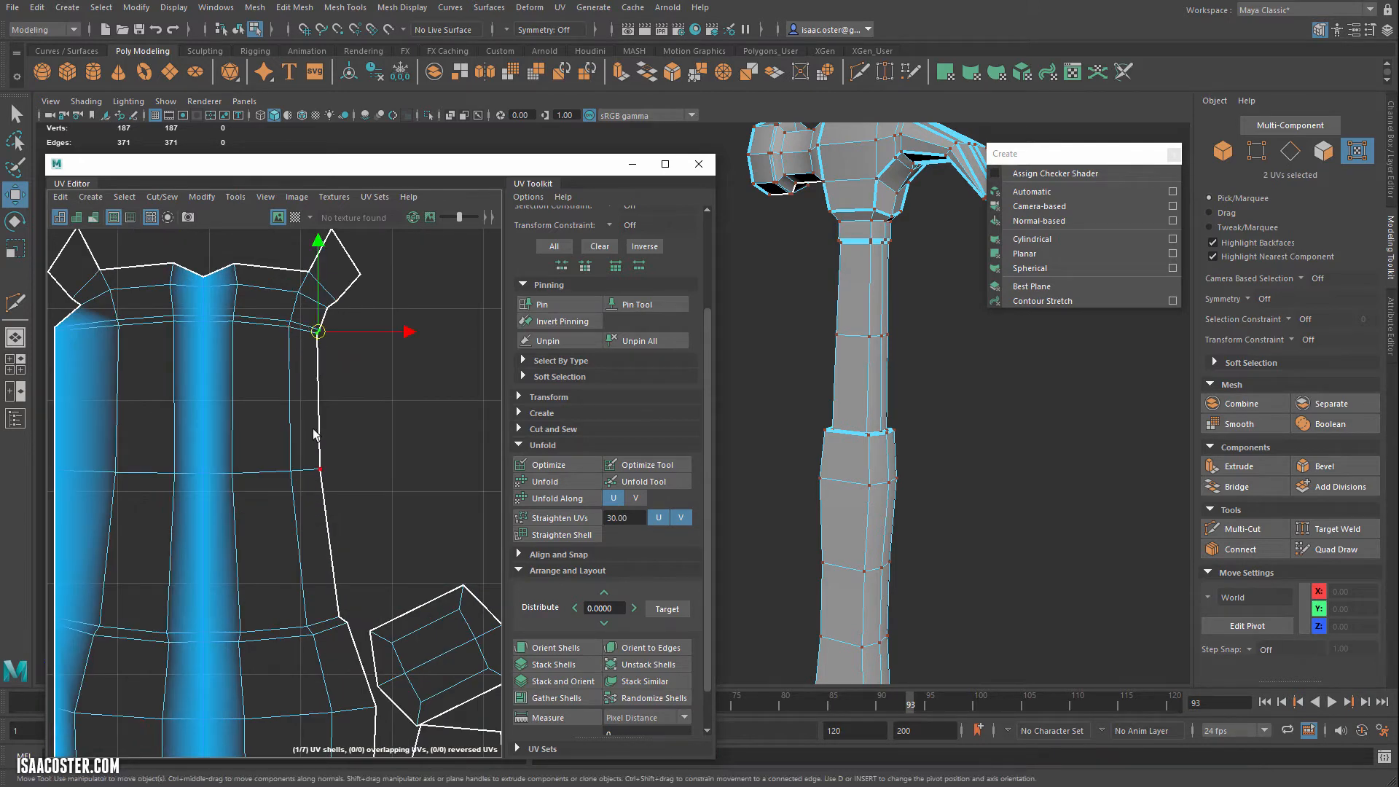
shift+drag(312, 433, 333, 499)
alt+middle_drag(382, 520, 327, 332)
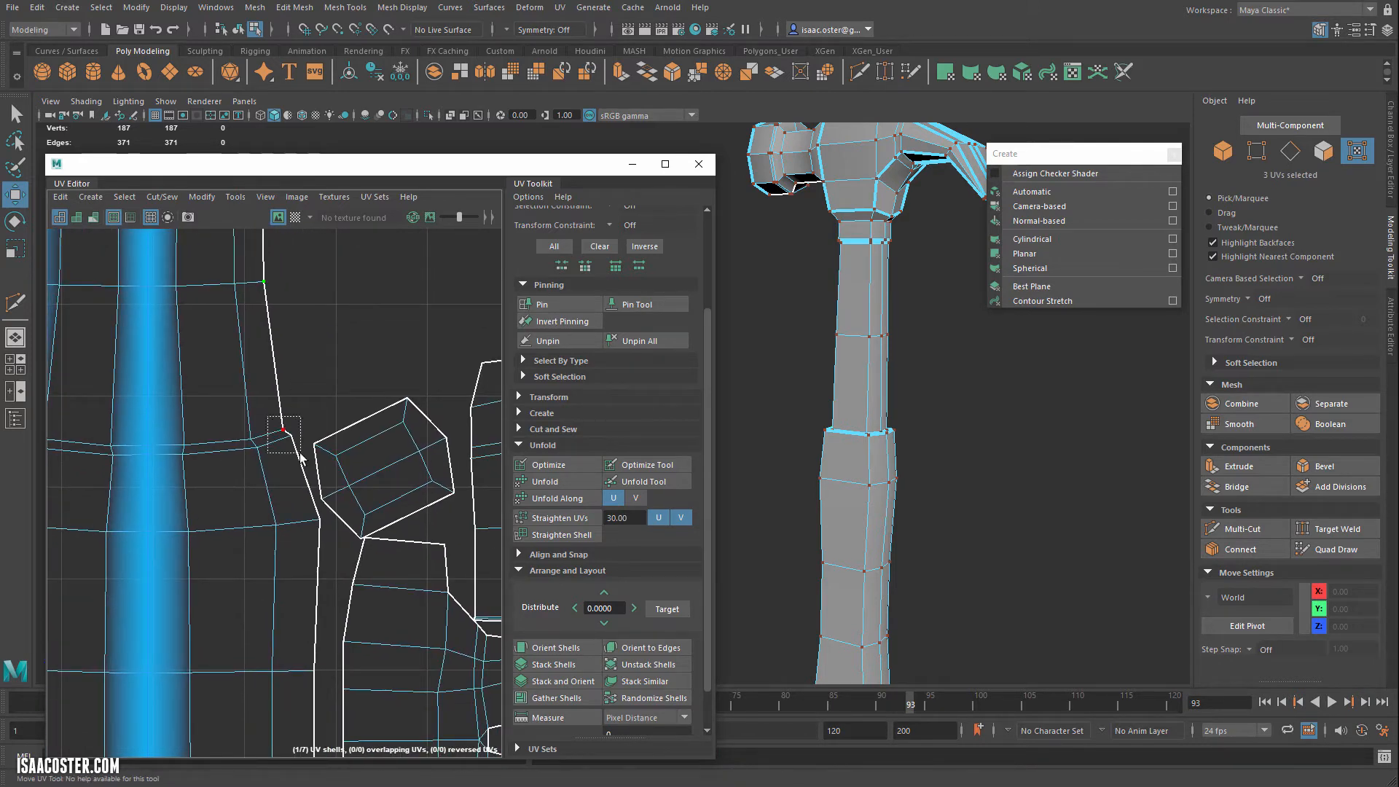
shift+drag(301, 455, 301, 457)
mouse_move(301, 487)
shift+mouse_down()
mouse_move(315, 523)
mouse_move(321, 501)
shift+mouse_up()
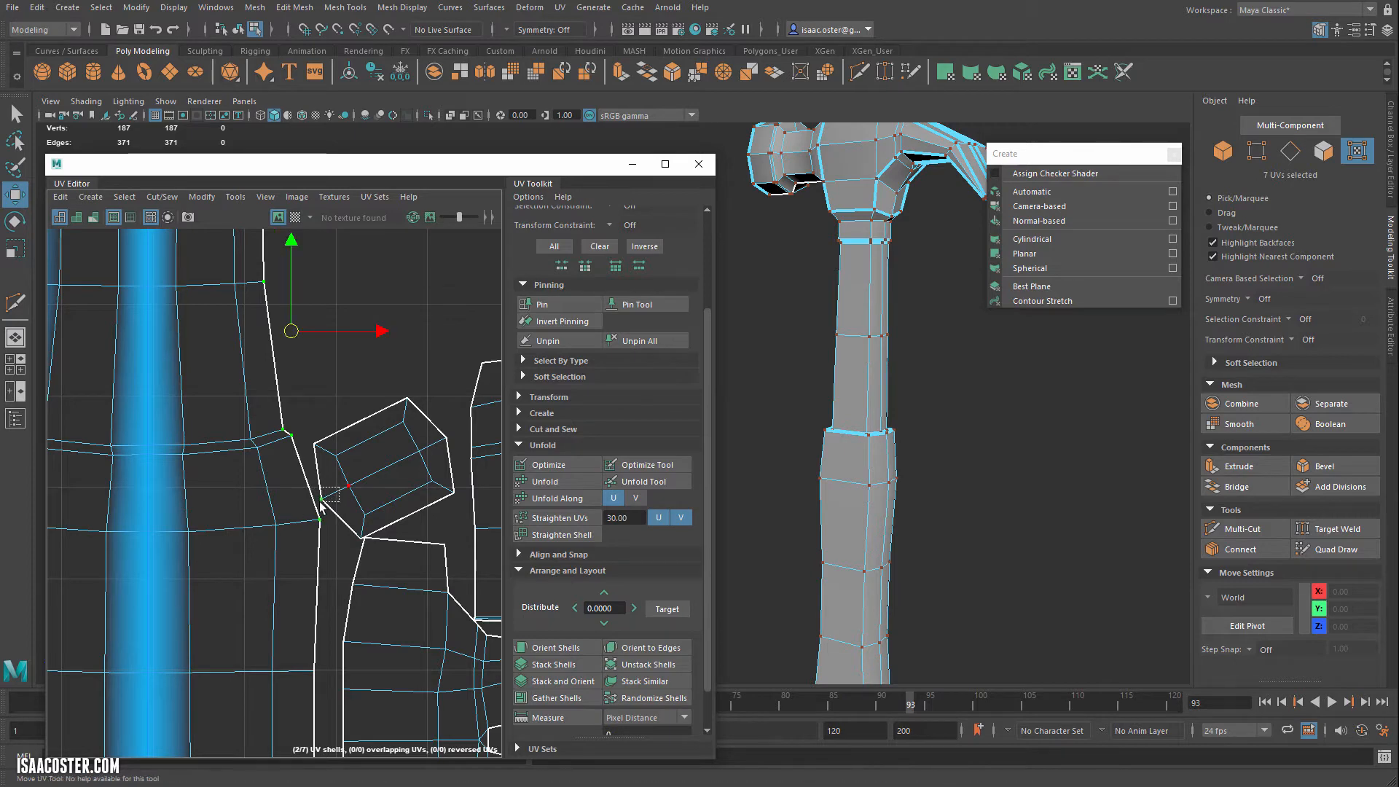
alt+middle_drag(329, 516, 352, 335)
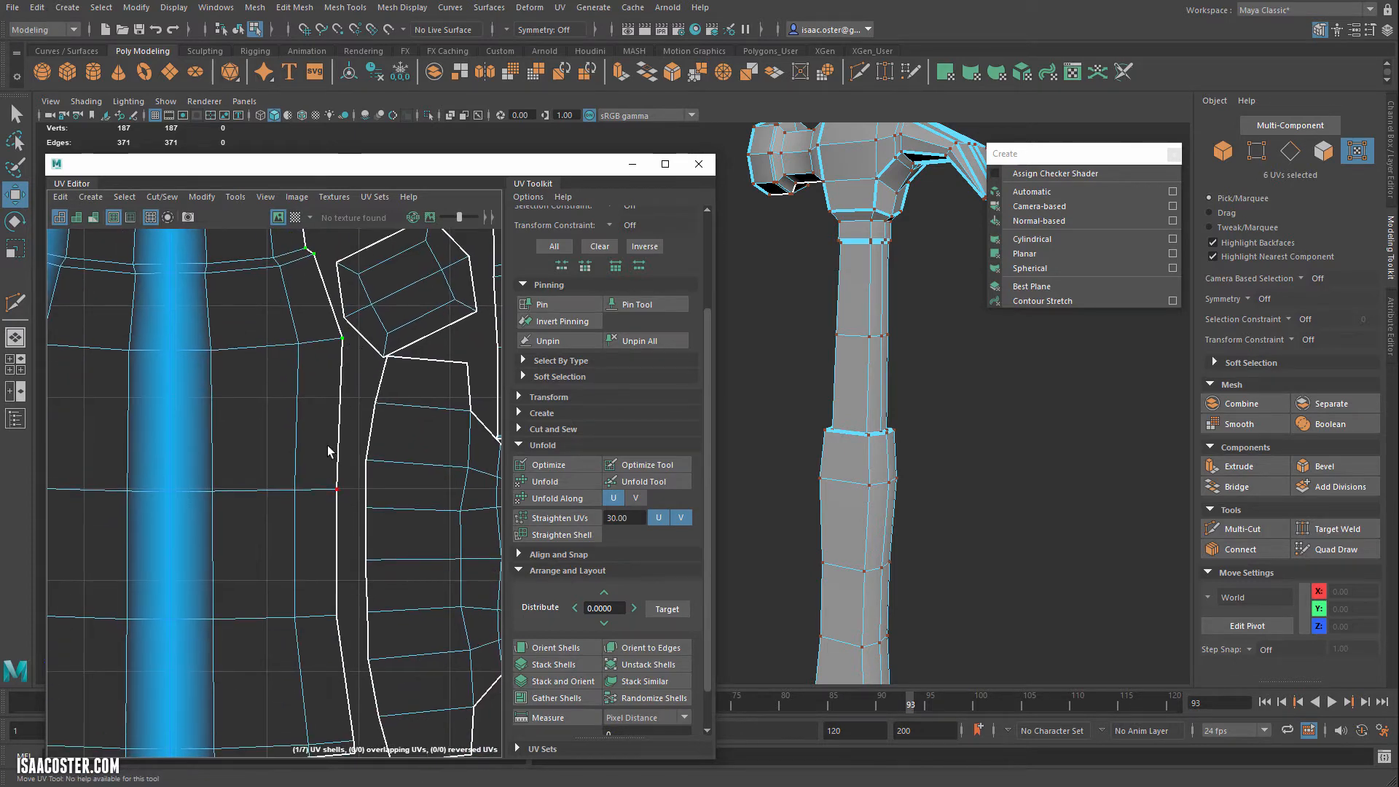
shift+drag(328, 455, 345, 625)
alt+middle_drag(343, 665, 309, 416)
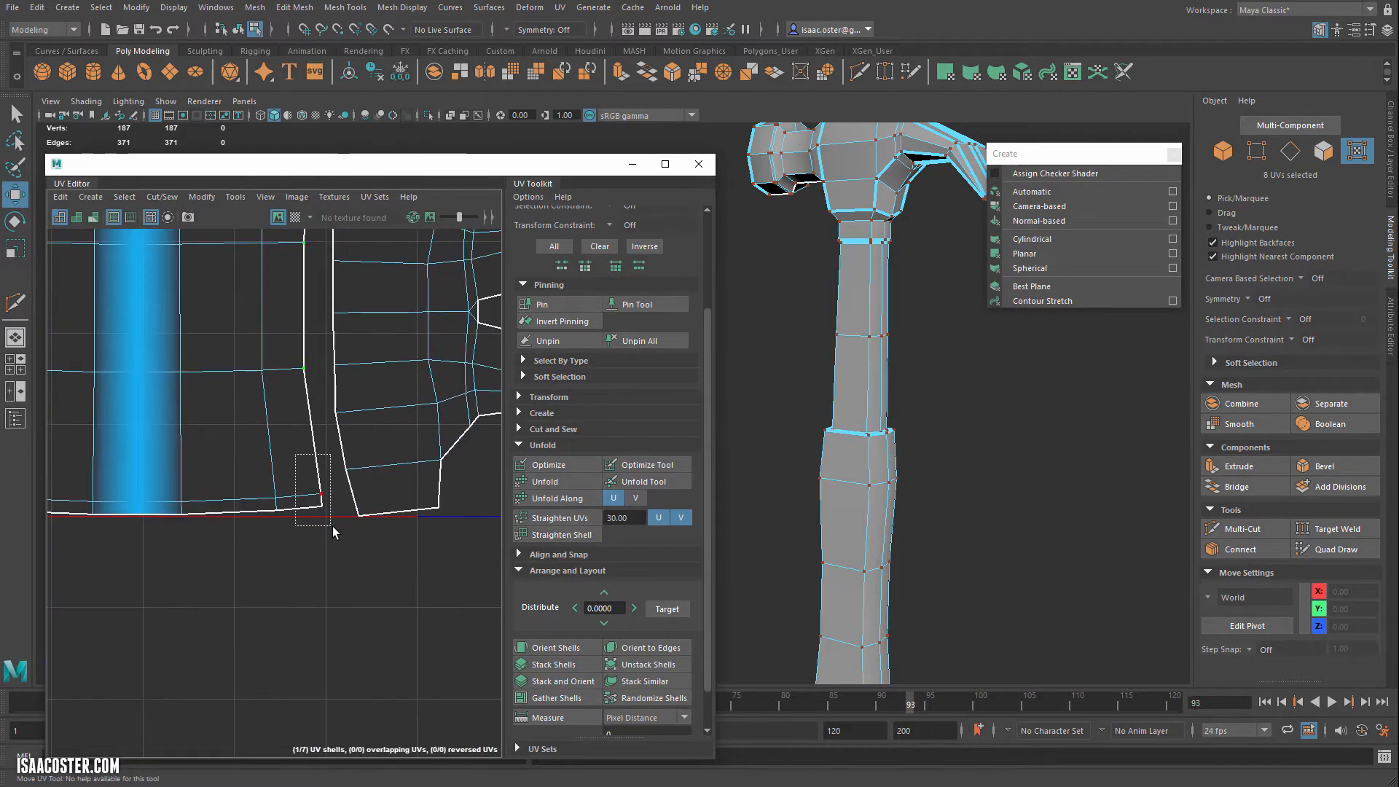
shift+drag(333, 533, 333, 533)
scroll(332, 502, down, 2)
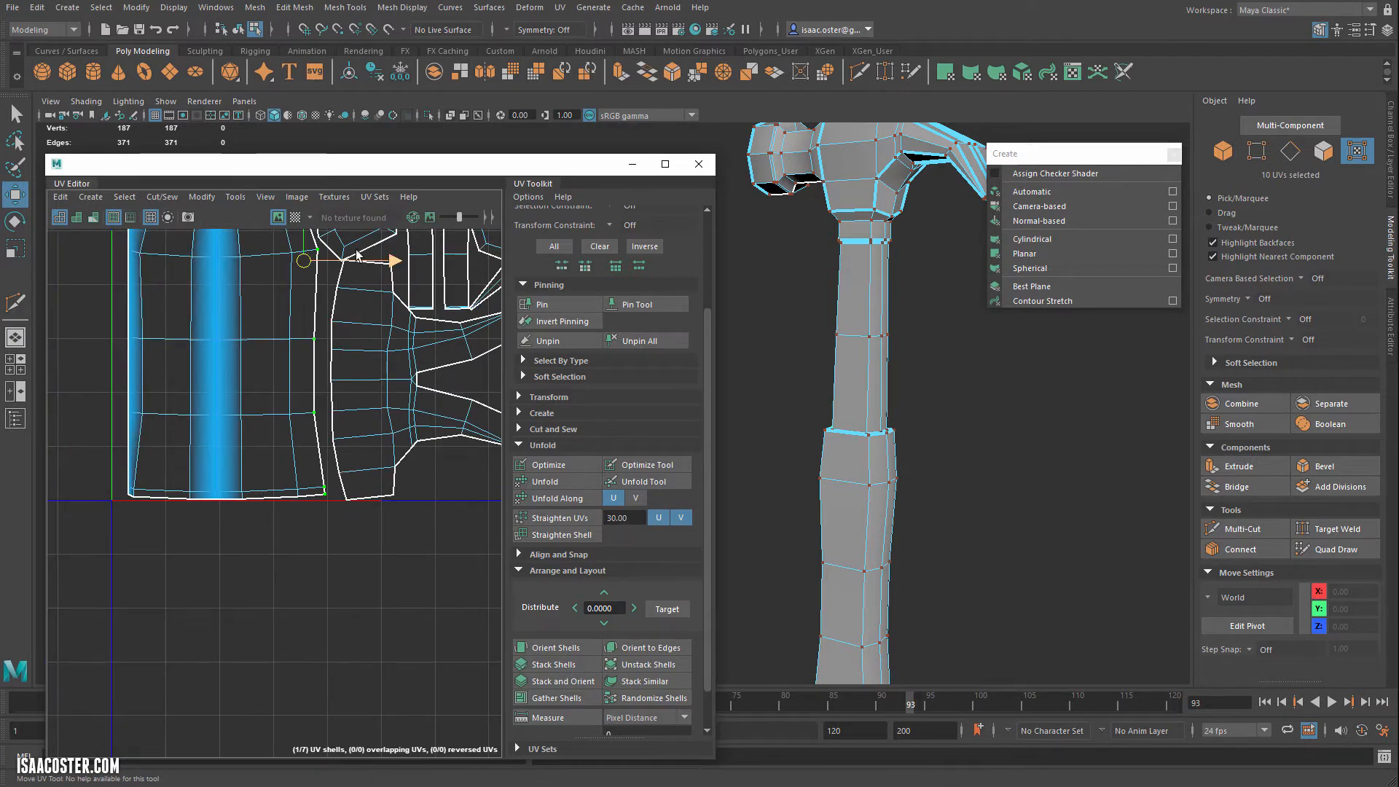
alt+middle_drag(357, 255, 368, 412)
key(r)
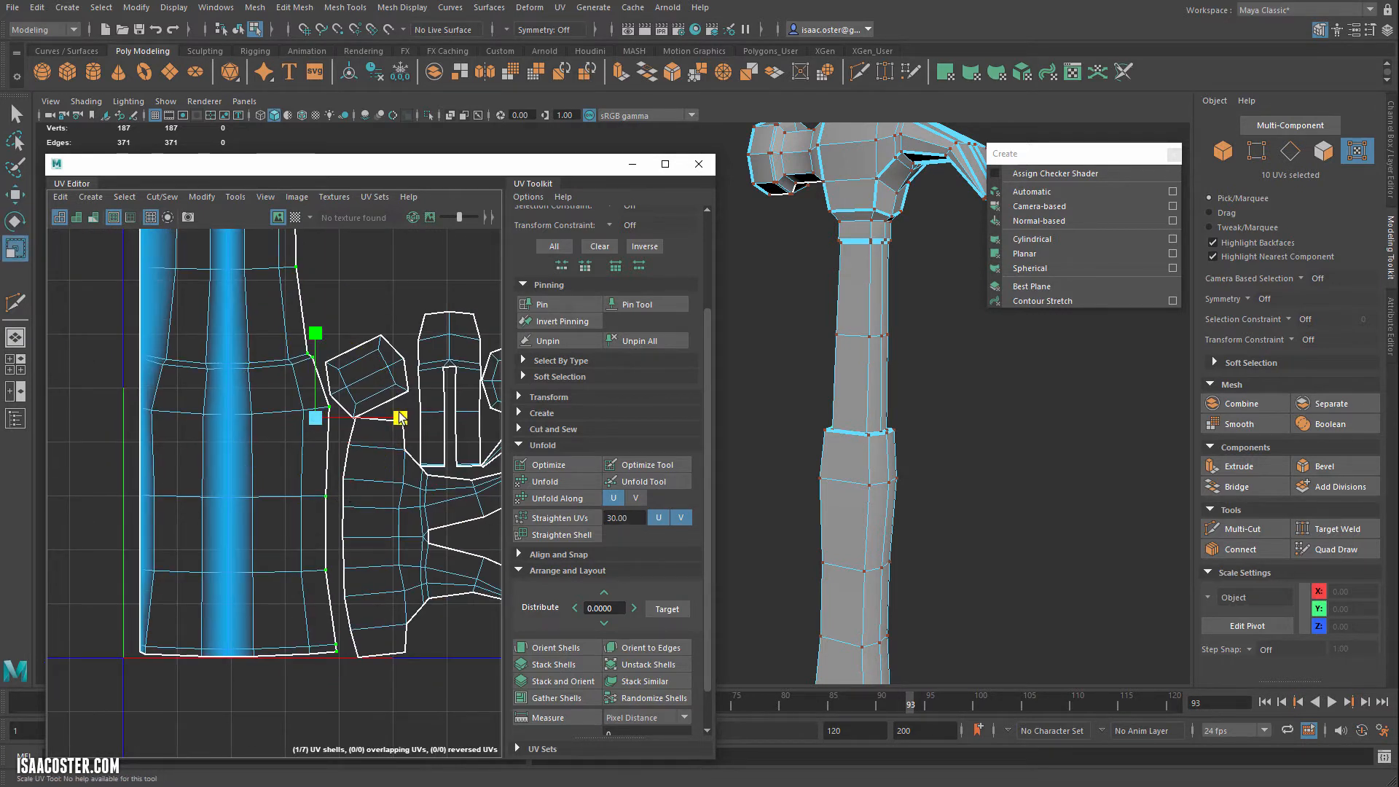
drag(400, 418, 314, 426)
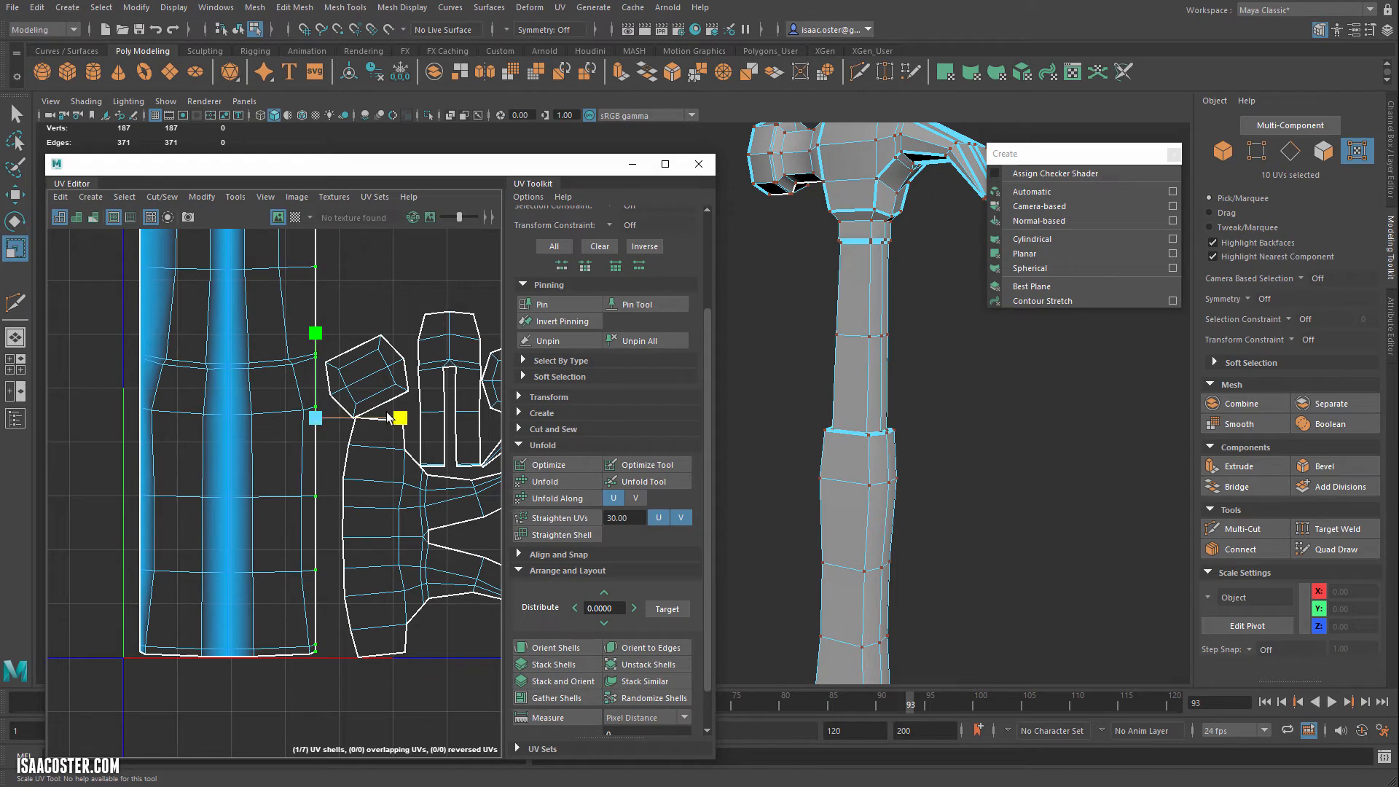
alt+middle_drag(372, 478, 368, 525)
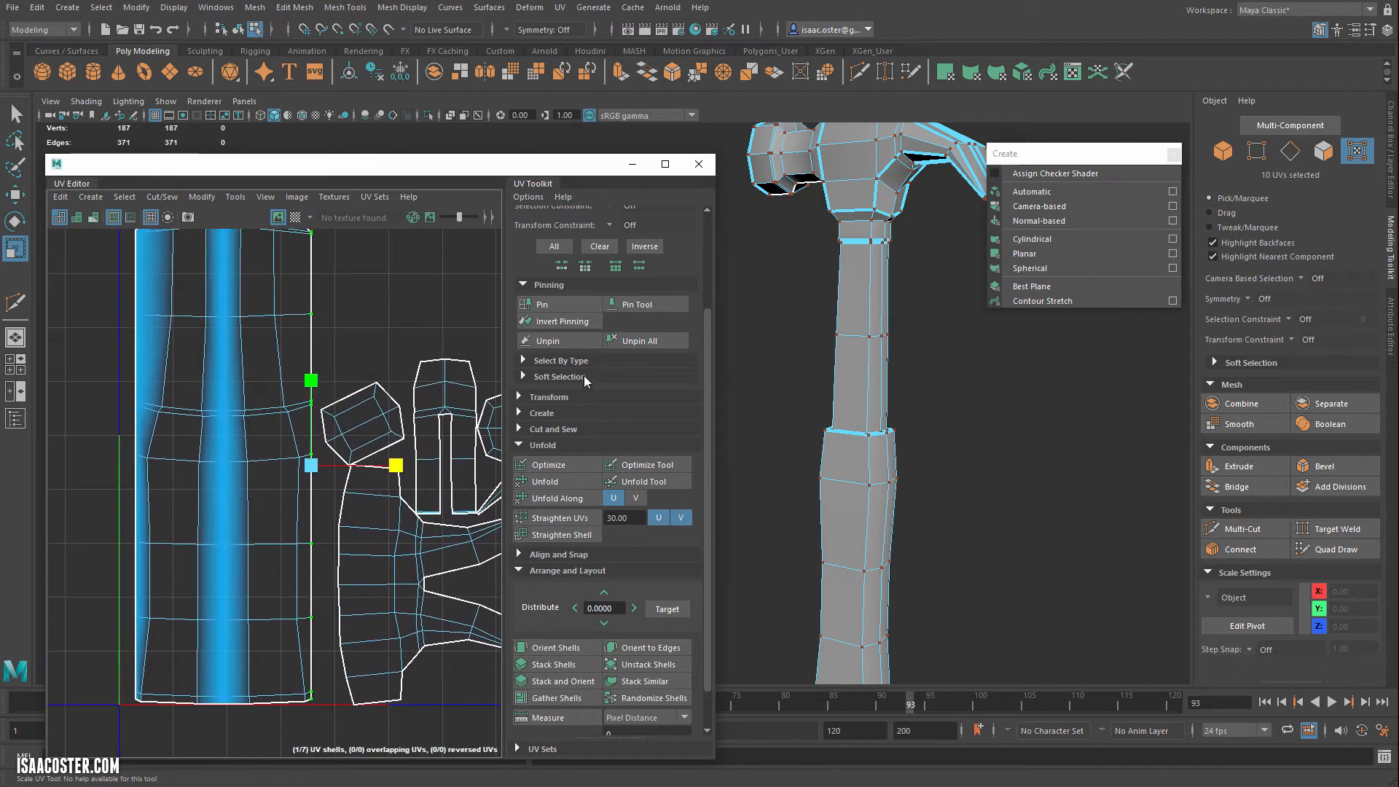
click(557, 305)
Select all faces of the handle shell, optimize them between the pinned borders and centre strip, and clear the selection
right_drag(275, 343, 278, 385)
double_click(285, 373)
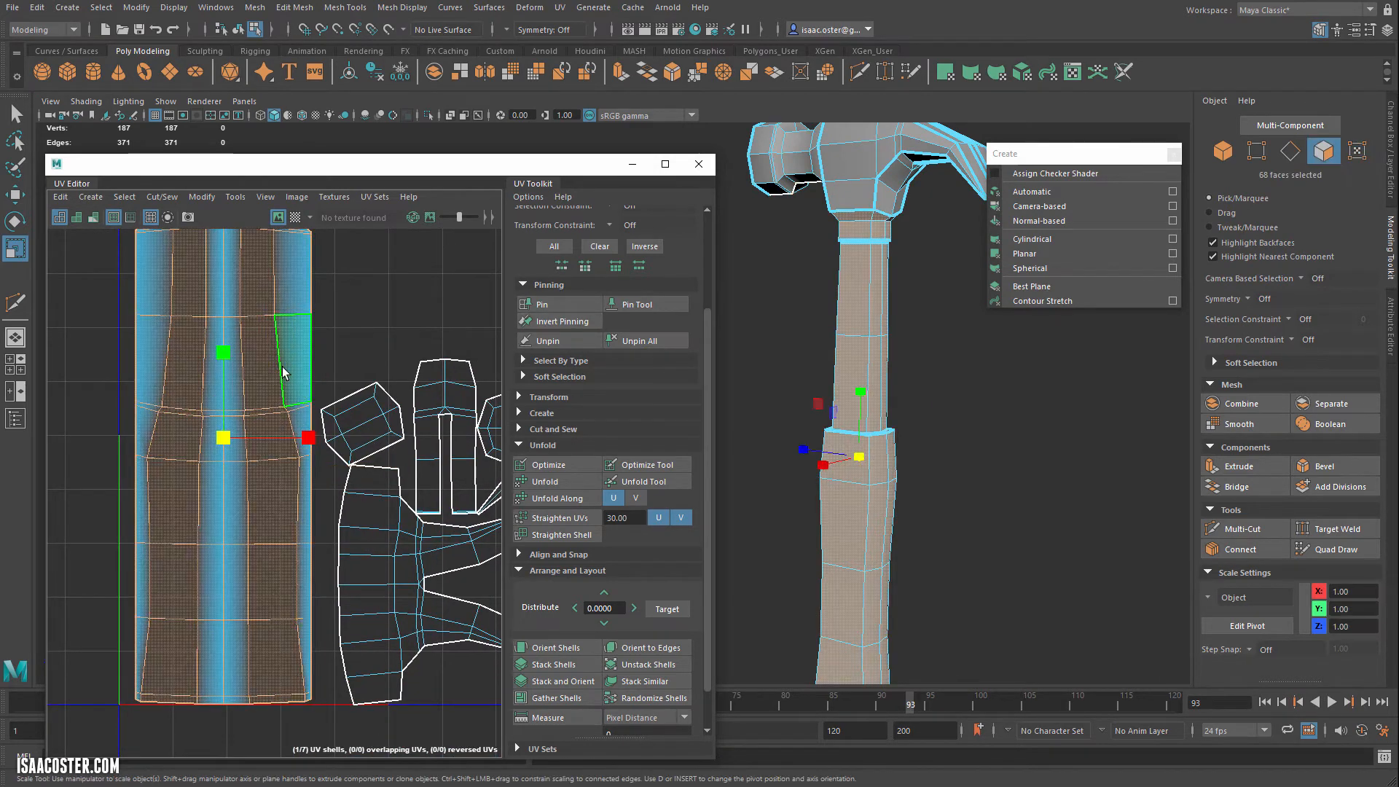
click(568, 465)
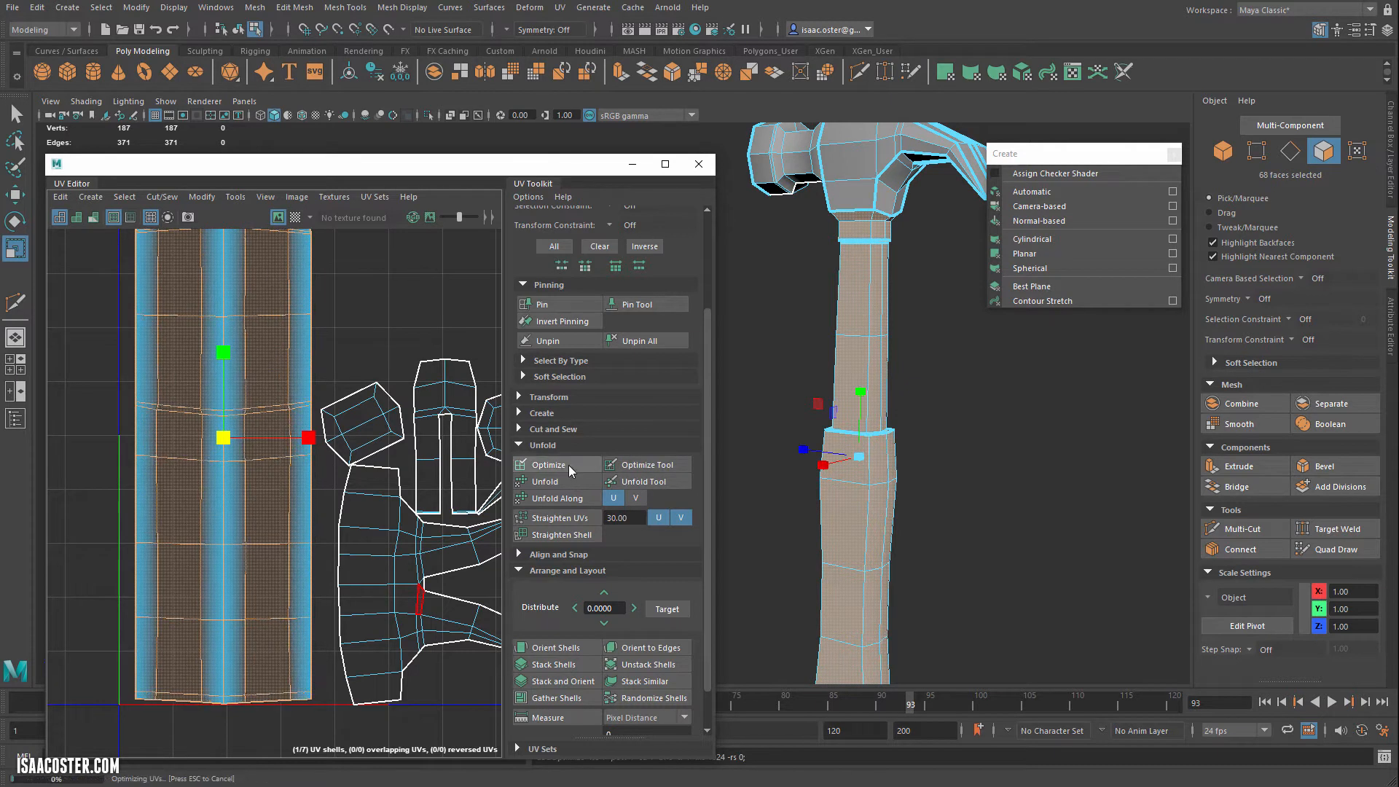
alt+middle_drag(328, 325, 333, 408)
click(330, 437)
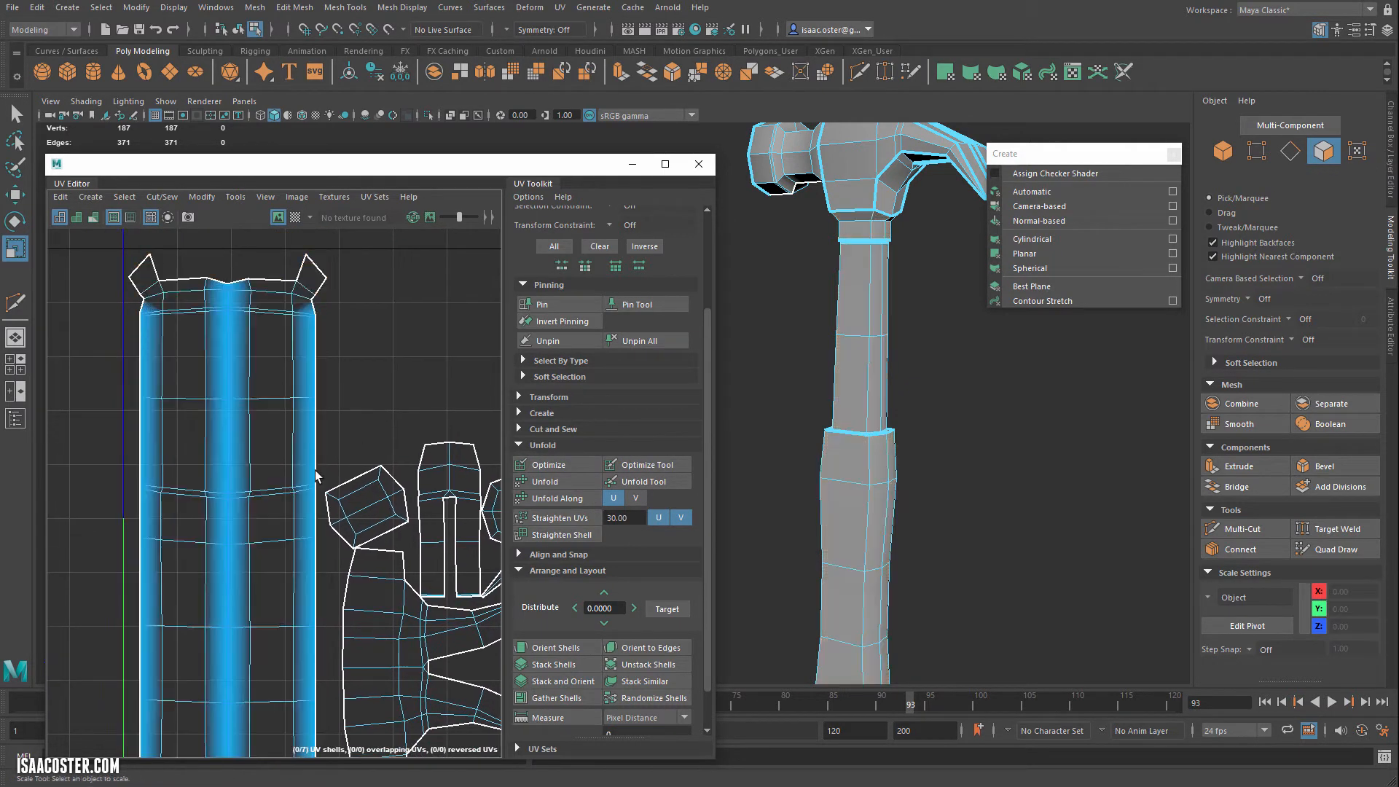
Unpin all UVs of the handle shell
alt+middle_drag(239, 405, 239, 324)
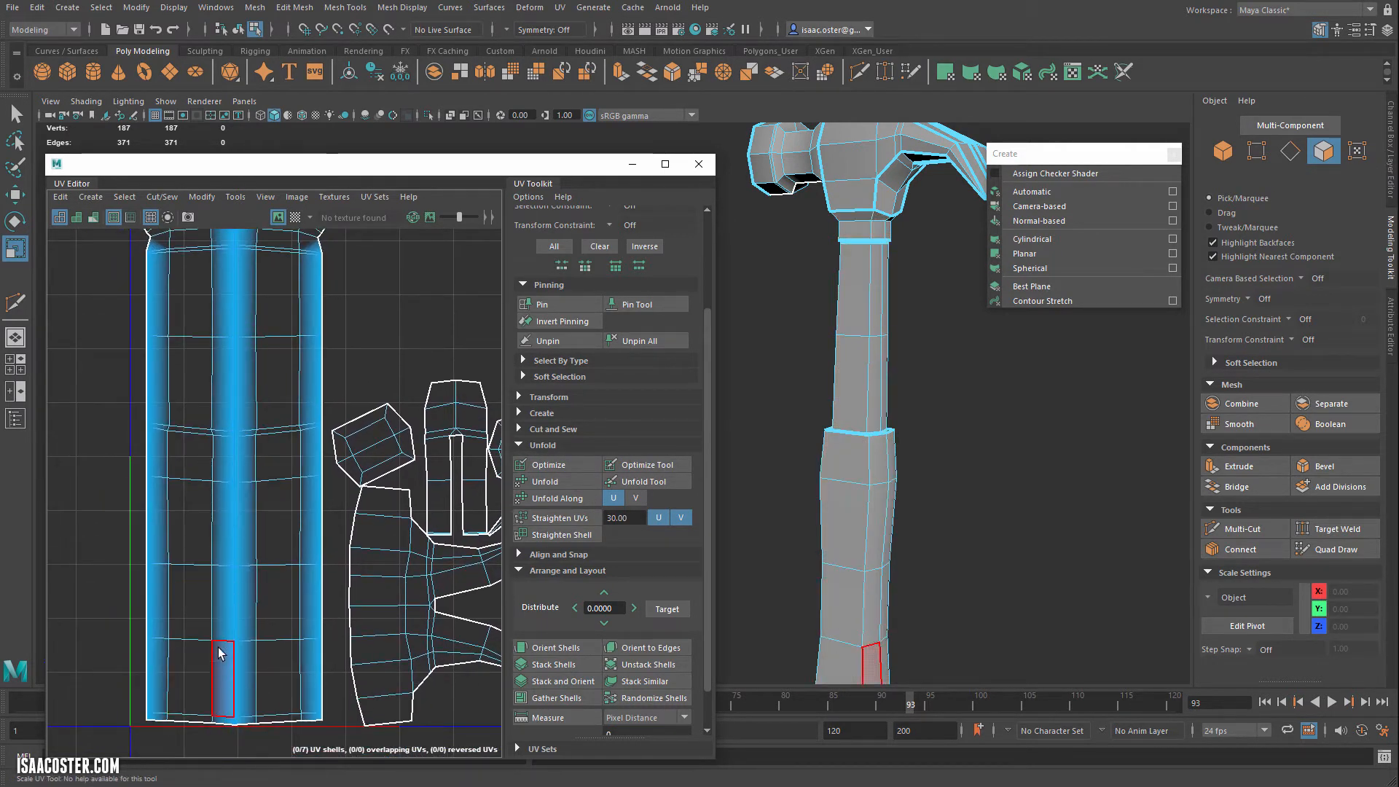
alt+middle_drag(211, 685, 209, 603)
scroll(173, 627, up, 5)
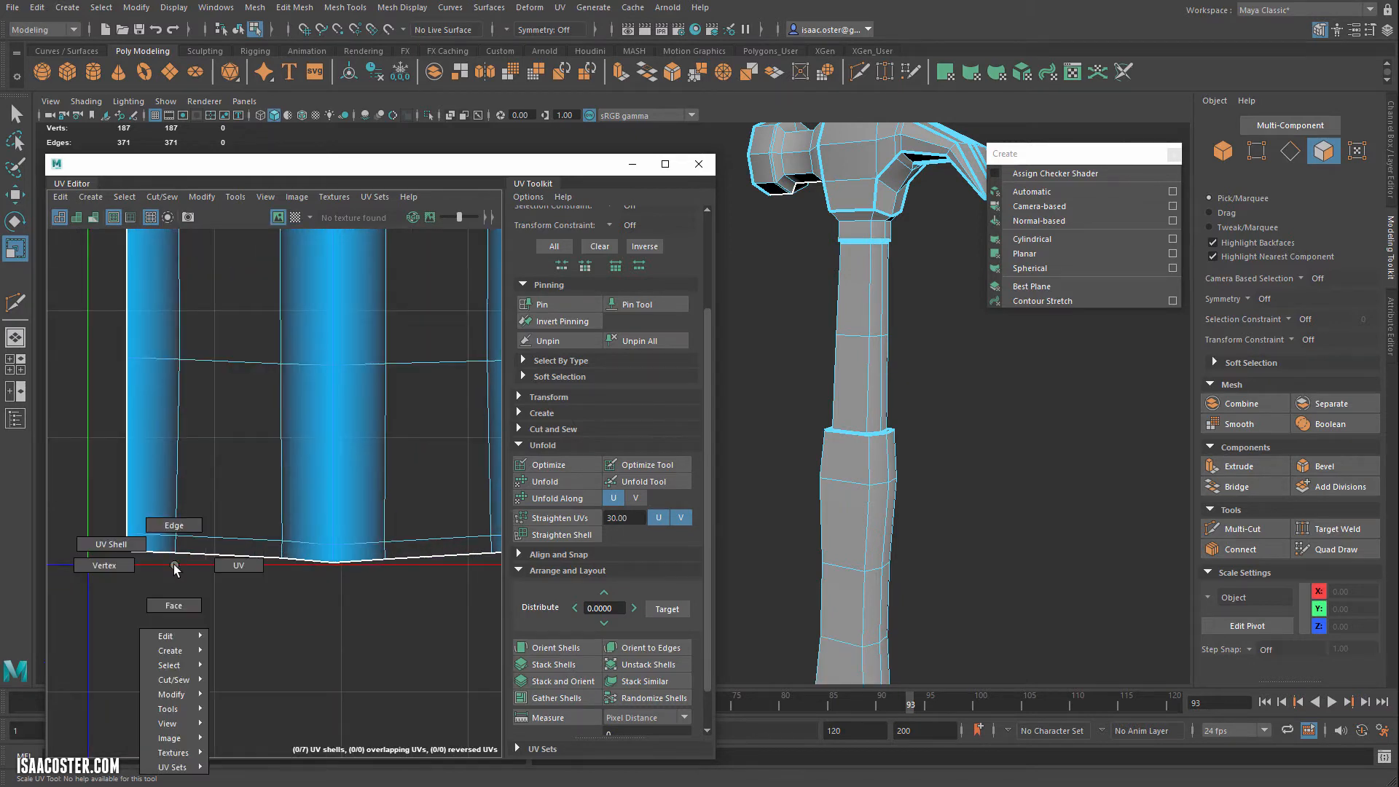
click(664, 347)
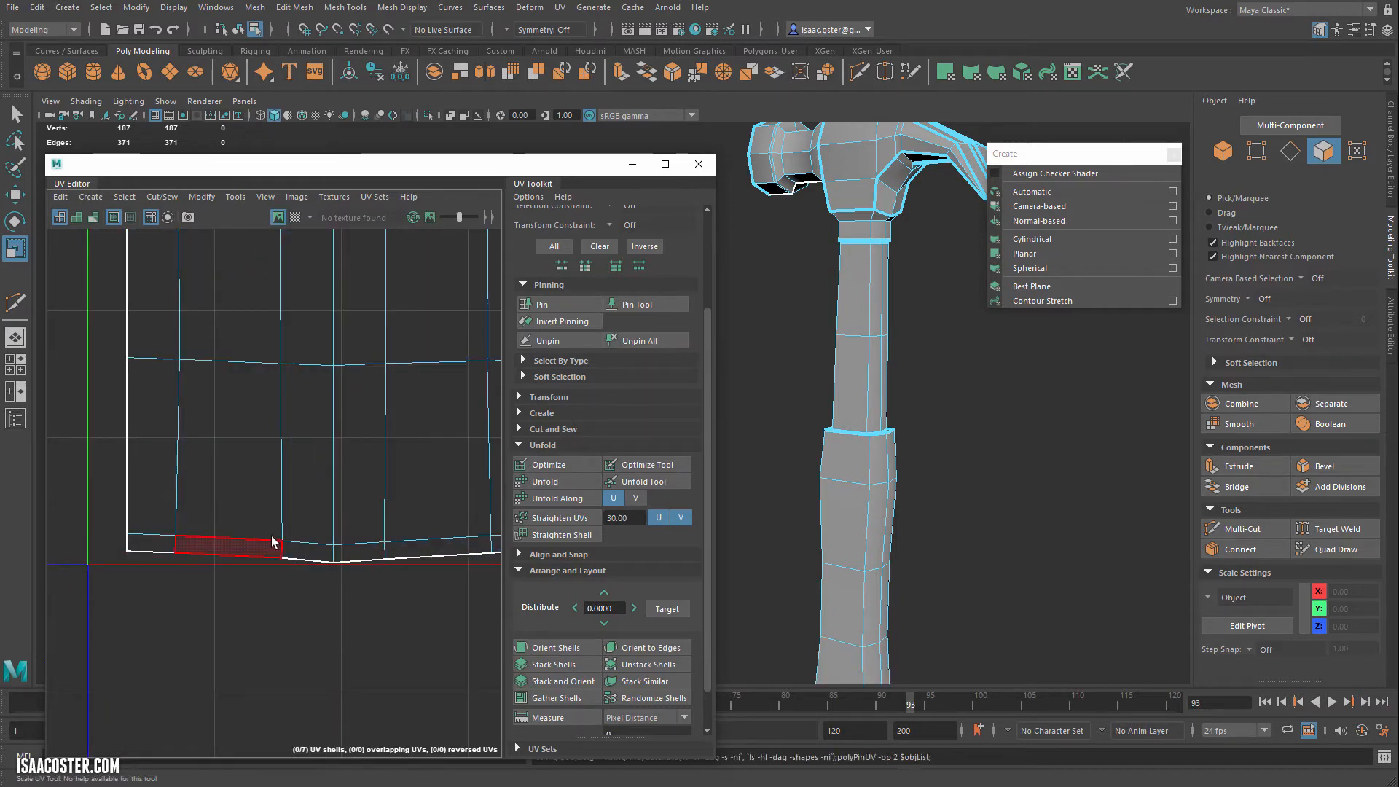
Straighten the handle shell's bottom border by selecting its row of UVs and scaling it flat vertically
mouse_move(272, 536)
right_down()
mouse_move(250, 516)
mouse_move(213, 525)
mouse_move(299, 529)
mouse_move(274, 513)
mouse_move(224, 537)
mouse_move(248, 514)
mouse_move(178, 548)
mouse_move(235, 556)
right_up()
drag(106, 585, 197, 543)
shift+drag(230, 607, 345, 556)
alt+middle_drag(434, 657, 298, 675)
shift+drag(380, 575, 410, 565)
scroll(343, 606, down, 1)
drag(221, 497, 221, 554)
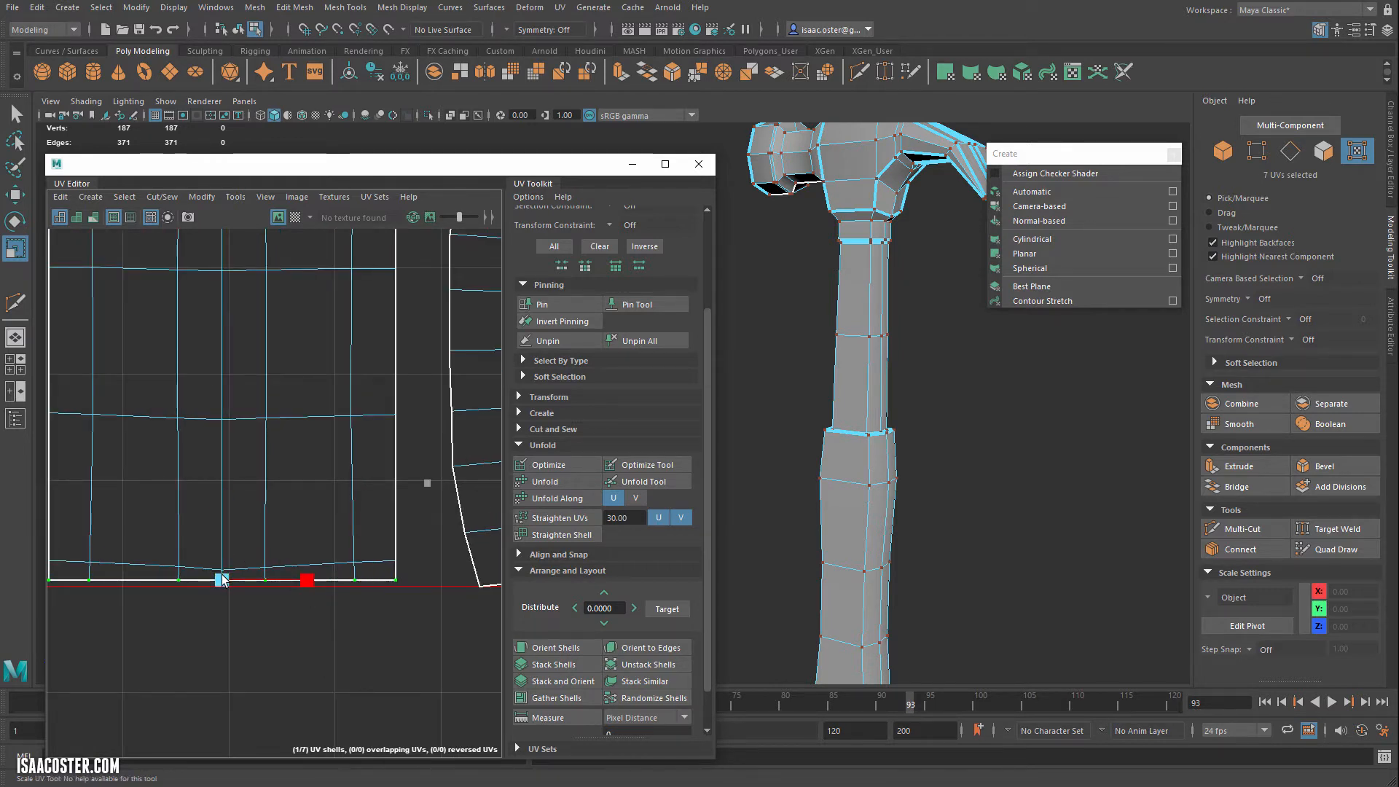
Select the UV row just above the handle shell's bottom border, scale it flat vertically, and clear the selection
alt+middle_drag(157, 548, 197, 551)
drag(447, 546, 51, 572)
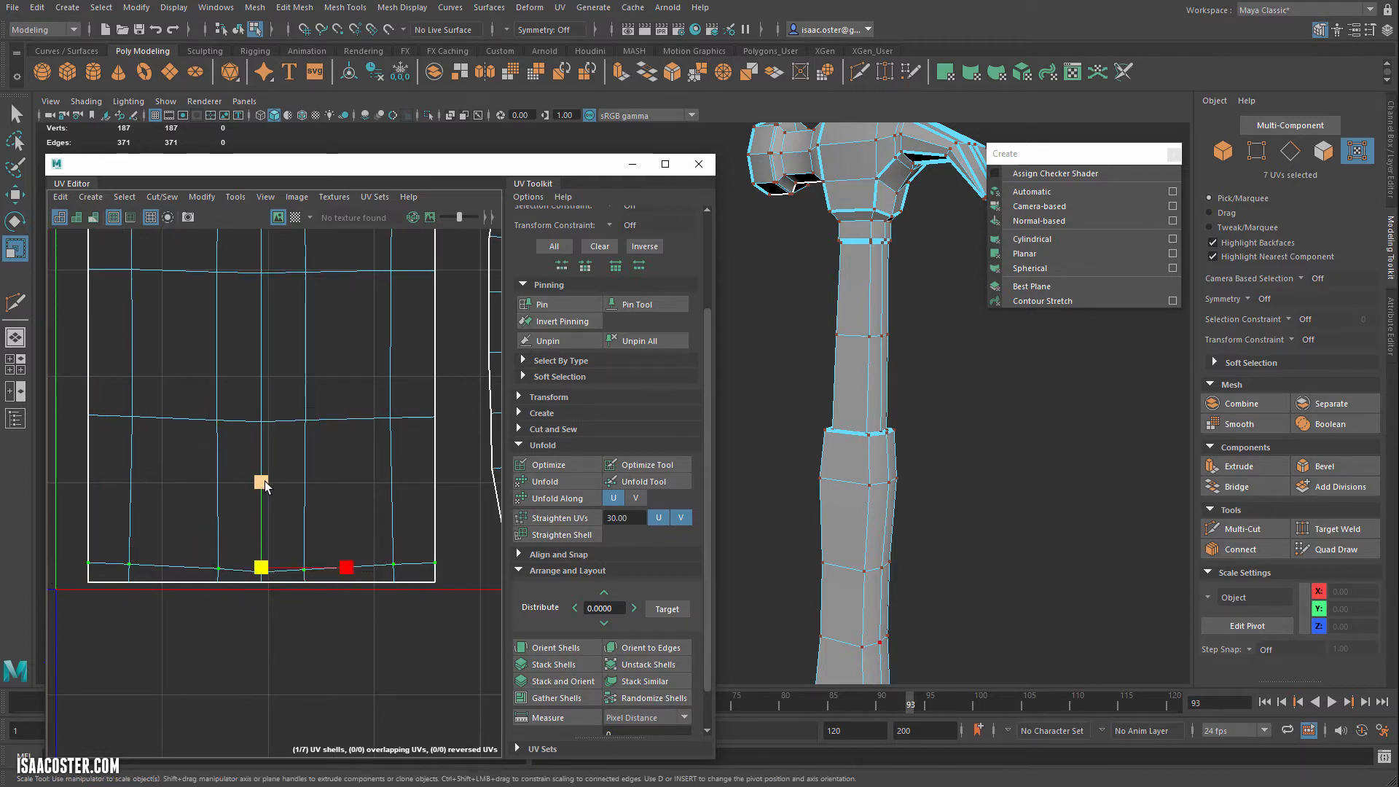
drag(264, 482, 264, 568)
scroll(275, 605, down, 7)
alt+middle_drag(161, 400, 160, 418)
click(204, 452)
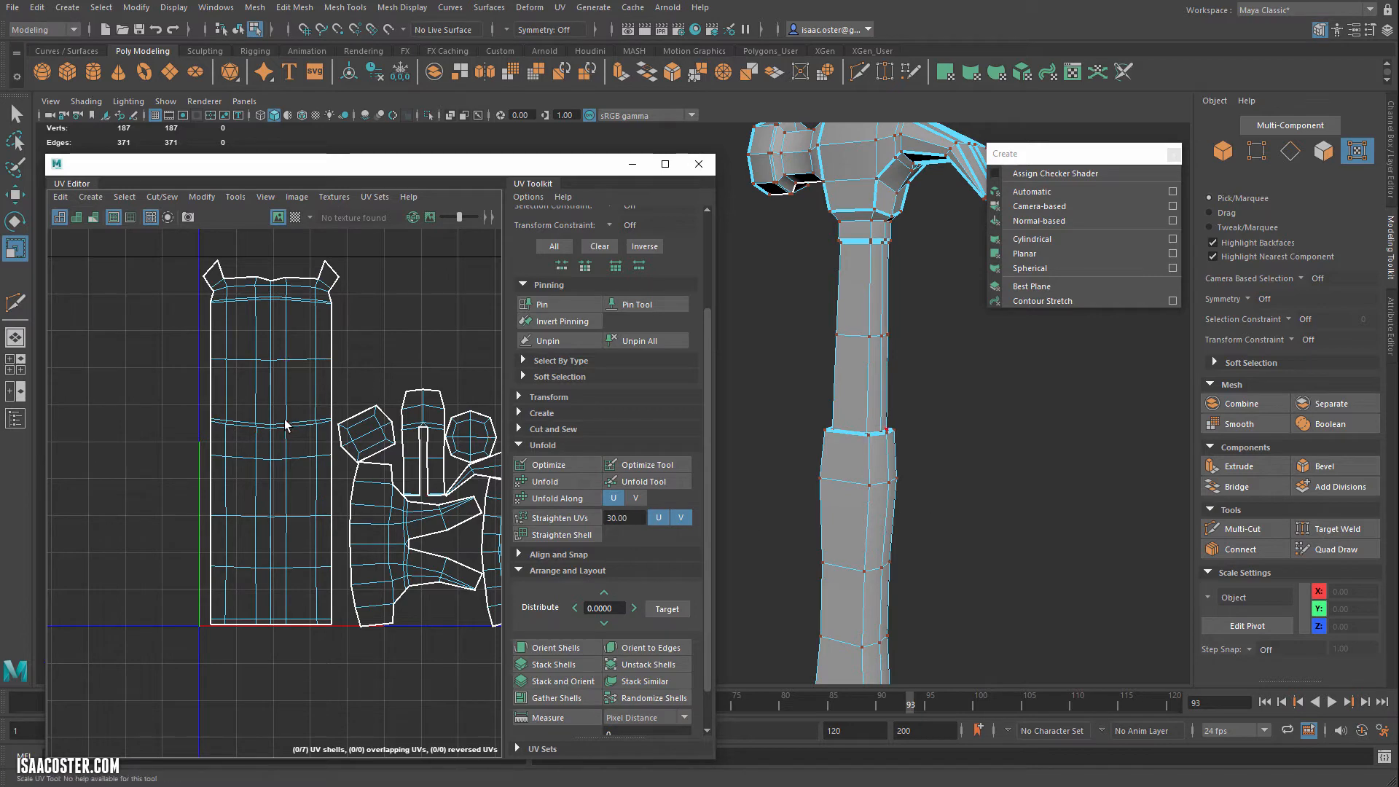
Select all faces of the forked hammer-head shell and move it horizontally closer to the handle shell
alt+middle_drag(293, 462, 297, 437)
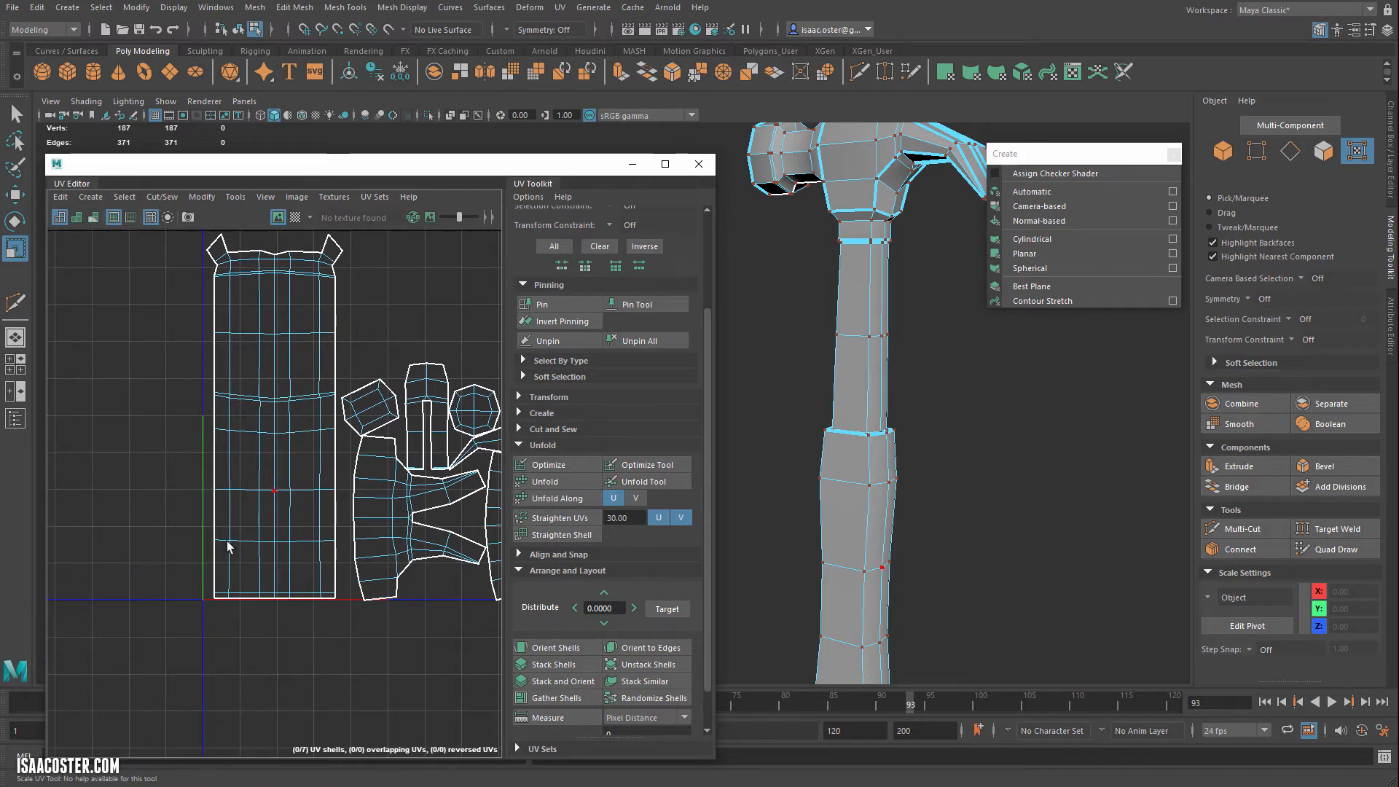
alt+middle_drag(256, 520, 172, 502)
alt+right_drag(173, 503, 234, 485)
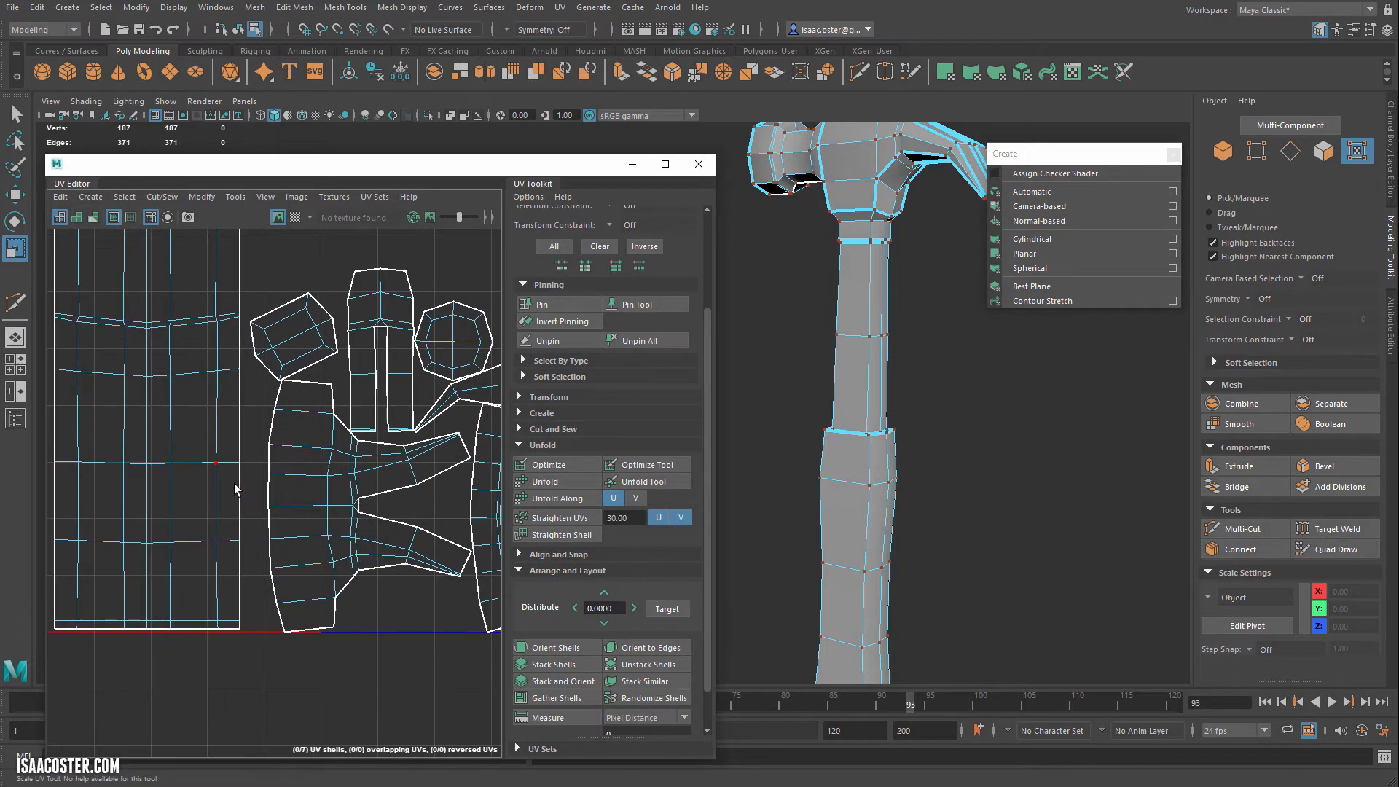
right_drag(281, 443, 290, 478)
double_click(294, 480)
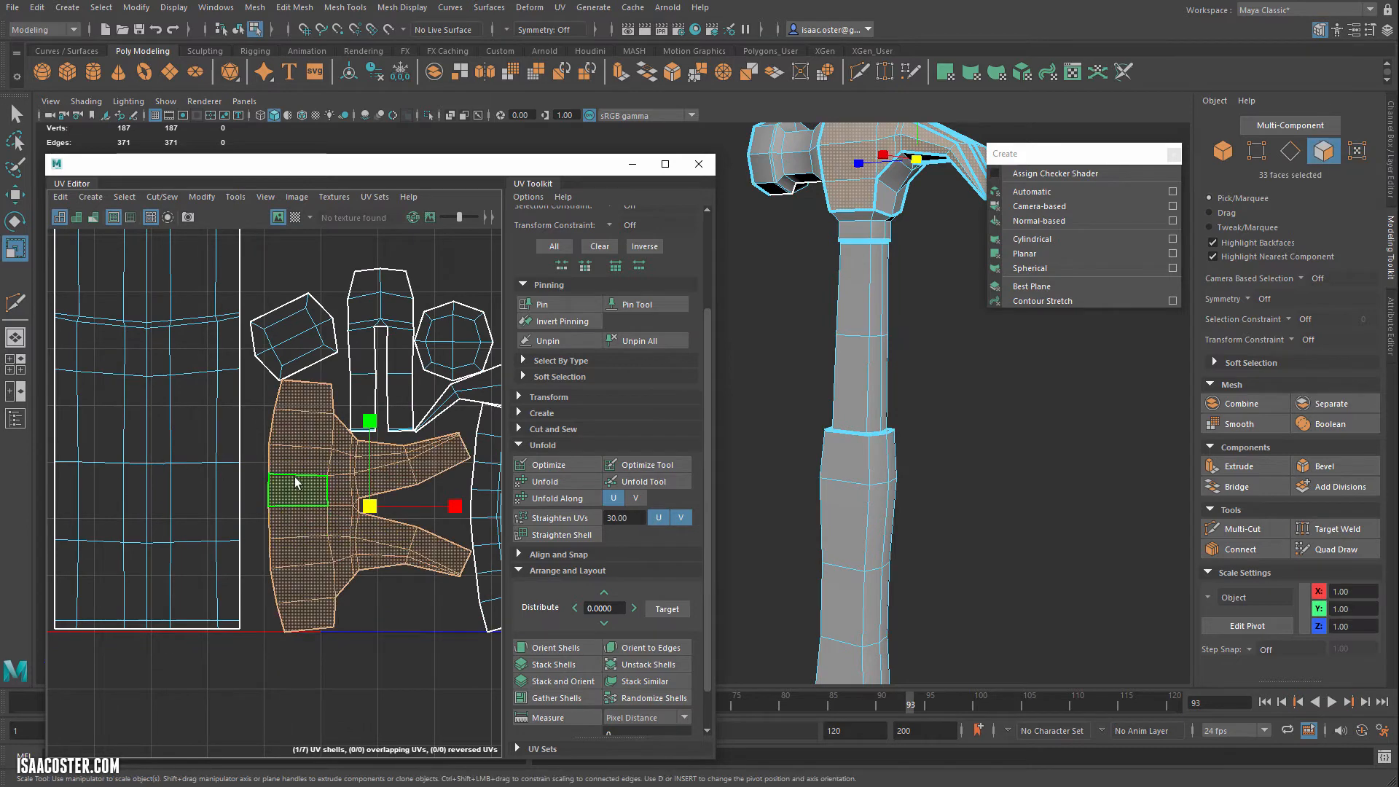
key(w)
drag(457, 506, 437, 506)
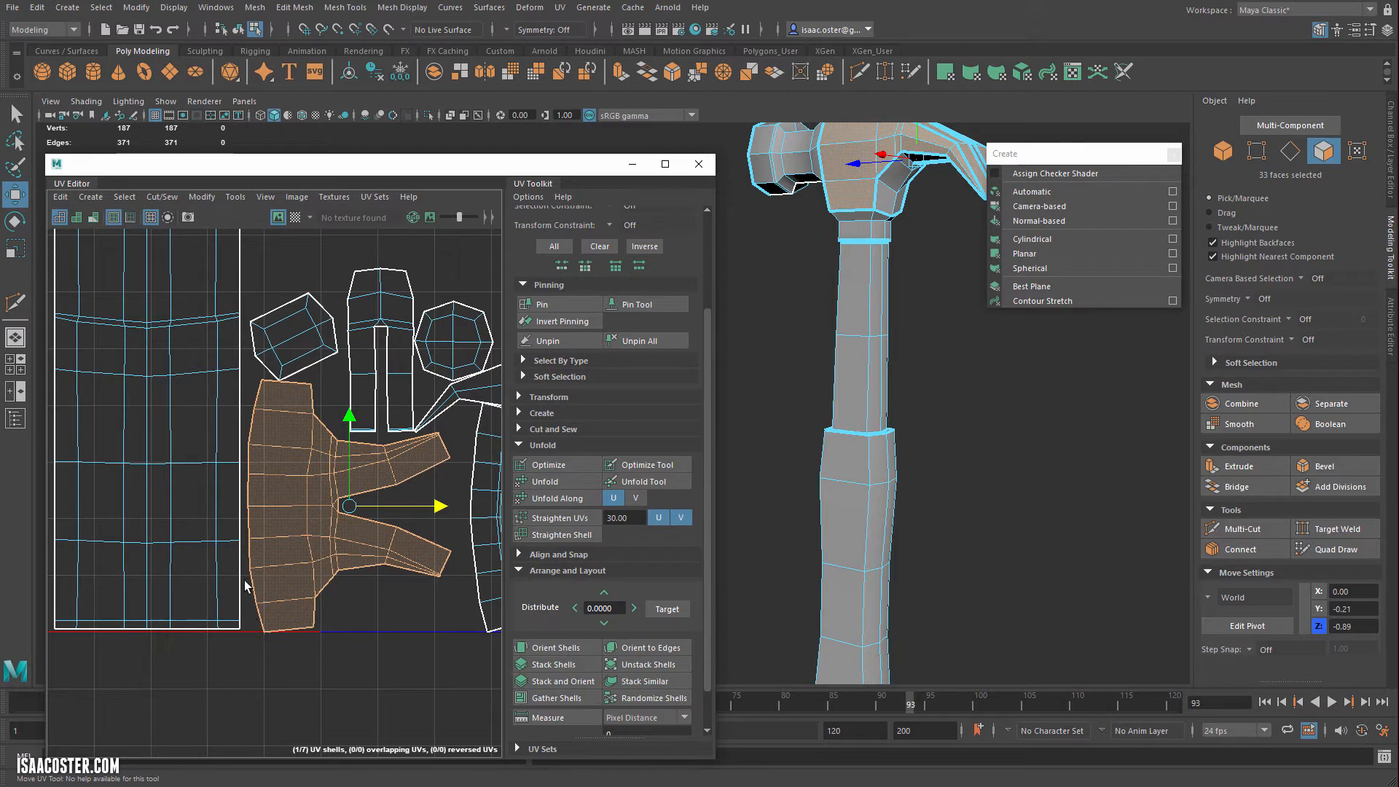
Move the forked hammer-head shell horizontally away from the handle shell, leaving a wider gap between them
right_drag(269, 492, 310, 497)
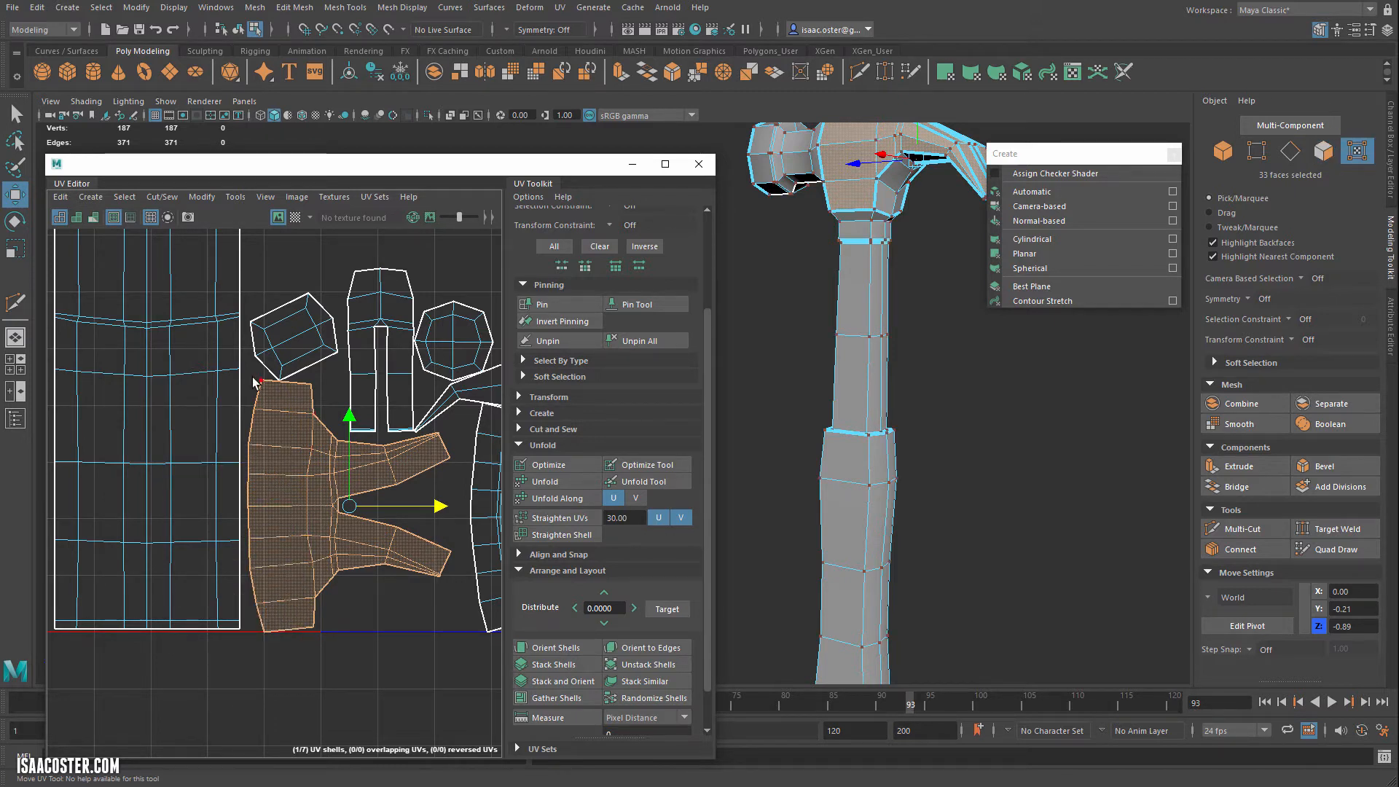
right_drag(265, 398, 265, 398)
drag(436, 508, 486, 508)
Straighten the forked hammer-head shell's outer border by selecting its column of UVs and scaling it flat horizontally
right_drag(291, 476, 258, 473)
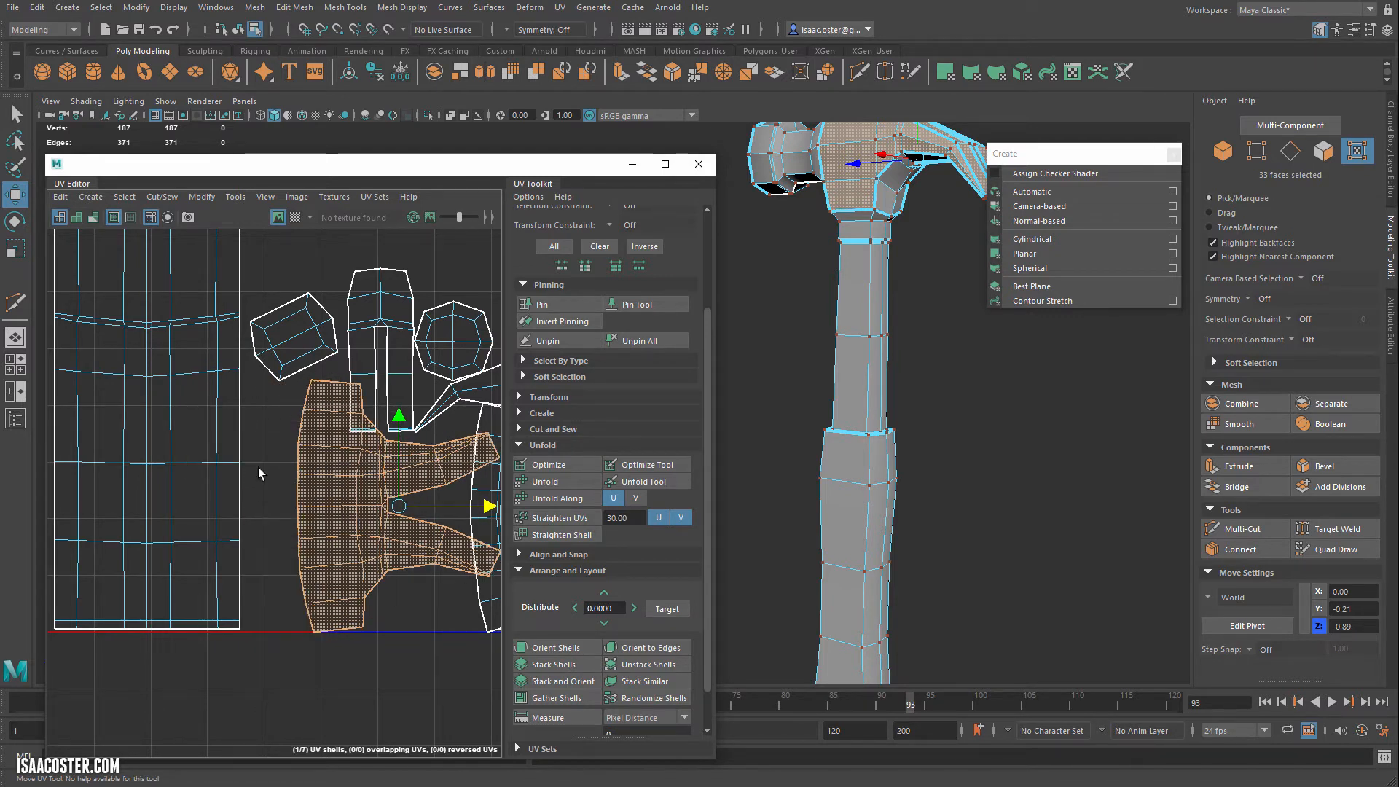
drag(328, 375, 294, 656)
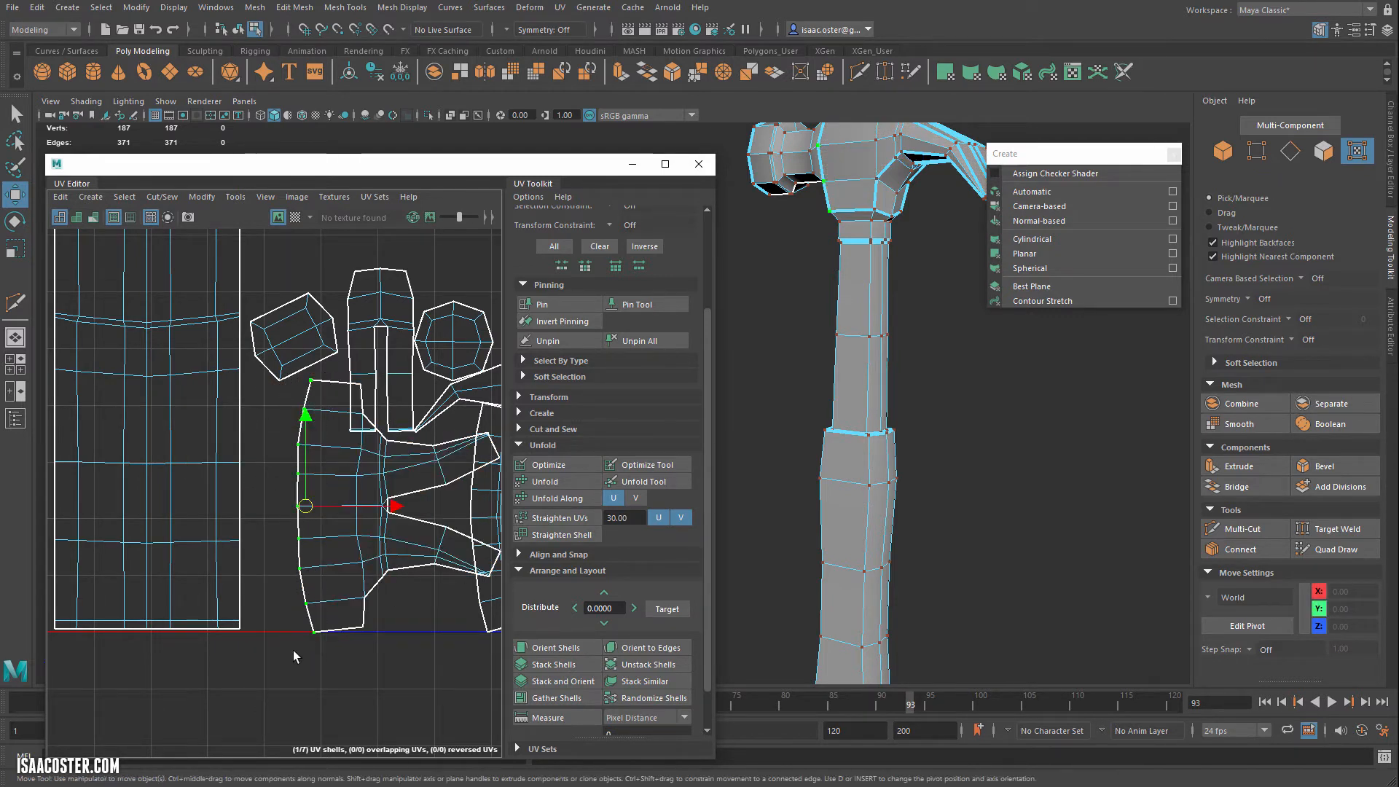
key(r)
Select all faces of the forked hammer-head shell and move it horizontally back beside the handle shell
right_drag(325, 487, 327, 526)
double_click(328, 524)
key(w)
drag(428, 504, 375, 505)
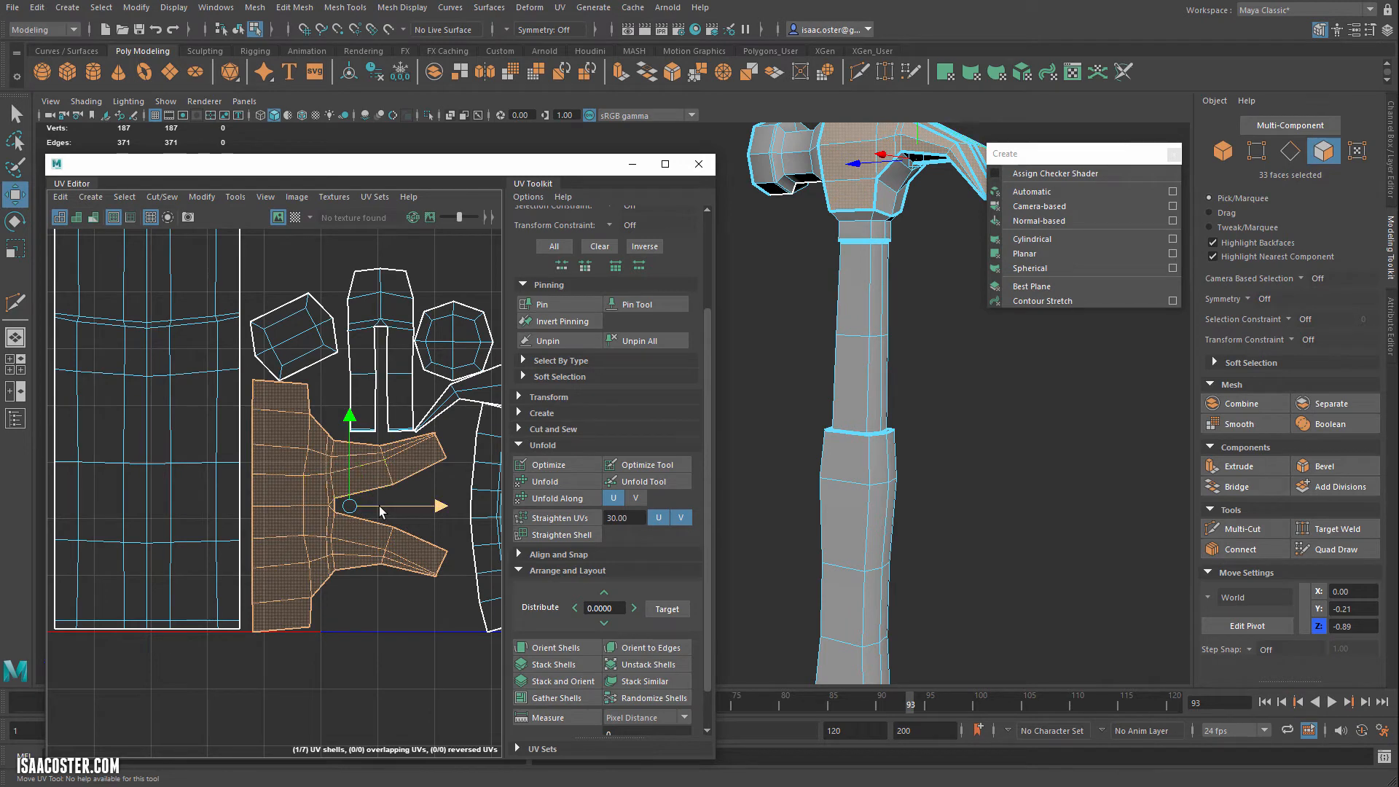
Select the tilted hexagonal end-cap shell and rotate it until its long edges are horizontal
double_click(312, 351)
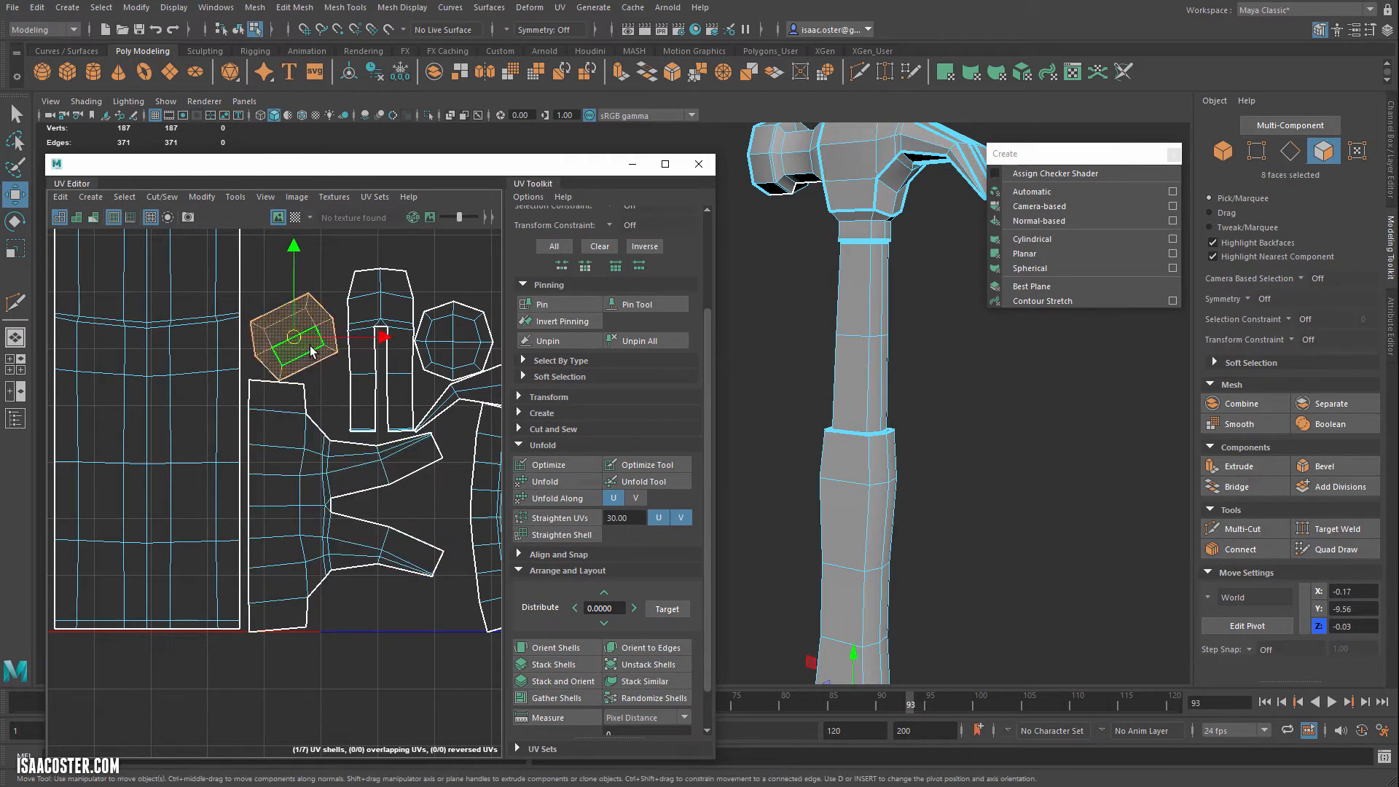
key(e)
drag(371, 343, 380, 367)
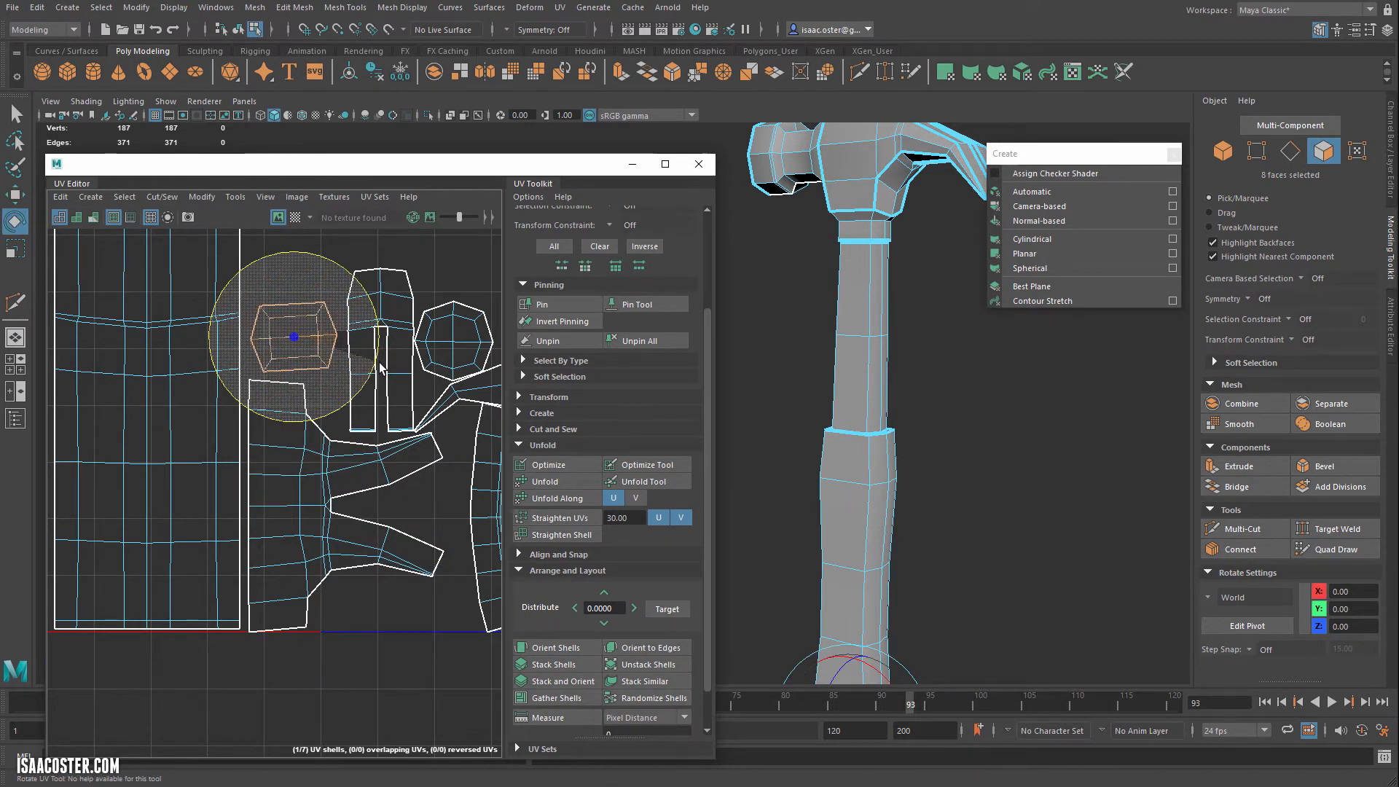
Select the border edge loop on the side of the wavy rectangular striking-head shell that faces the forked shell
double_click(398, 398)
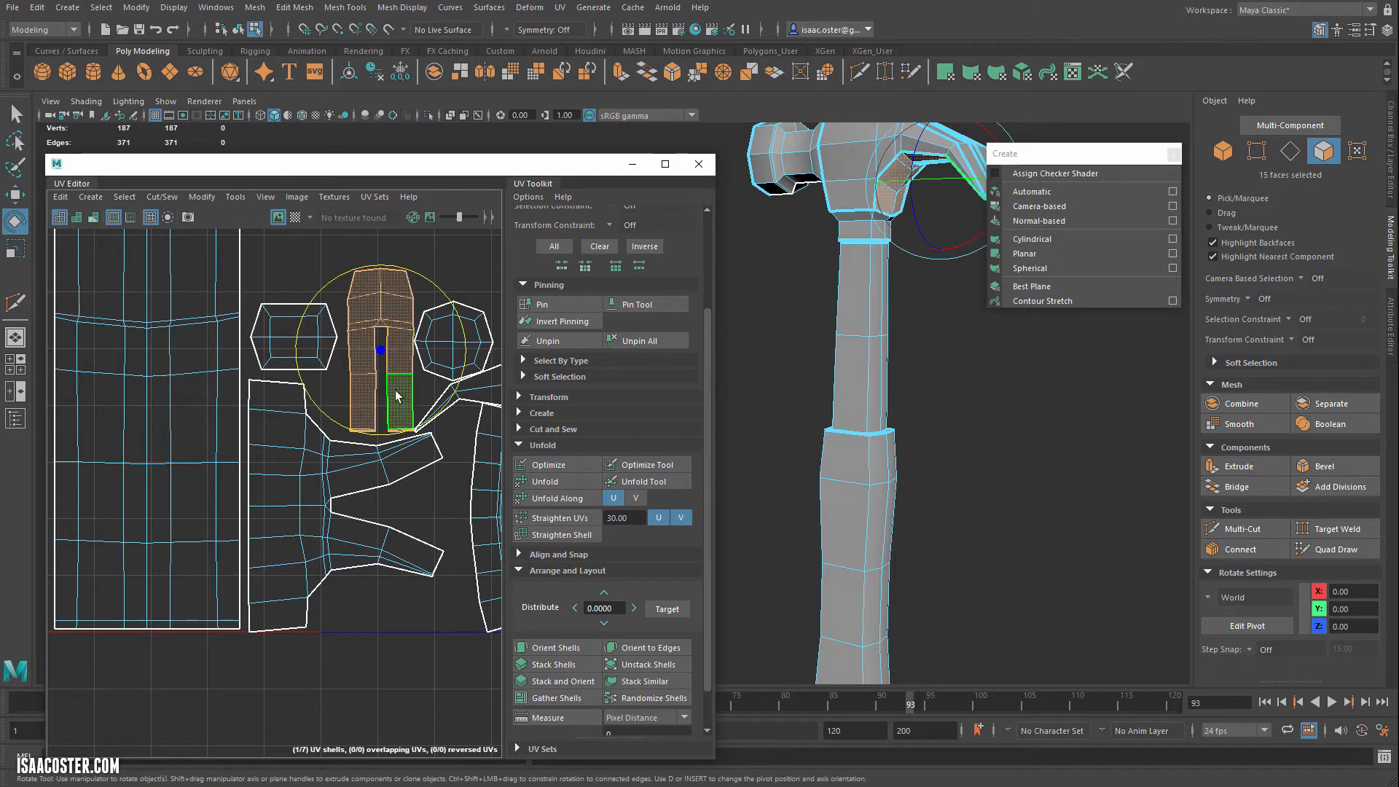
alt+right_drag(396, 394, 275, 467)
alt+middle_drag(275, 467, 119, 437)
click(336, 478)
double_click(279, 461)
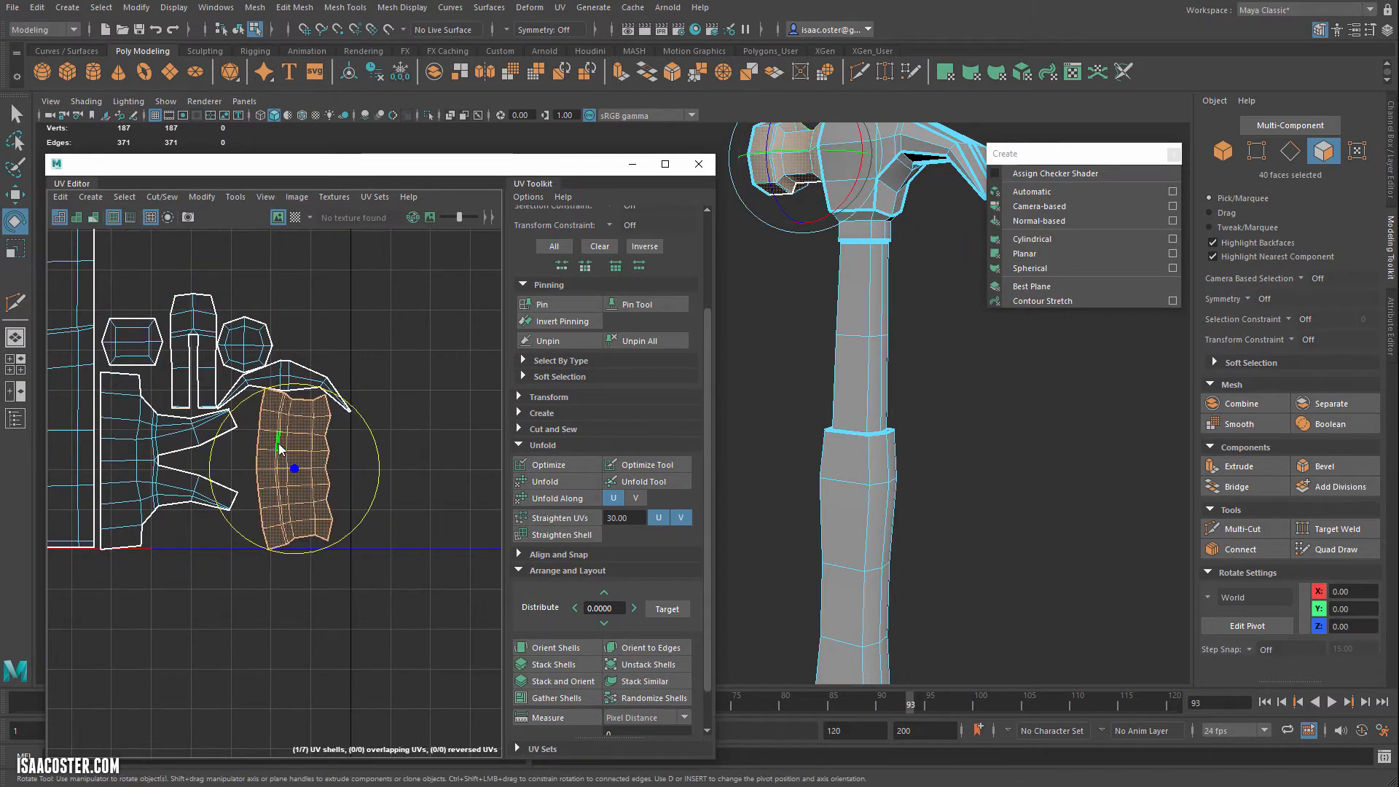
scroll(279, 435, up, 3)
right_drag(280, 409, 278, 371)
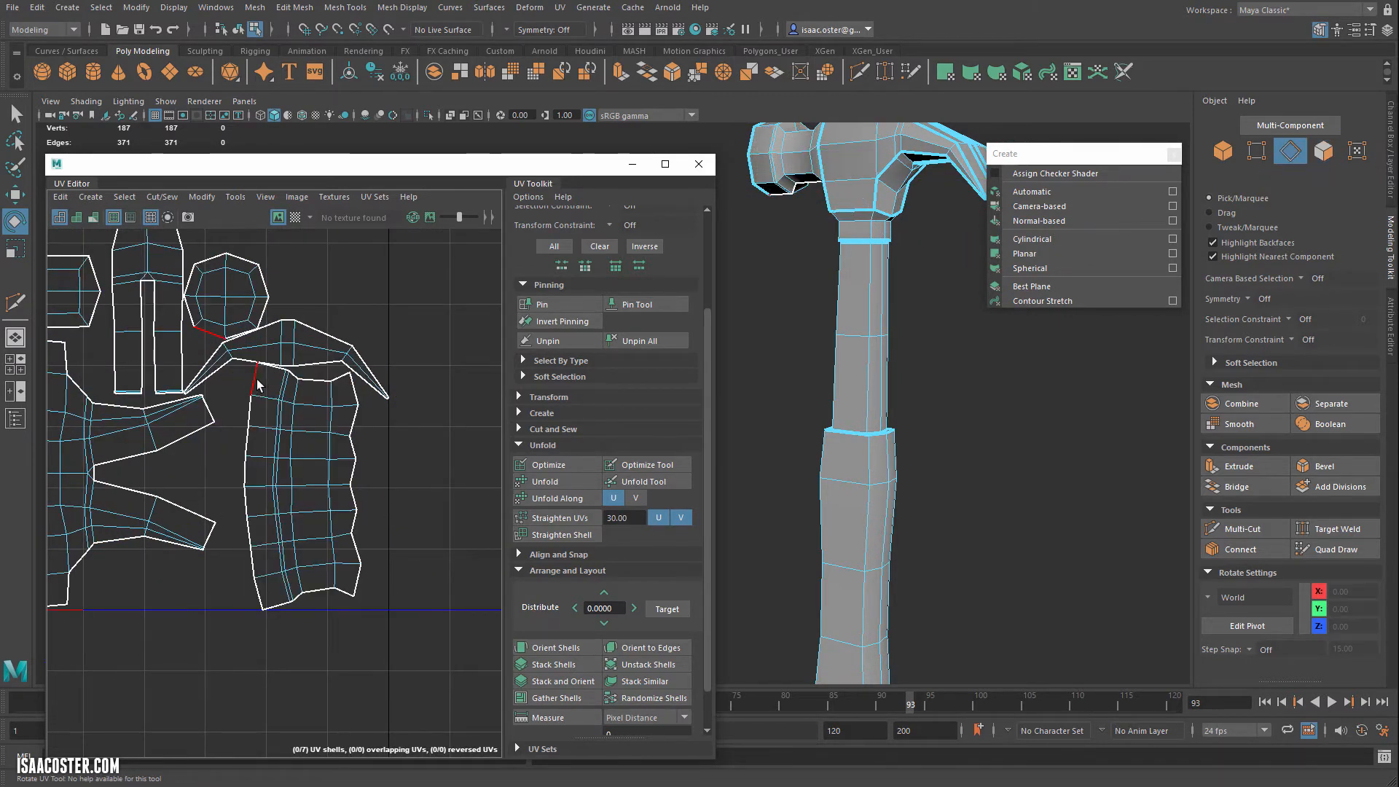
double_click(258, 381)
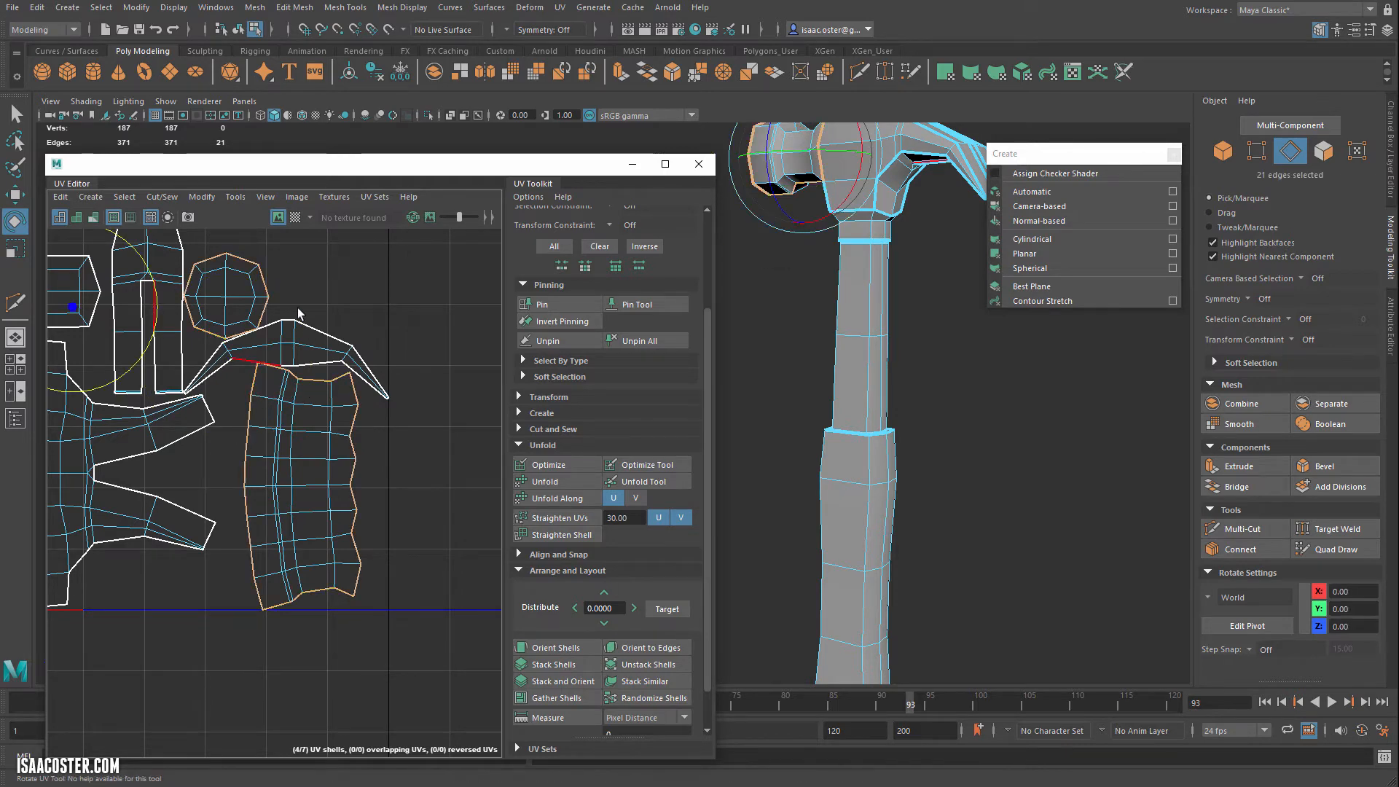
Convert the selected border edges to a UV selection
alt+middle_drag(343, 304, 402, 339)
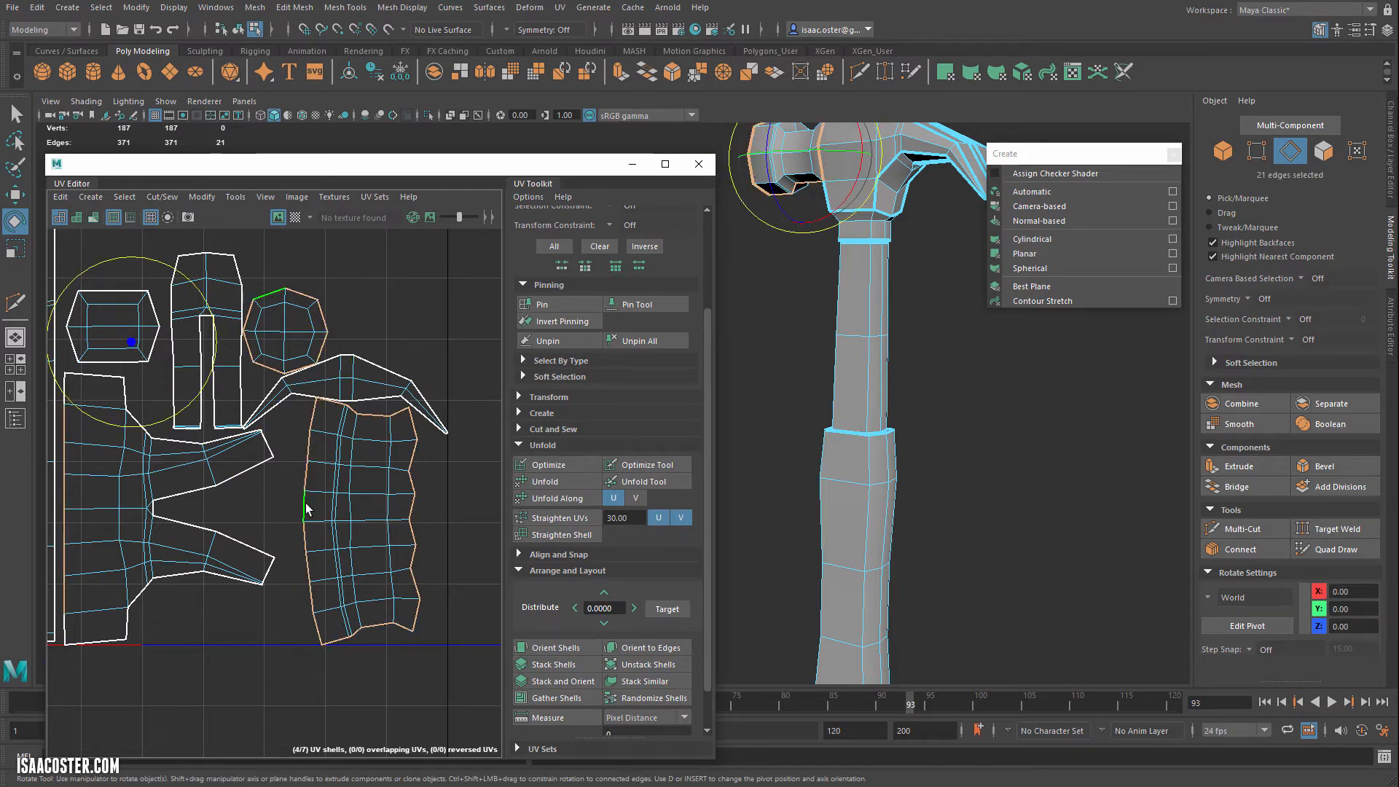
alt+middle_drag(326, 461, 394, 479)
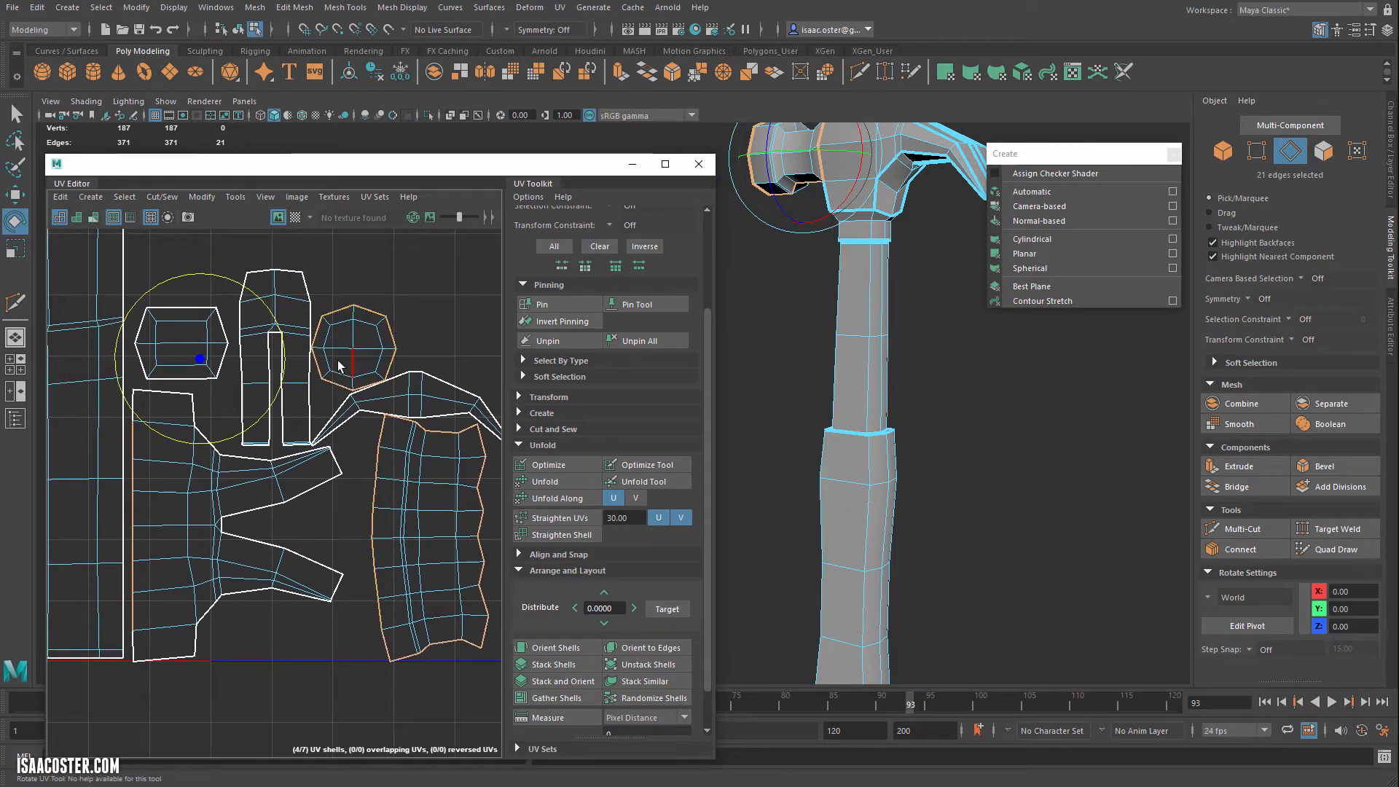
click(91, 197)
mouse_move(159, 475)
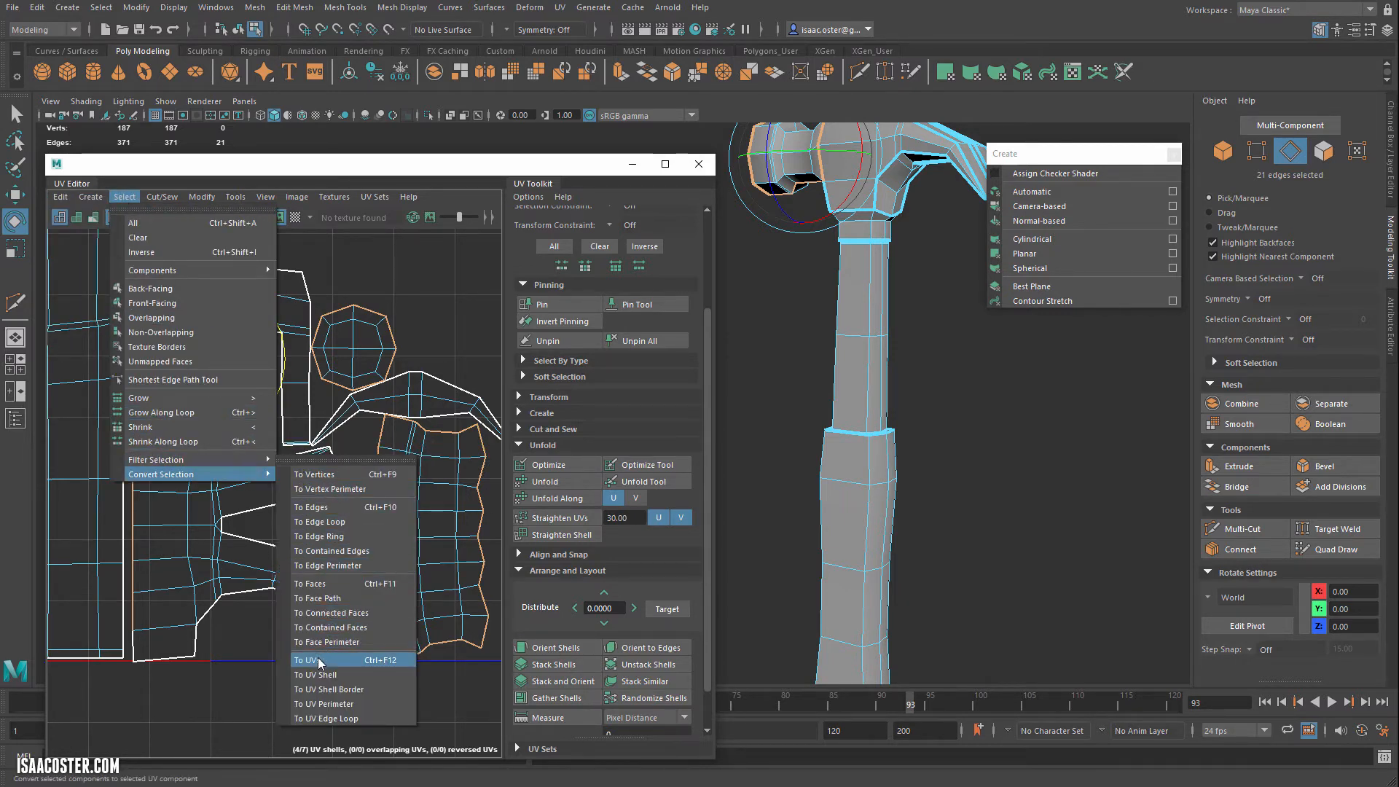
click(319, 661)
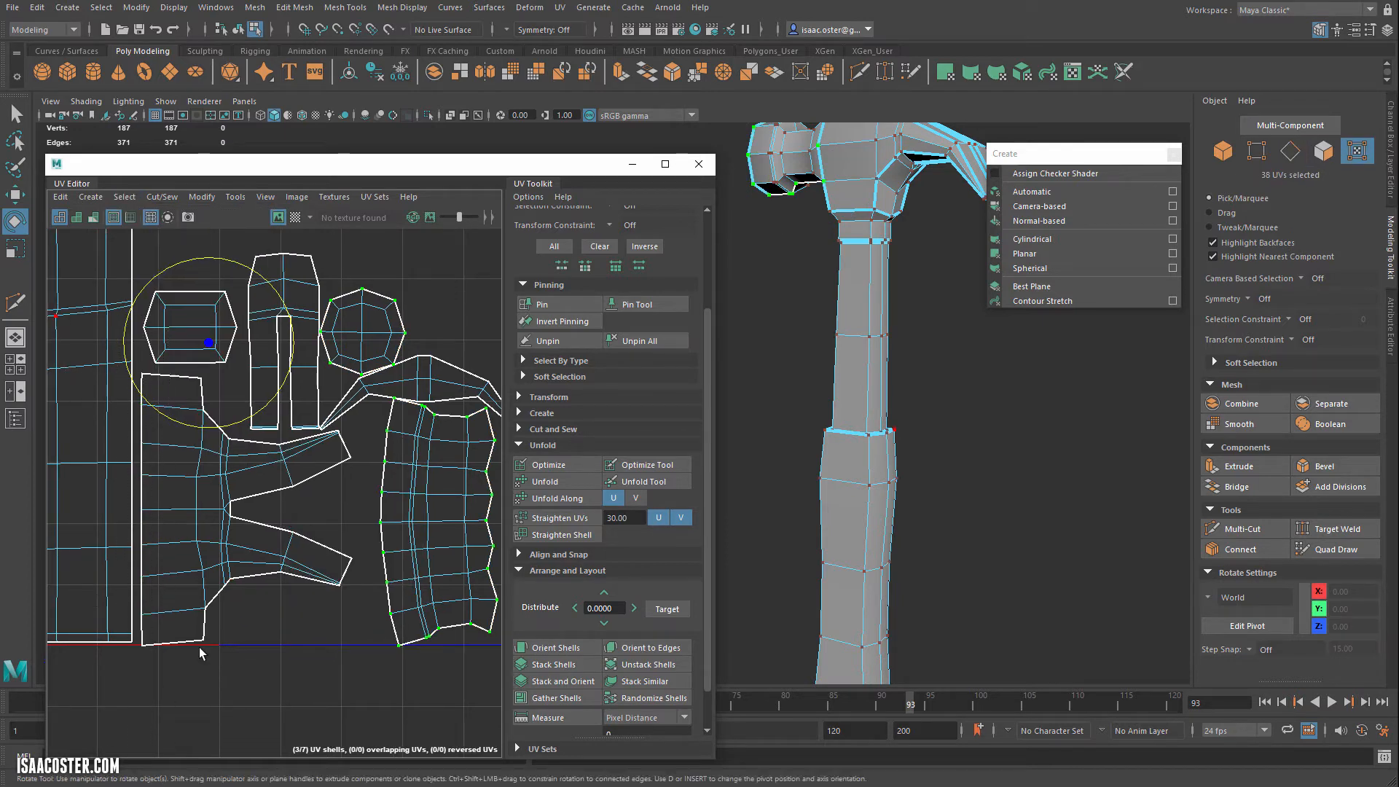
Deselect the extra UVs on the other shells and the wavy border, keeping only the striking-head shell's border column nearest the forked shell
alt+middle_drag(198, 485, 159, 534)
ctrl+drag(404, 269, 255, 409)
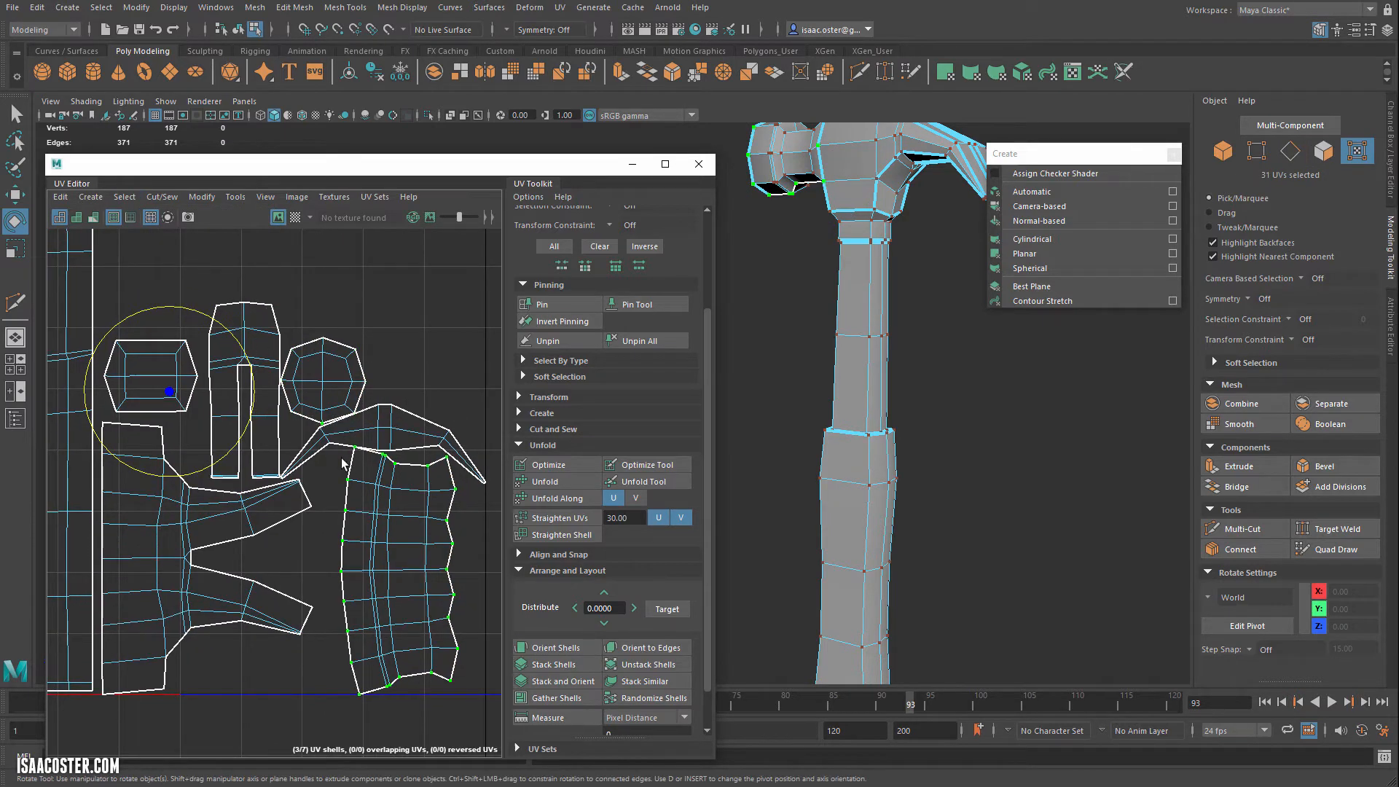
alt+middle_drag(342, 464, 280, 403)
ctrl+drag(464, 339, 315, 667)
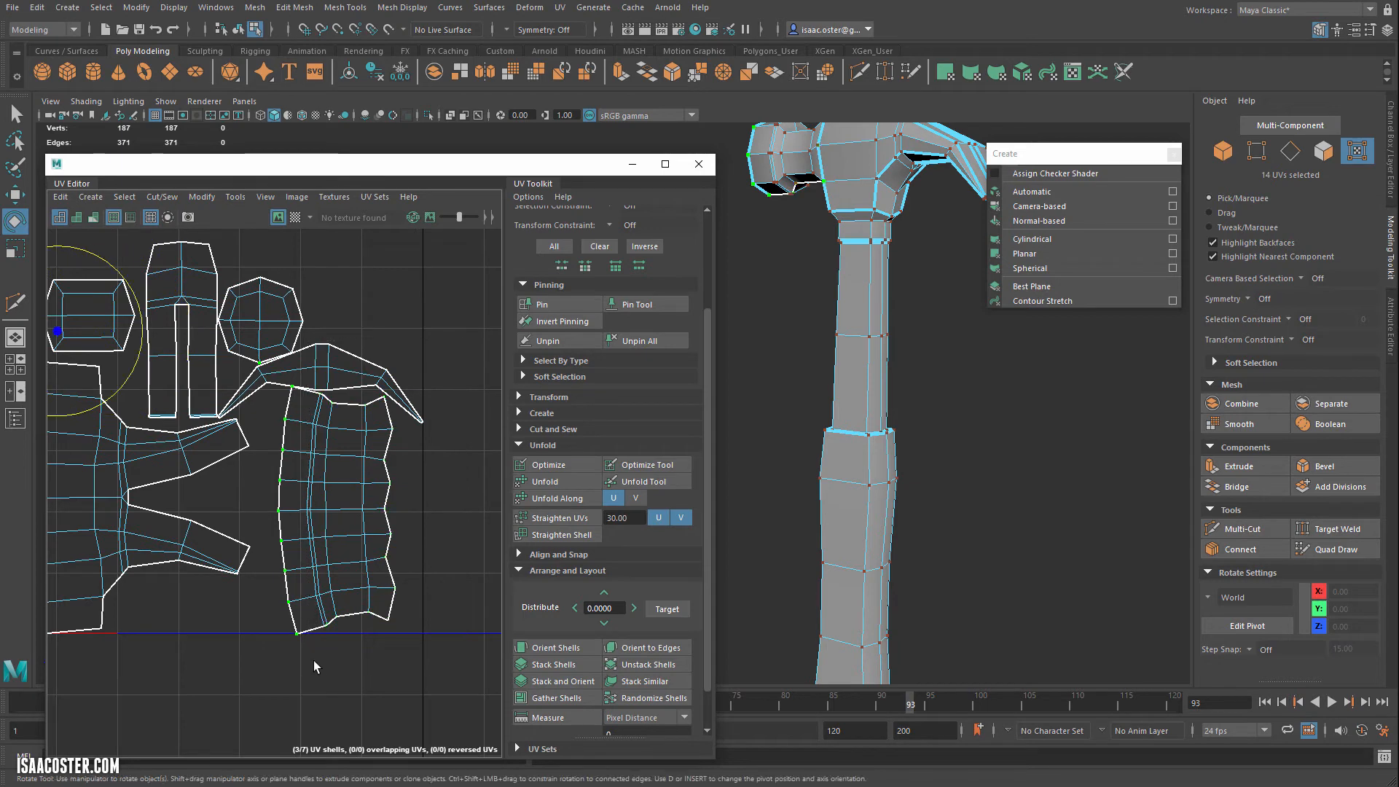
alt+middle_drag(281, 349, 294, 354)
ctrl+drag(293, 355, 242, 378)
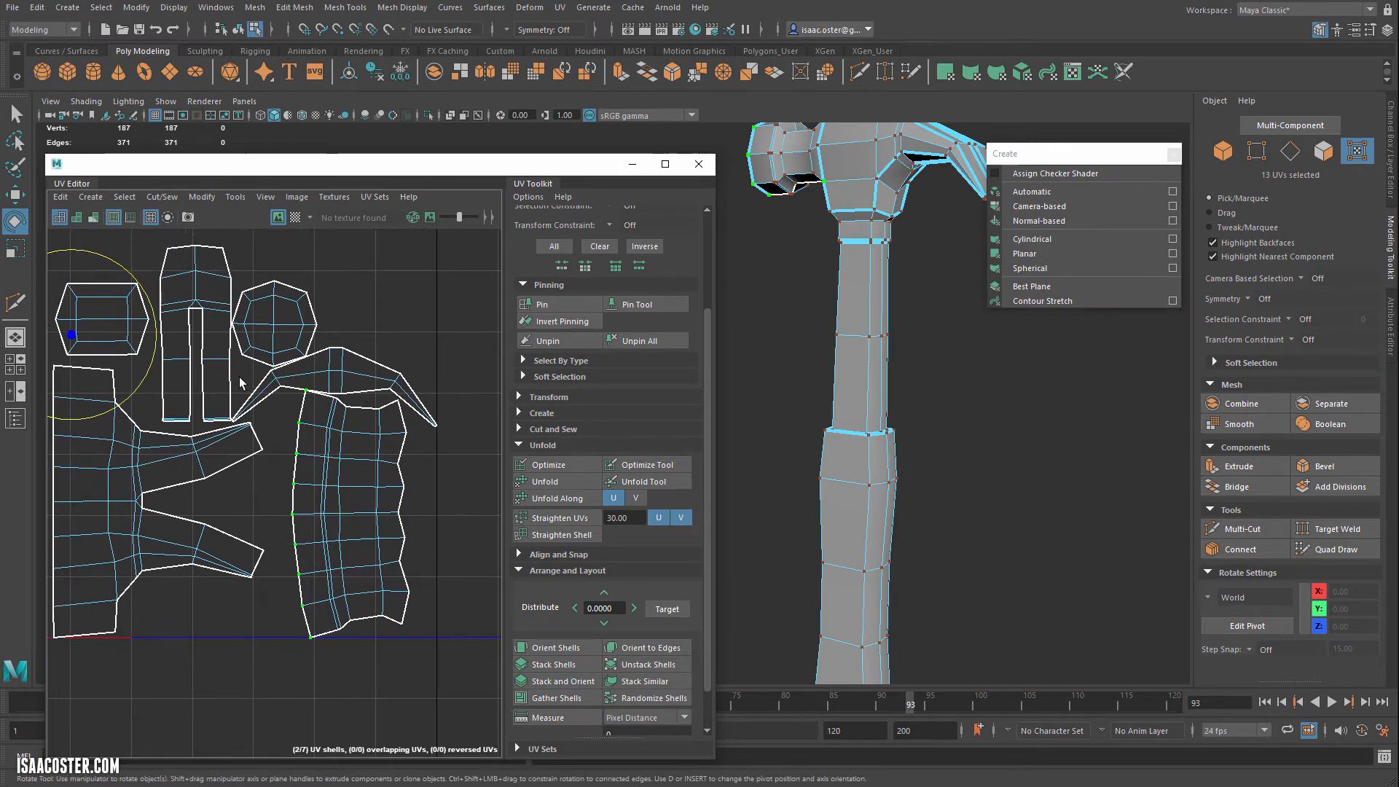
alt+middle_drag(242, 378, 411, 408)
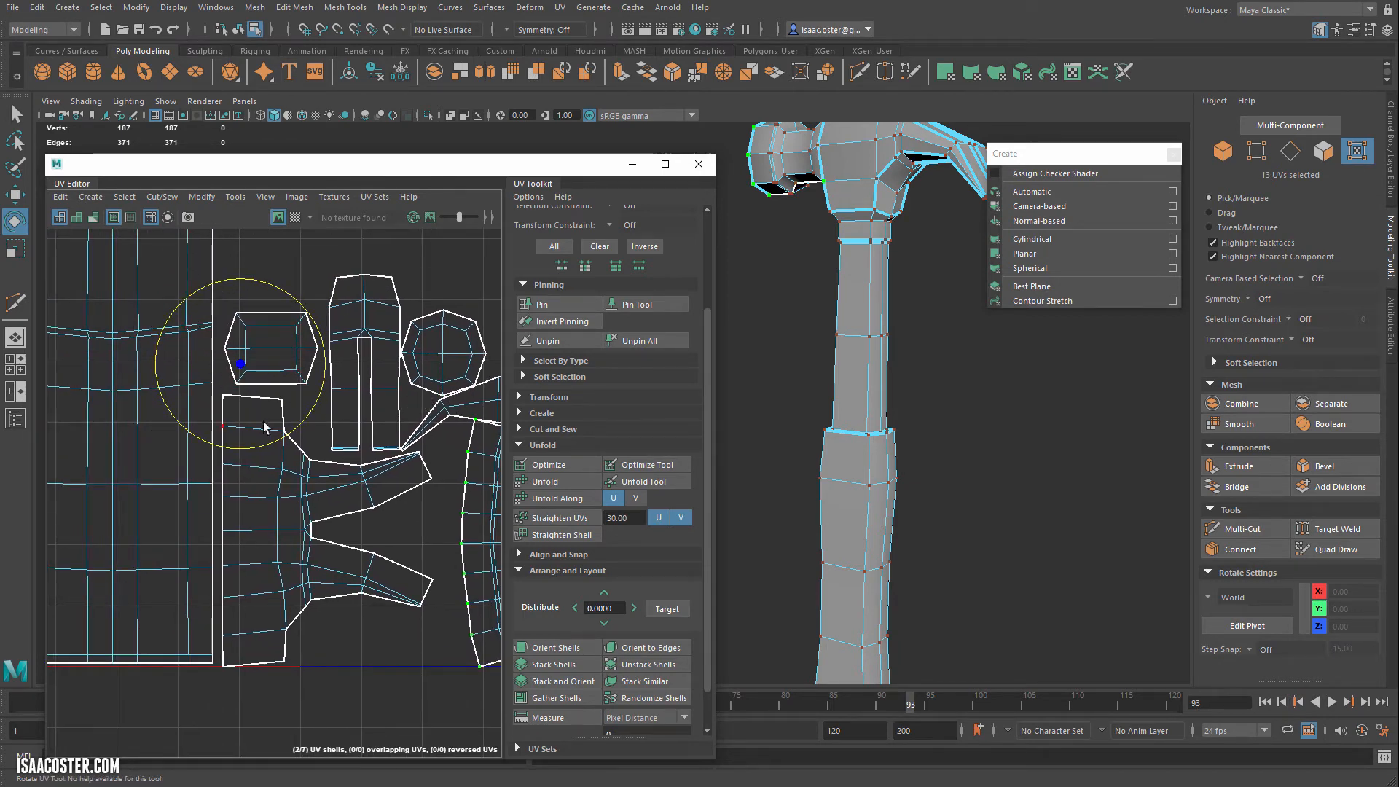
scroll(264, 422, down, 4)
alt+middle_drag(292, 281, 313, 337)
ctrl+drag(302, 281, 136, 330)
Scale the striking-head shell's selected border column flat horizontally and pin those UVs
scroll(311, 474, up, 5)
key(r)
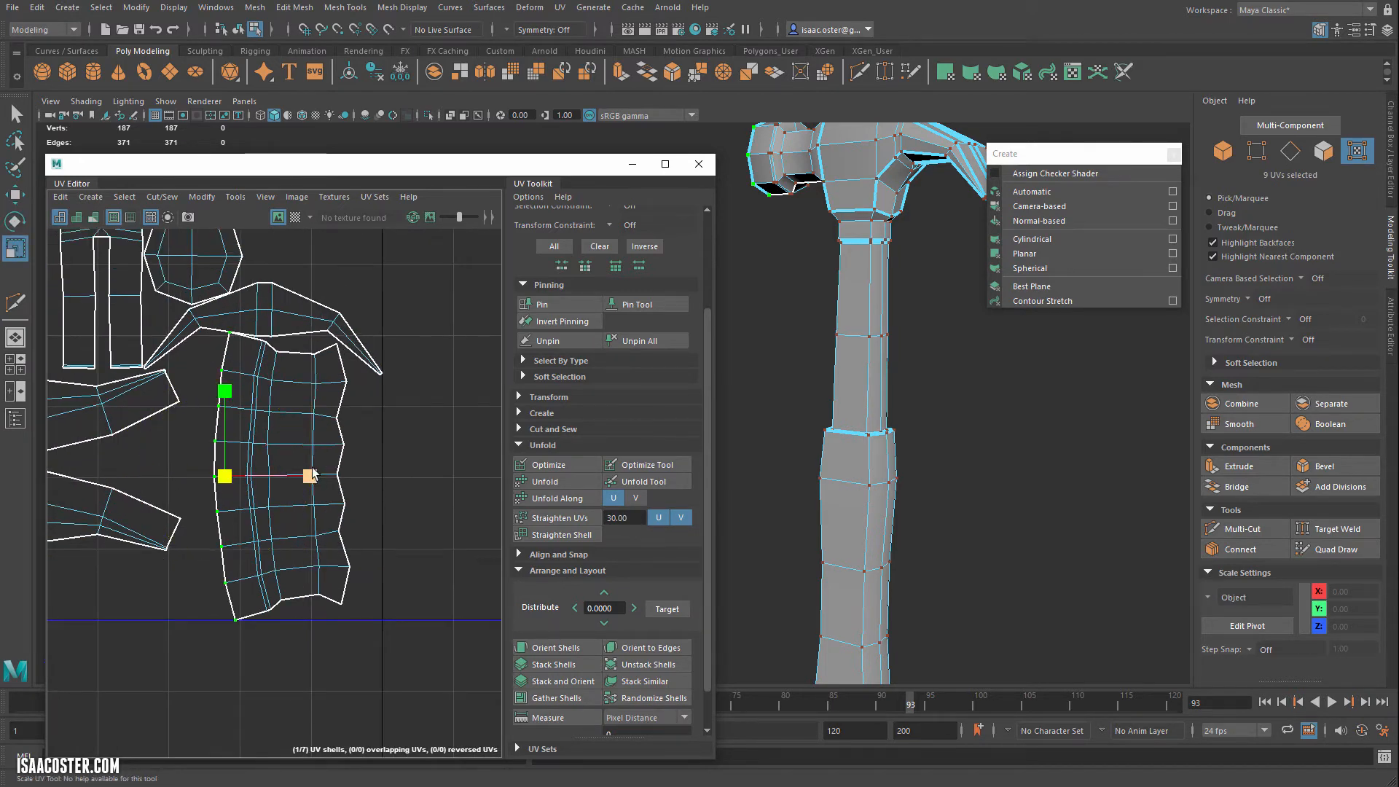
drag(311, 475, 228, 492)
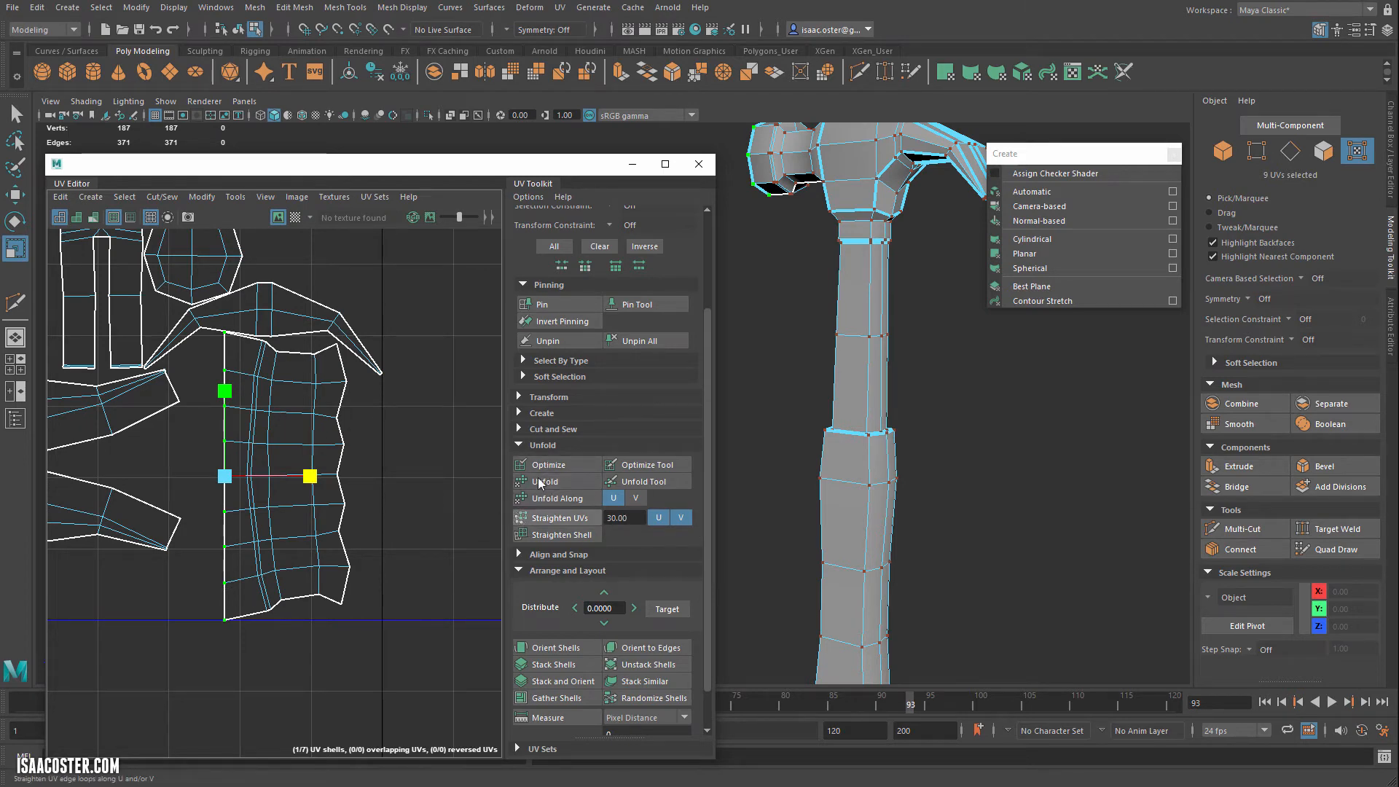
click(558, 305)
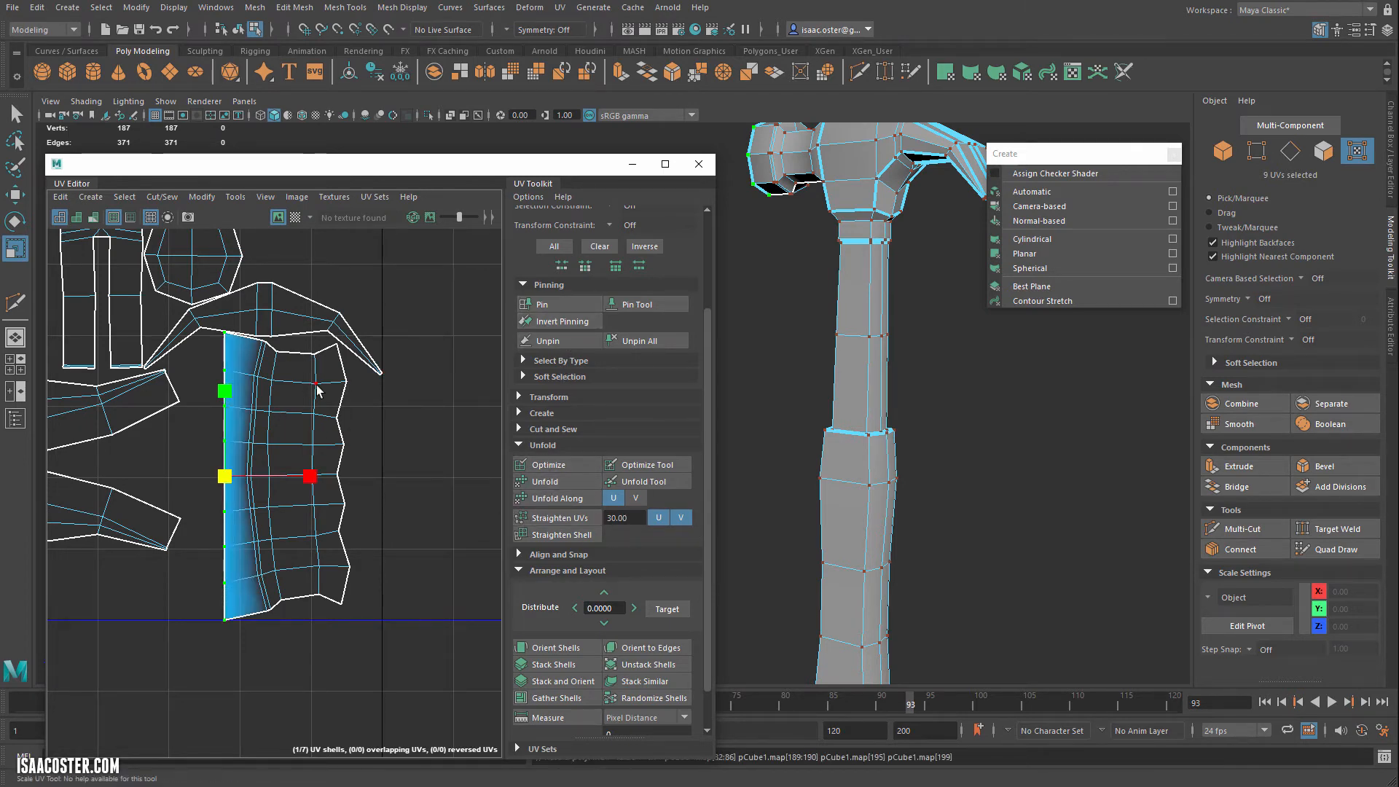
Unfold the whole striking-head shell around its pinned border, optimize it, and clear the selection
double_click(324, 422)
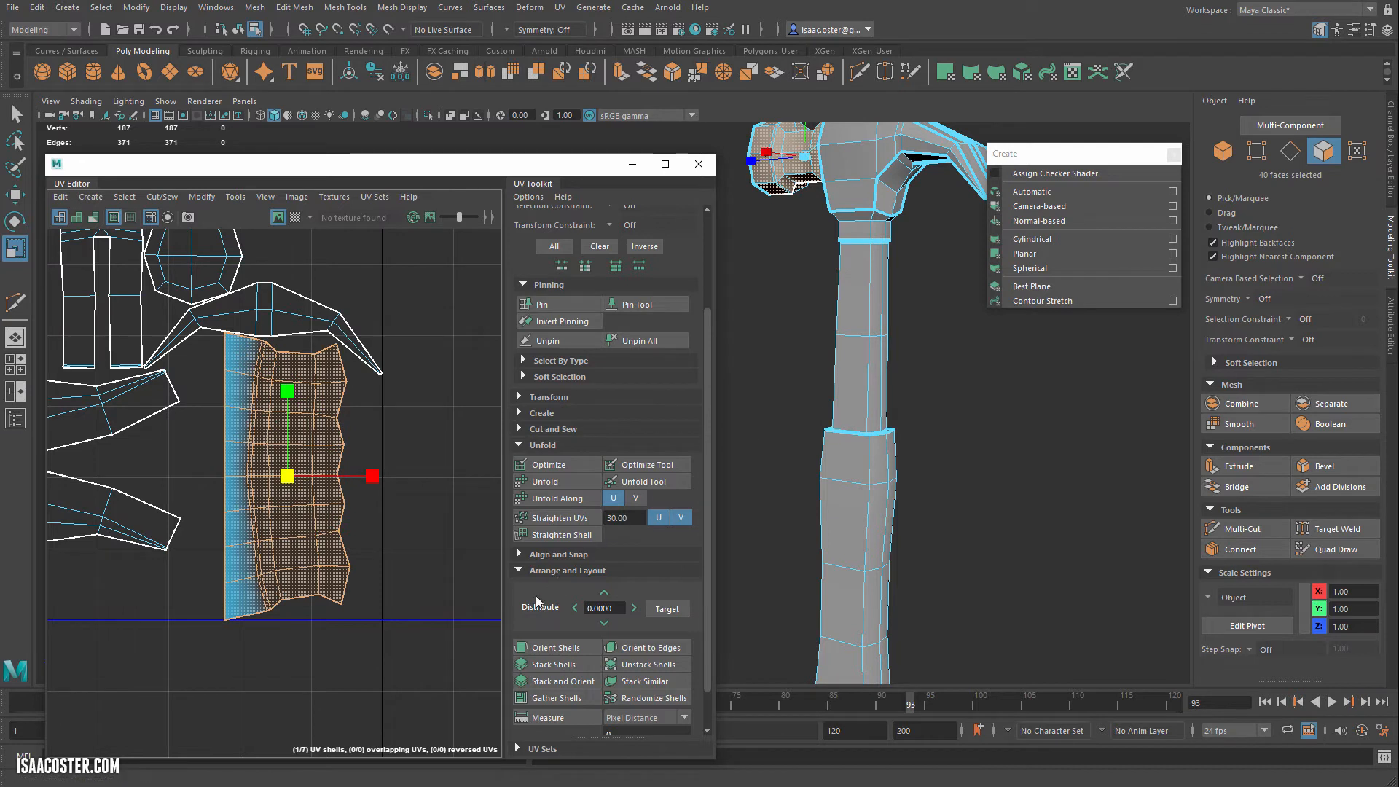
click(557, 481)
click(413, 439)
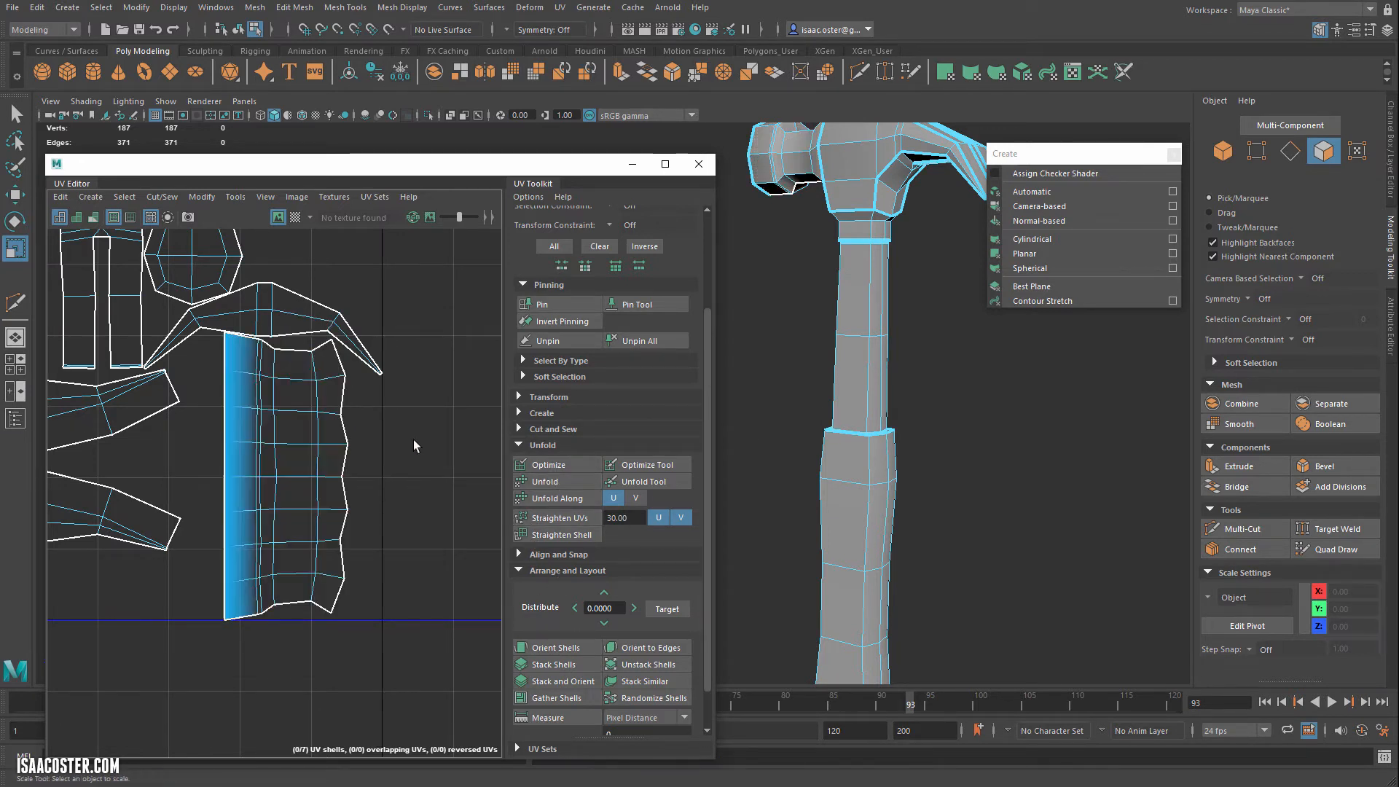
double_click(298, 421)
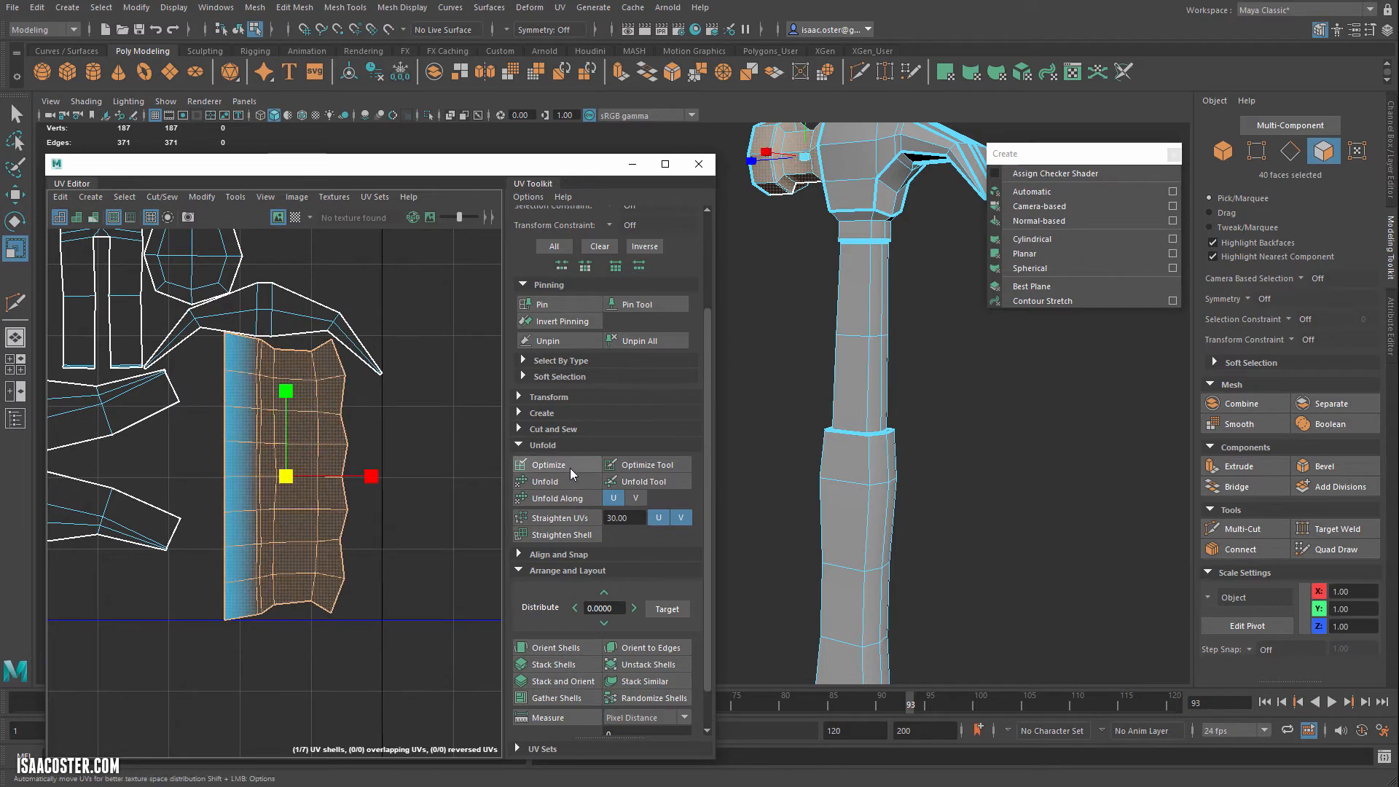
click(527, 465)
click(405, 461)
scroll(404, 471, down, 3)
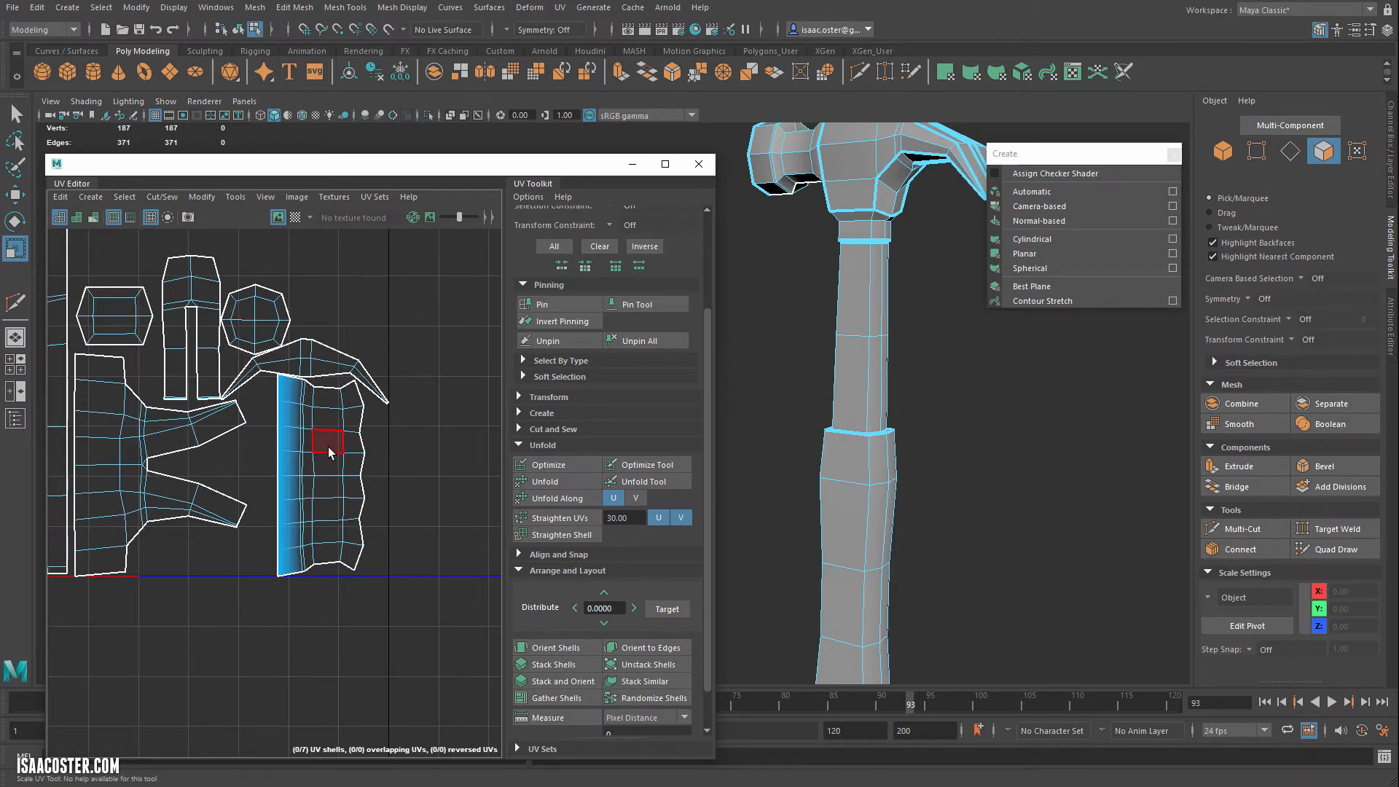
Select the striking-head shell's interior edge loop closest to the pinned border and scale it flat horizontally
key(F10)
double_click(301, 428)
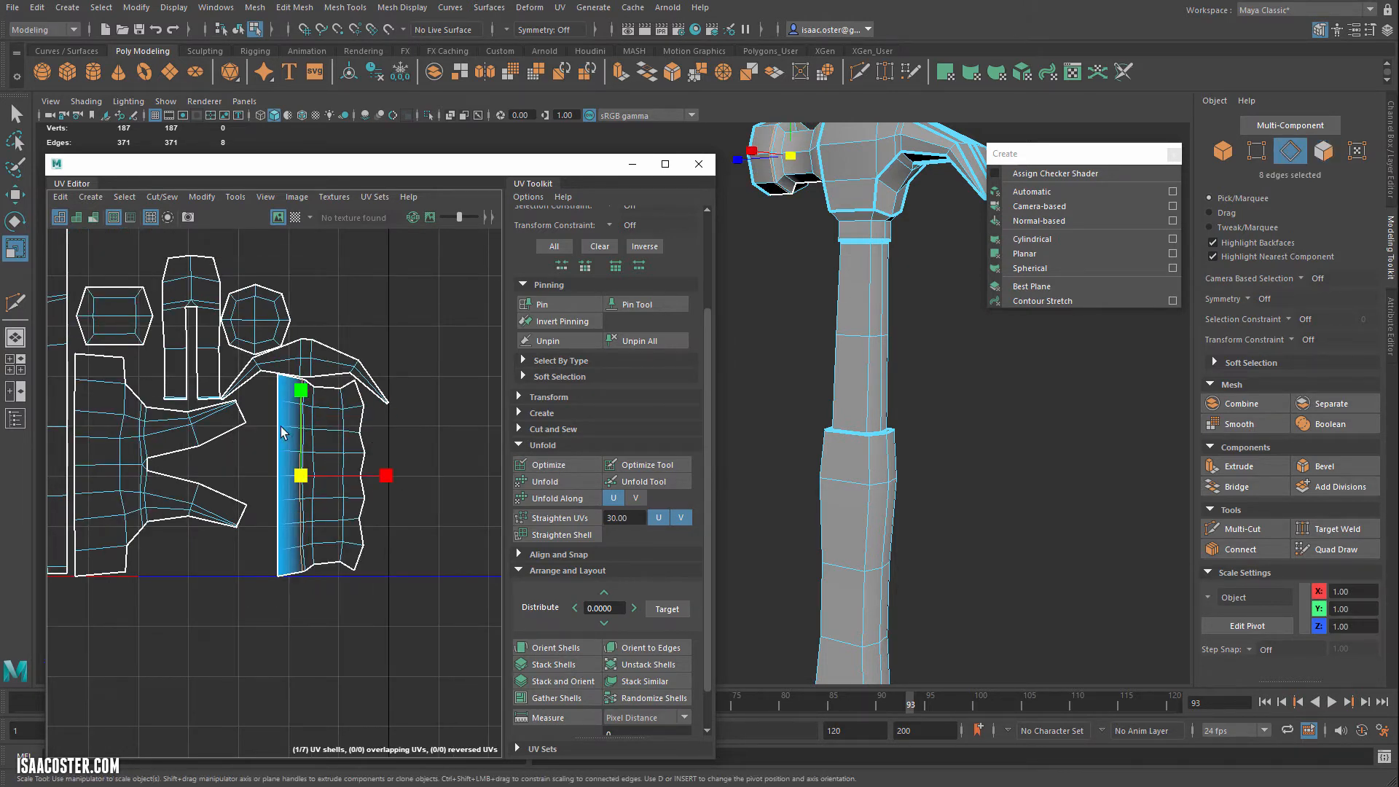
scroll(301, 475, up, 2)
alt+middle_drag(263, 393, 411, 528)
scroll(404, 541, down, 4)
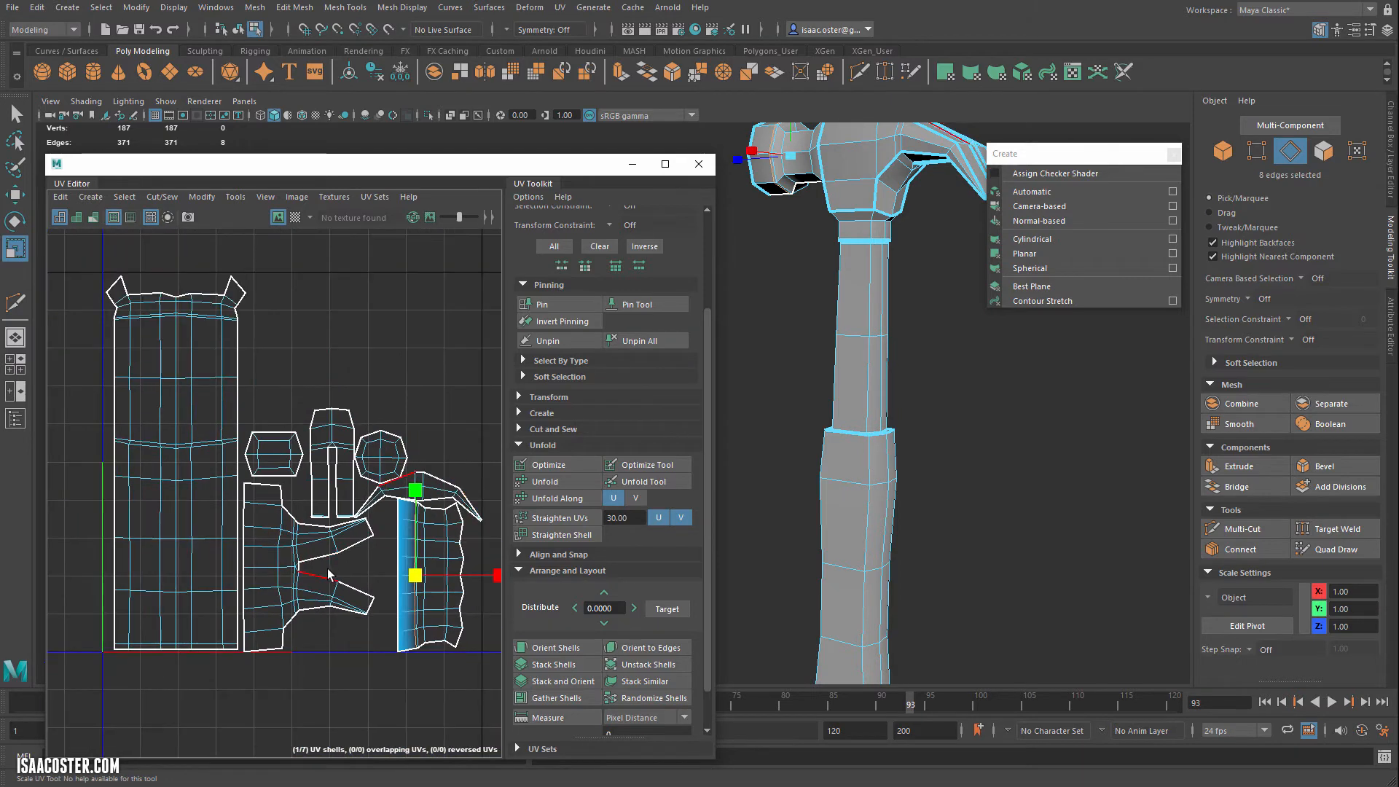
scroll(350, 577, up, 4)
alt+middle_drag(358, 580, 313, 522)
alt+middle_drag(421, 506, 312, 471)
scroll(313, 478, up, 2)
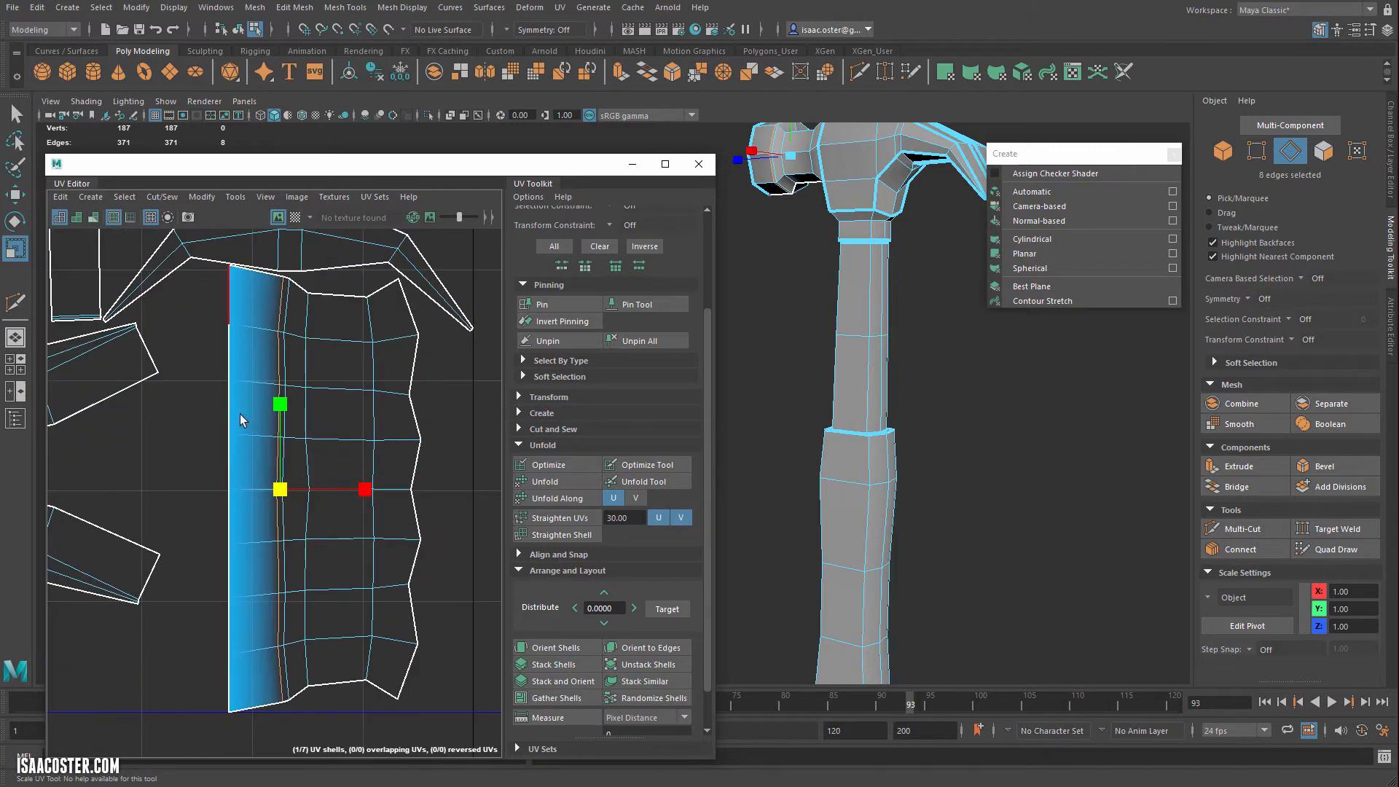
drag(275, 497, 275, 497)
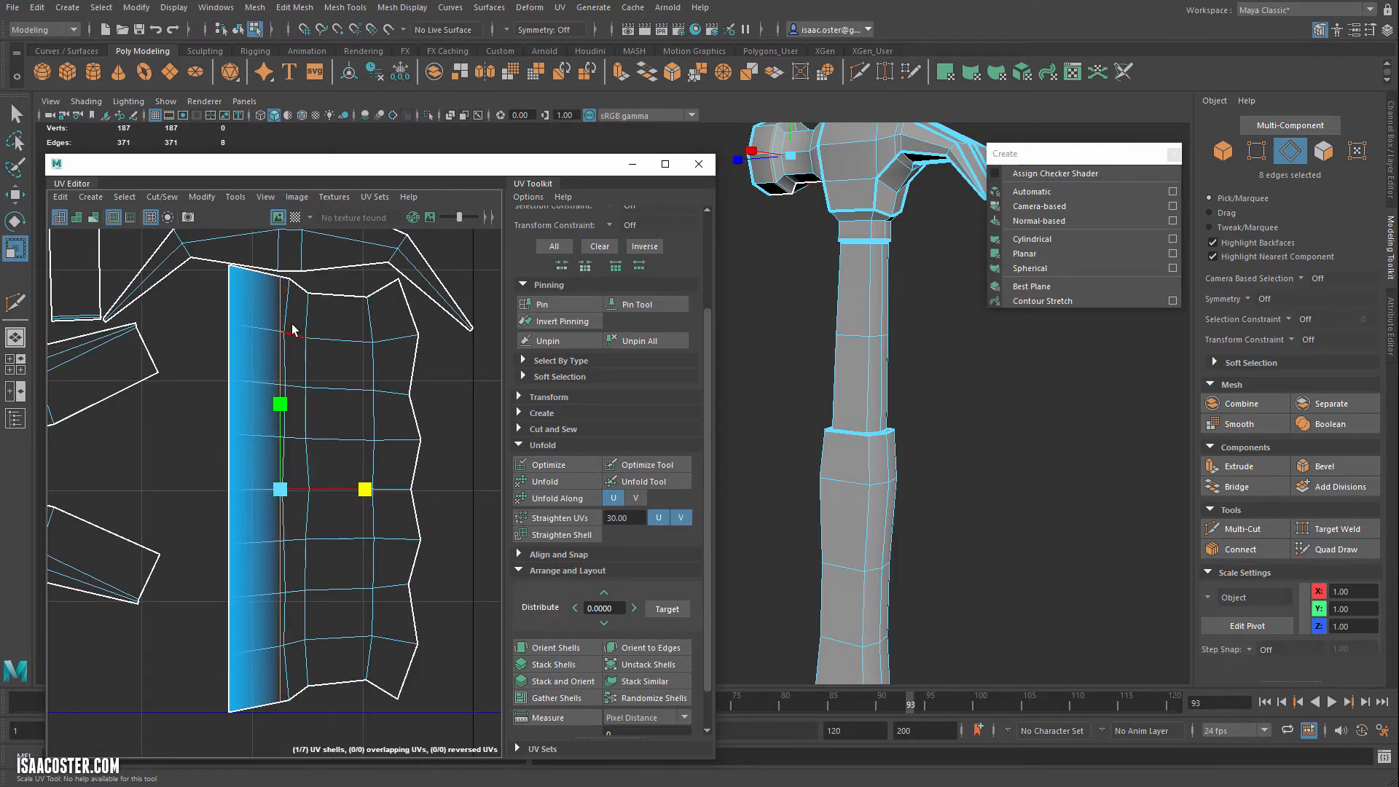
Scale the striking-head shell's second interior edge loop flat horizontally and select the loop beside its wavy border
double_click(288, 318)
drag(373, 490, 269, 481)
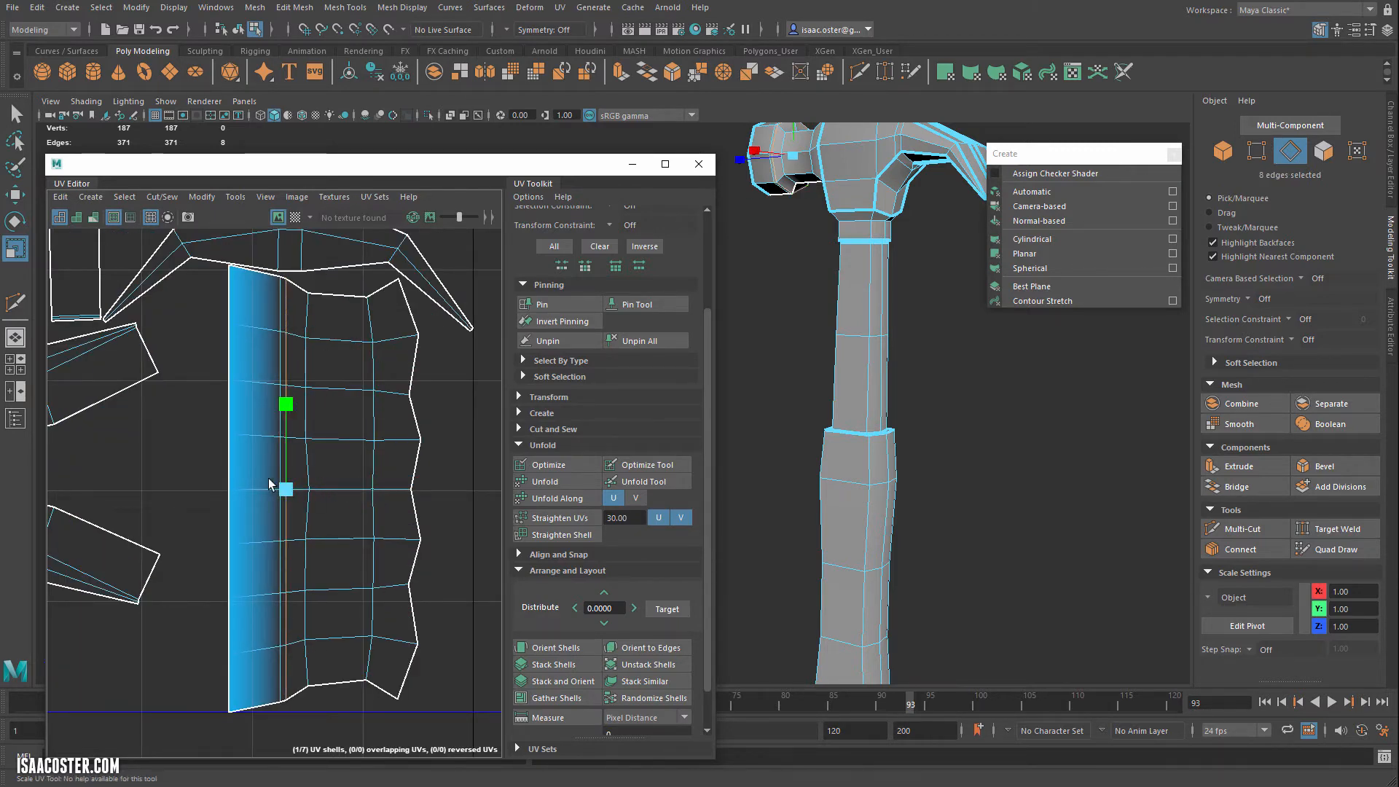
double_click(368, 371)
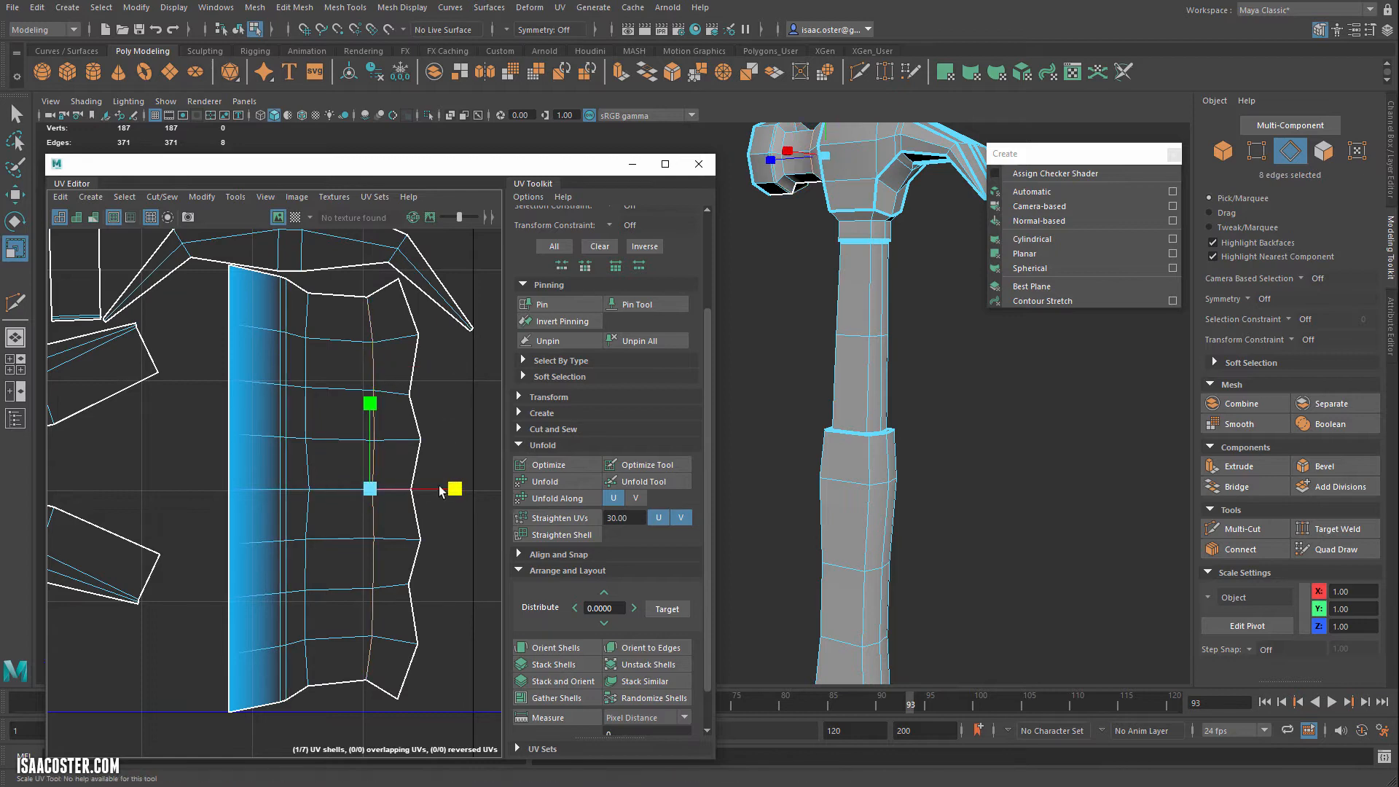
scroll(368, 491, down, 3)
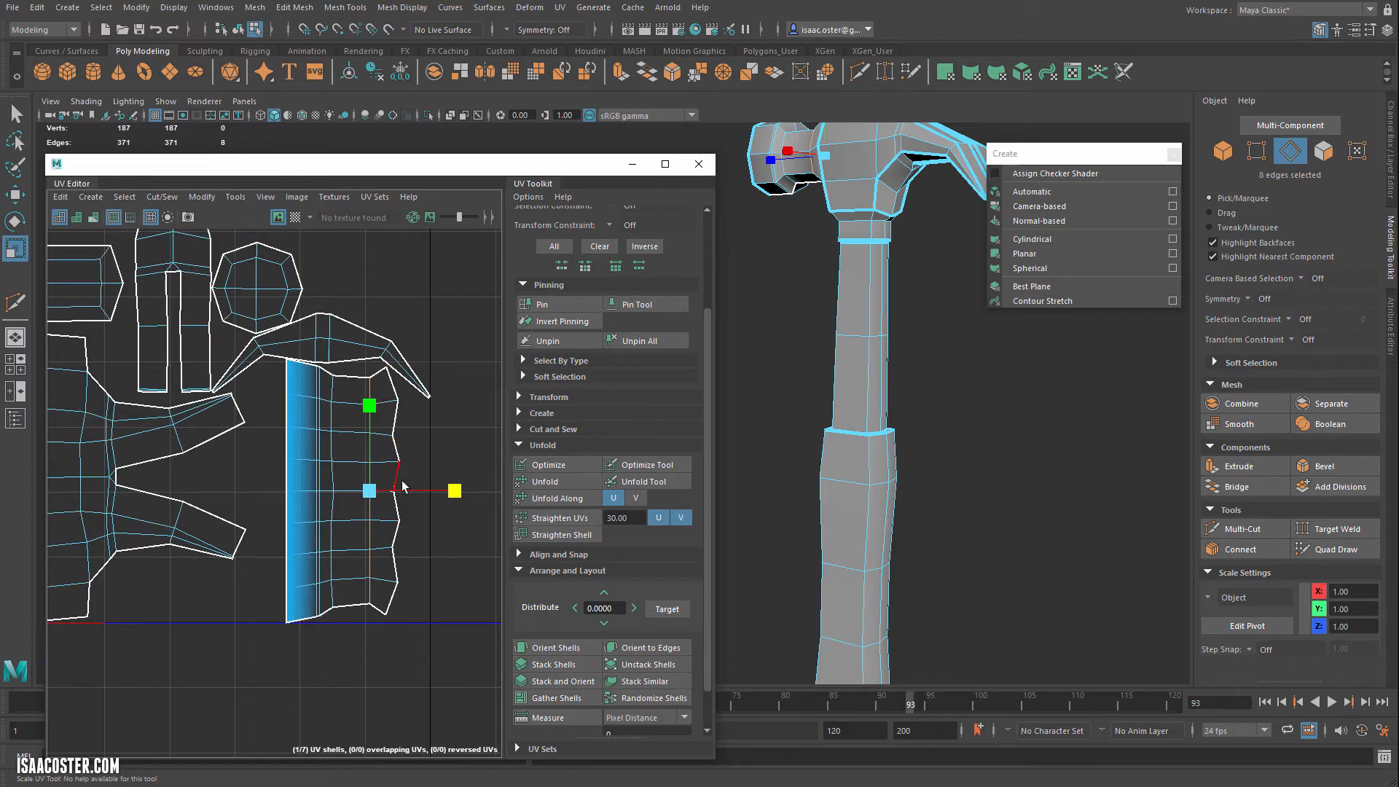
alt+middle_drag(412, 555, 360, 571)
scroll(362, 567, down, 1)
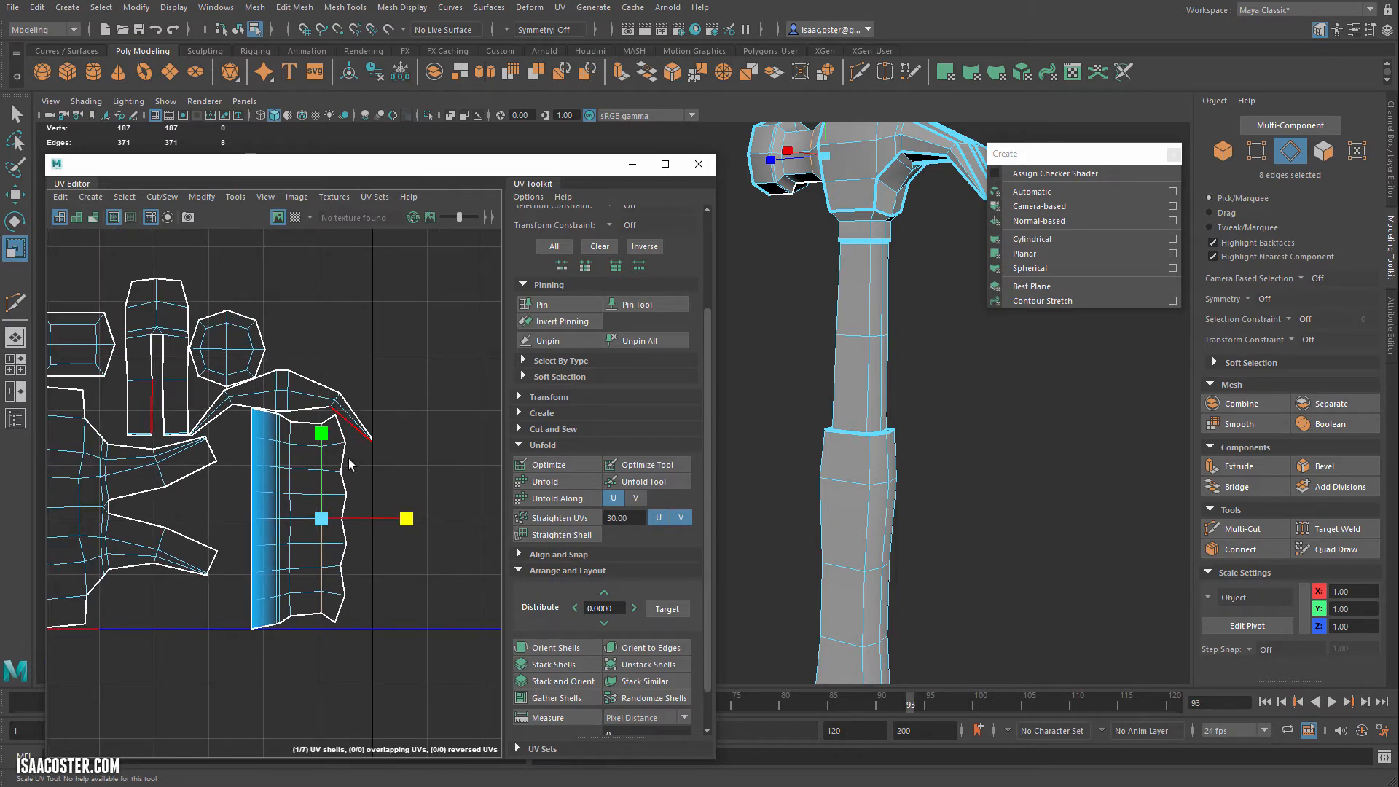
alt+middle_drag(348, 447, 447, 484)
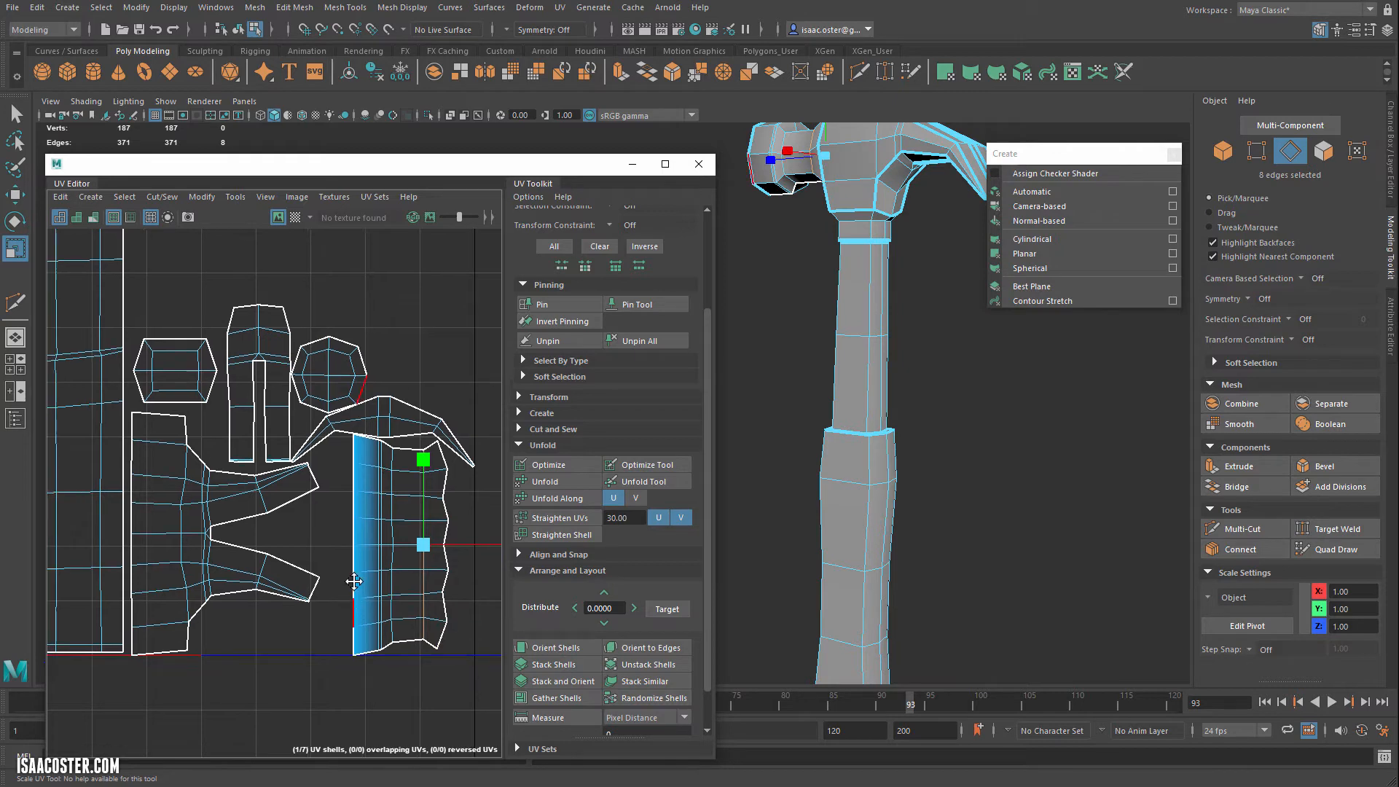
mouse_move(354, 595)
alt+middle_down()
mouse_move(511, 685)
mouse_move(436, 656)
mouse_move(372, 666)
mouse_move(360, 600)
mouse_move(358, 621)
alt+middle_up()
Select all faces of the arched claw shell and rotate it slightly so its two tips are level
scroll(358, 620, down, 3)
scroll(377, 484, up, 9)
alt+middle_drag(377, 483, 277, 393)
scroll(277, 394, down, 1)
right_drag(297, 413, 294, 449)
click(292, 448)
double_click(291, 448)
scroll(292, 448, down, 2)
key(e)
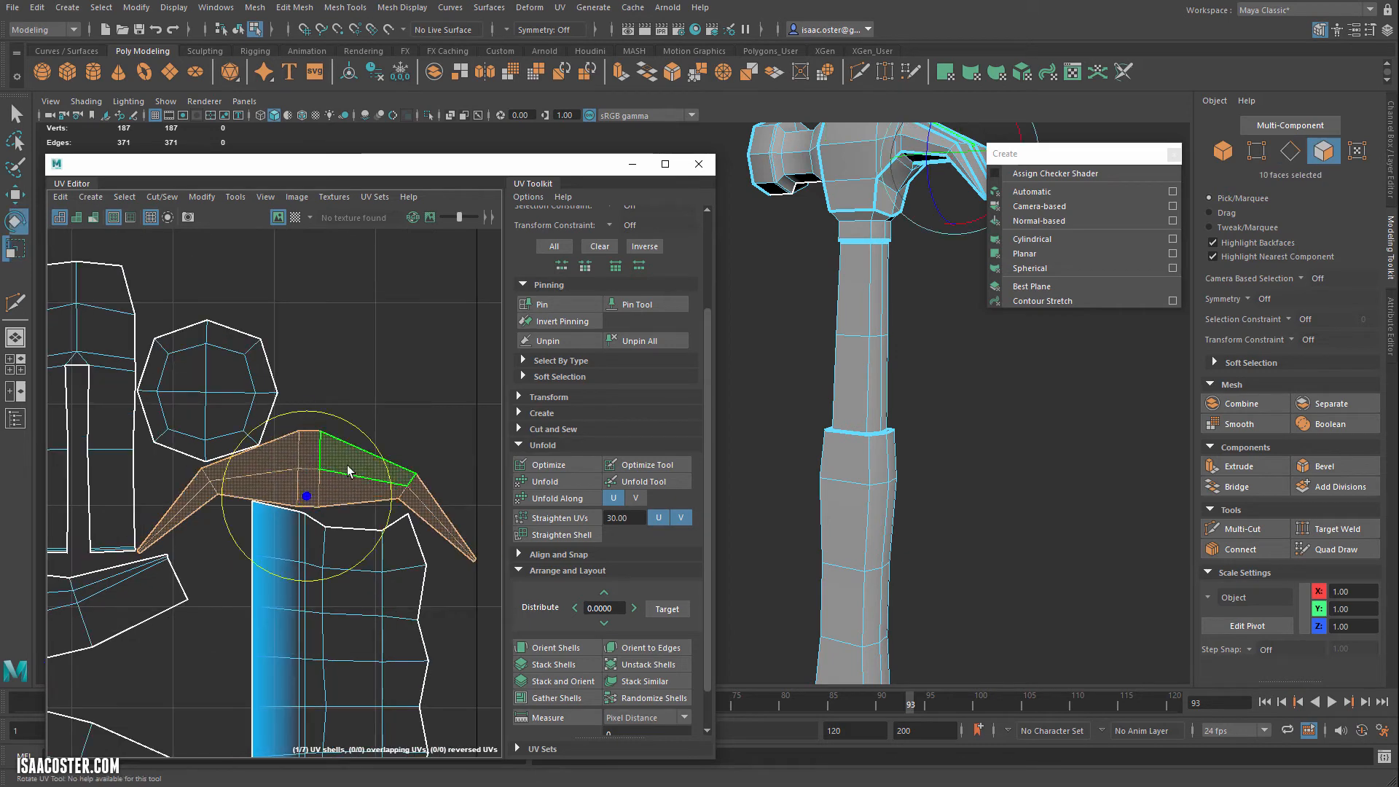
drag(361, 431, 360, 431)
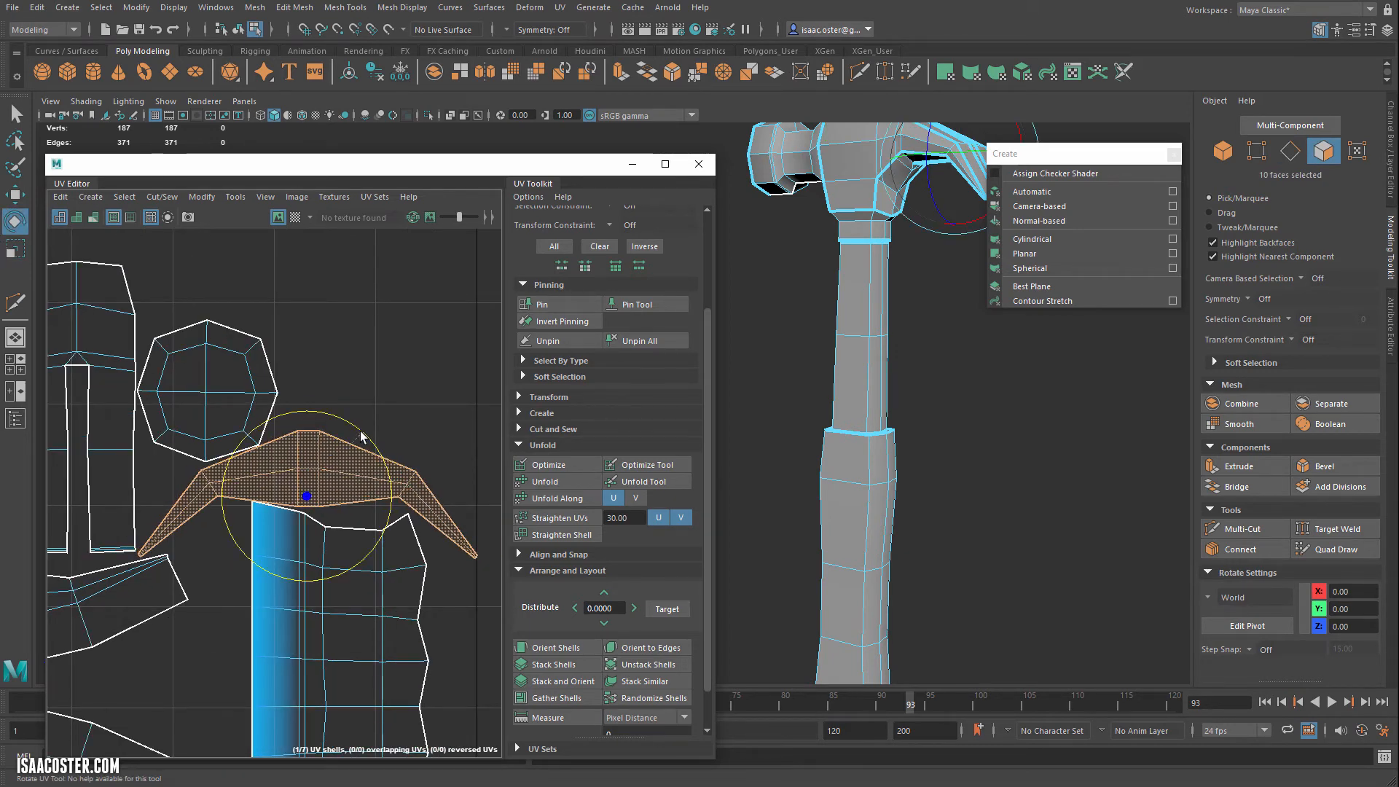
Clear the arched claw shell's selection and open the options for laying out the UV shells
click(395, 403)
scroll(399, 425, down, 5)
scroll(295, 556, down, 2)
alt+middle_drag(302, 551, 386, 524)
scroll(573, 648, down, 1)
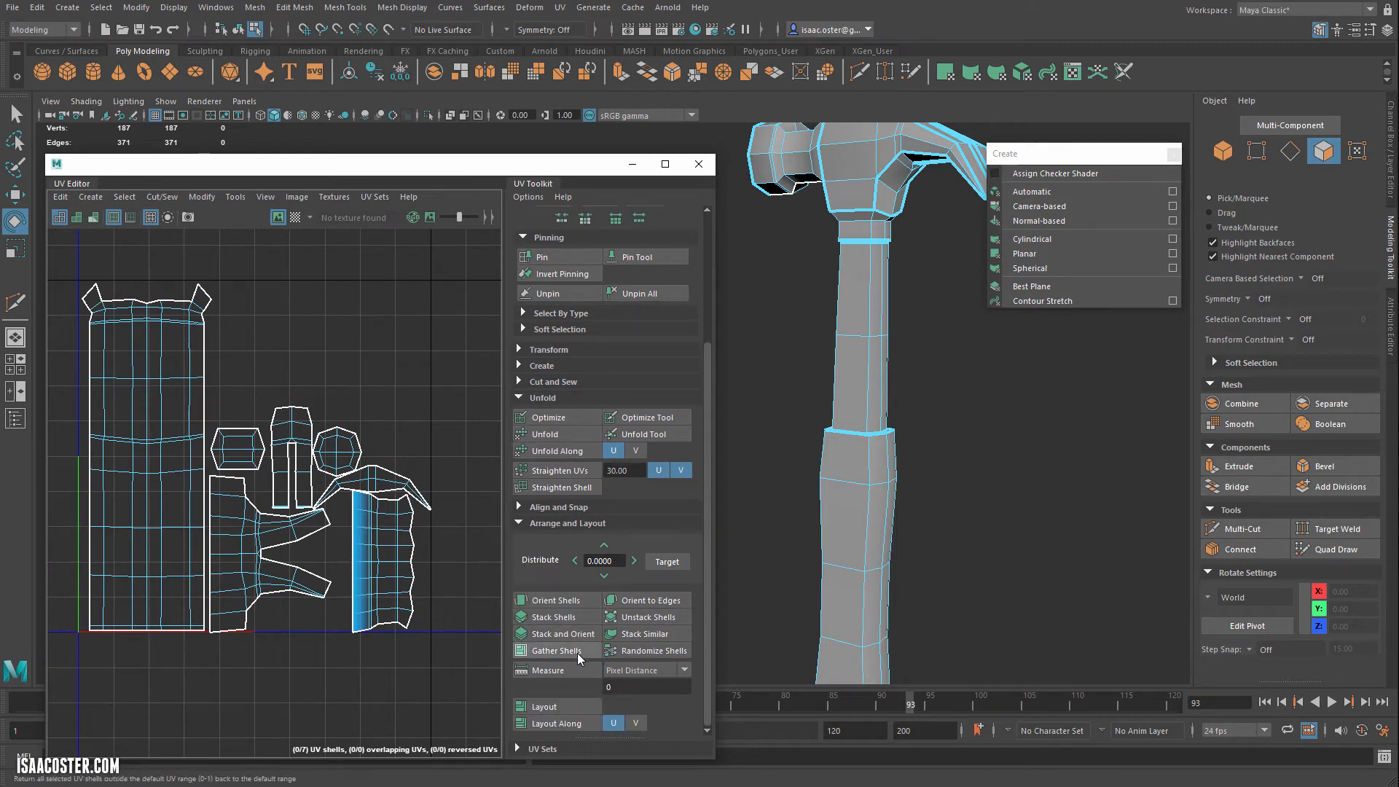
shift+click(556, 704)
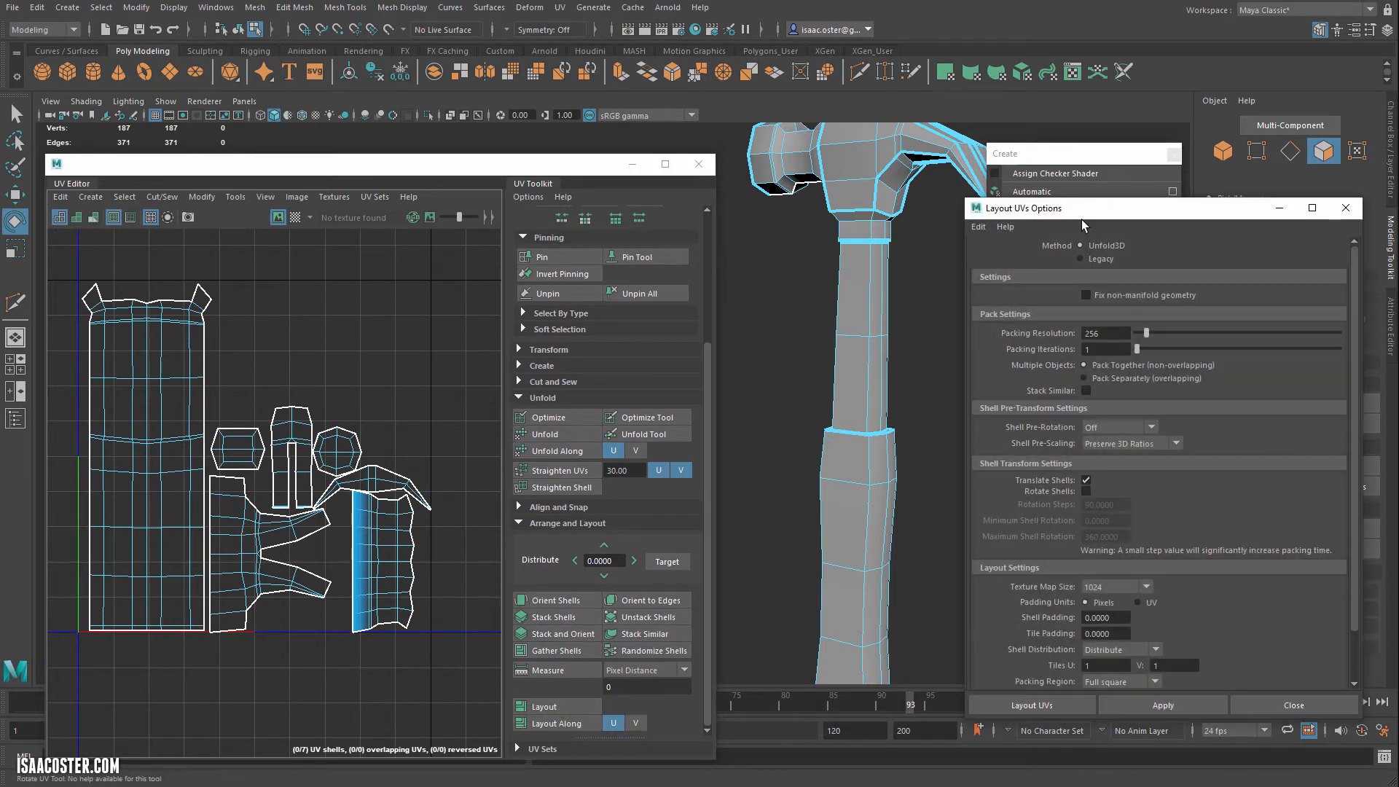
drag(1081, 220, 509, 102)
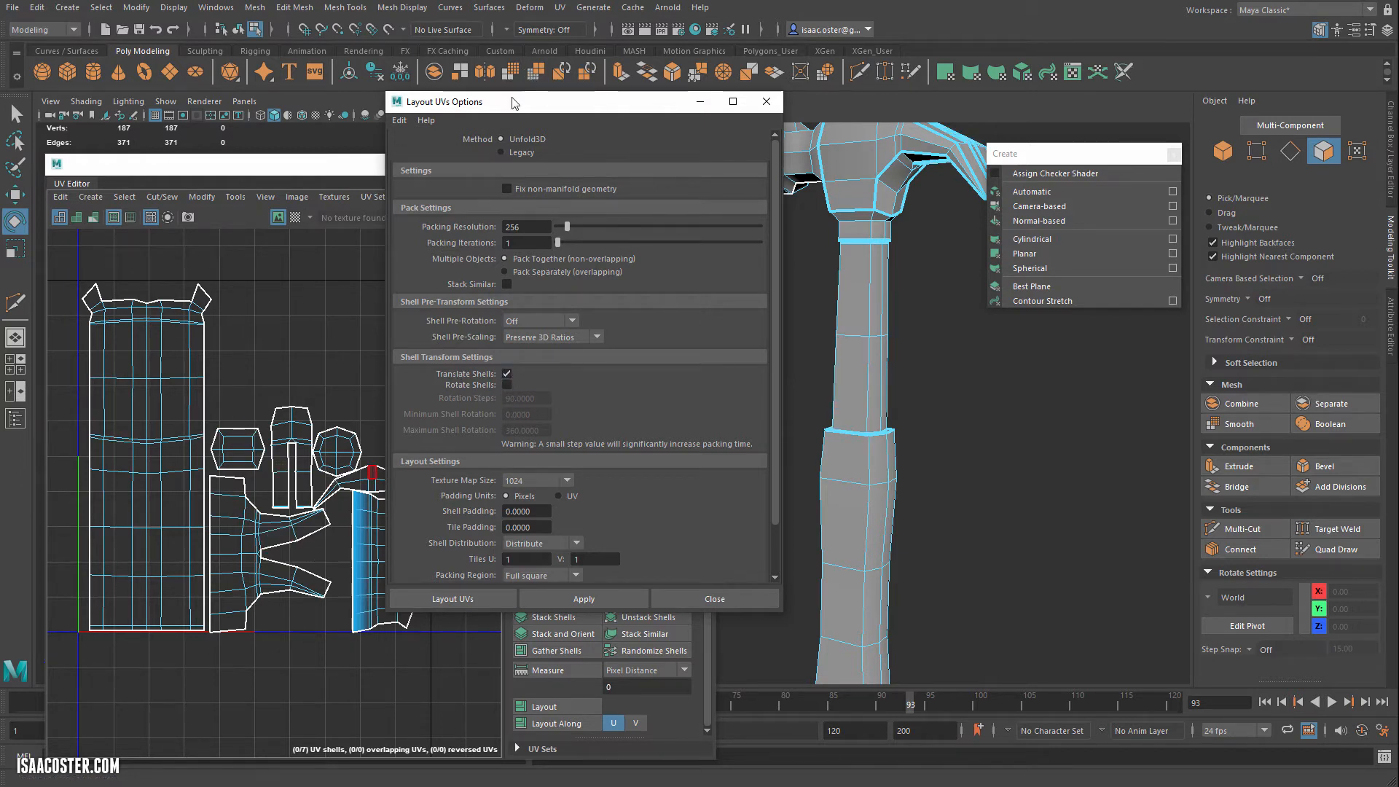
drag(512, 102, 603, 111)
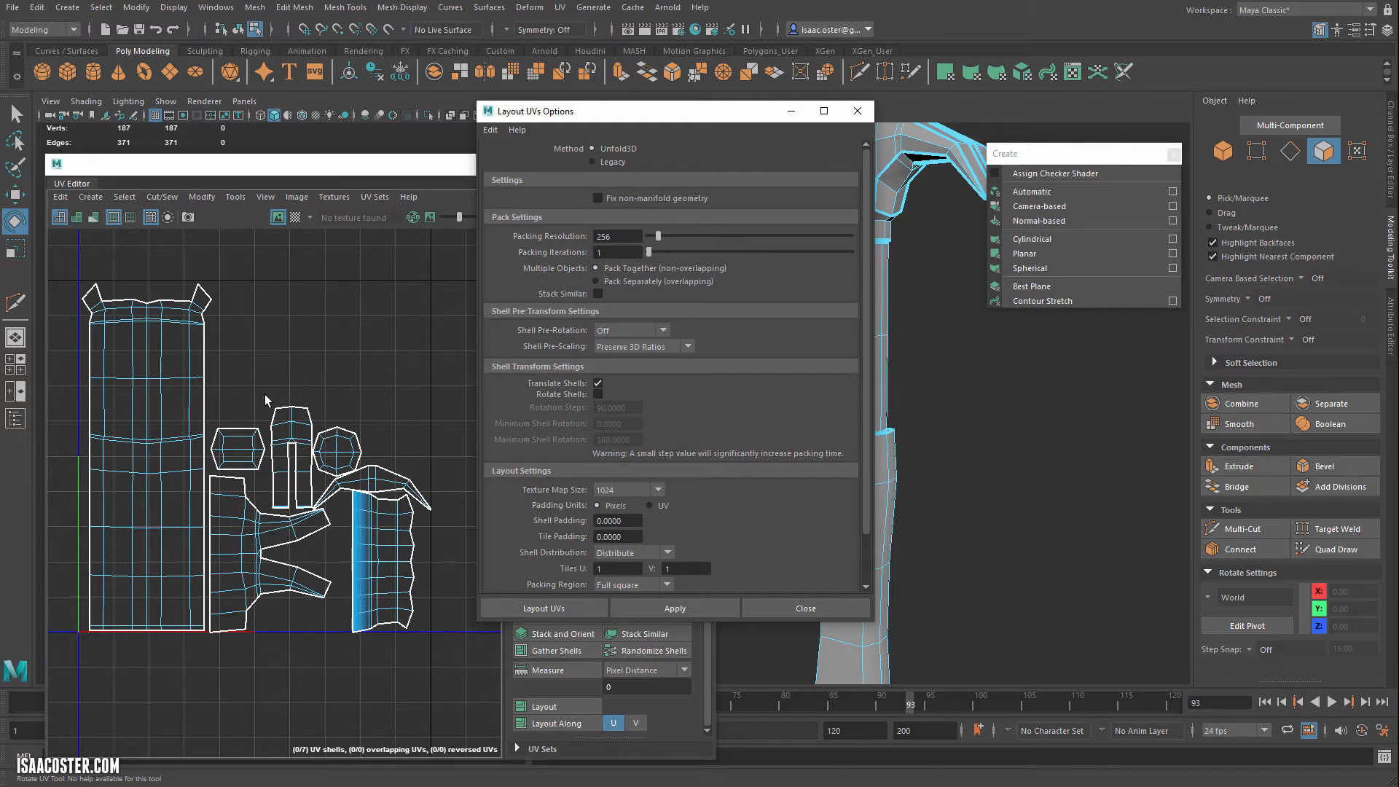
Keep Rotate Shells off in the layout options and set the texture map size to 2048
click(598, 395)
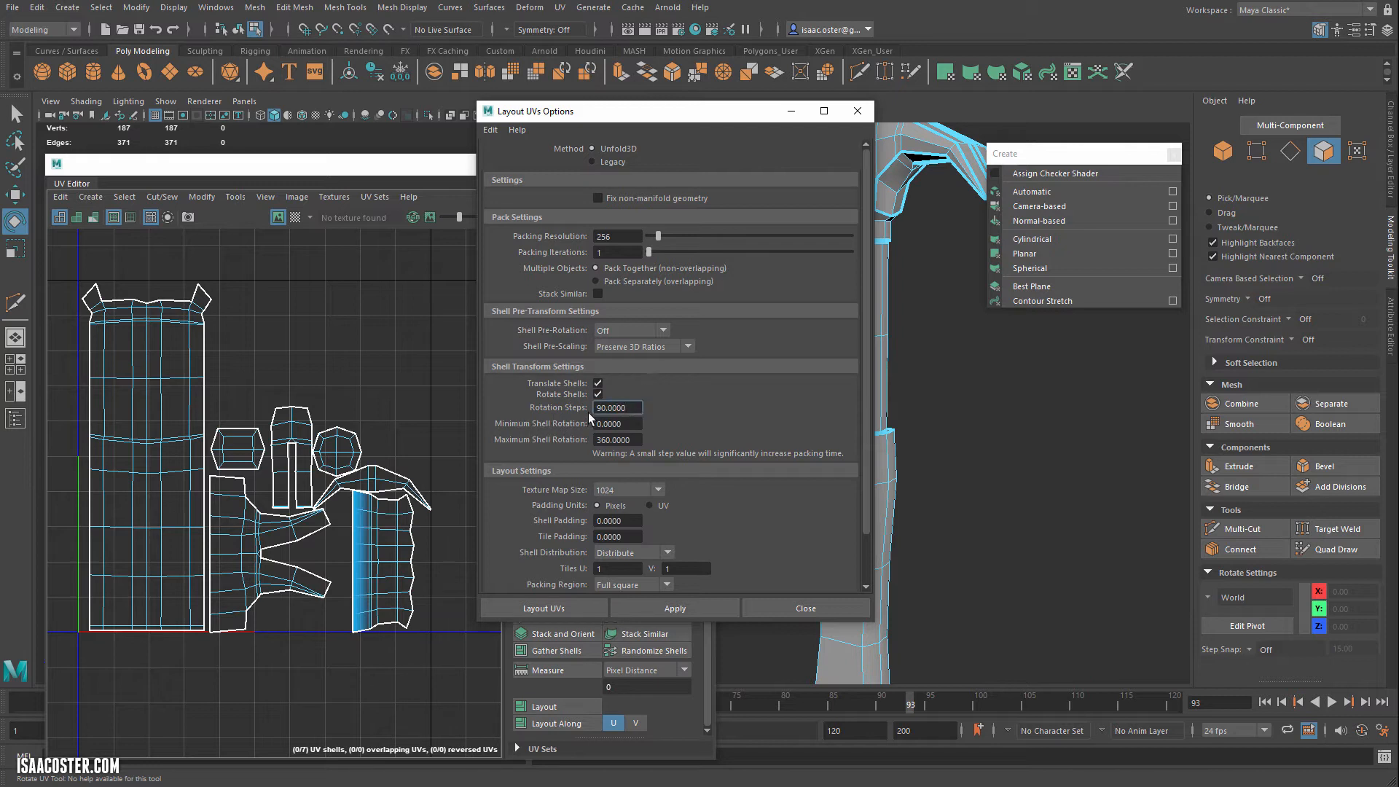
click(598, 394)
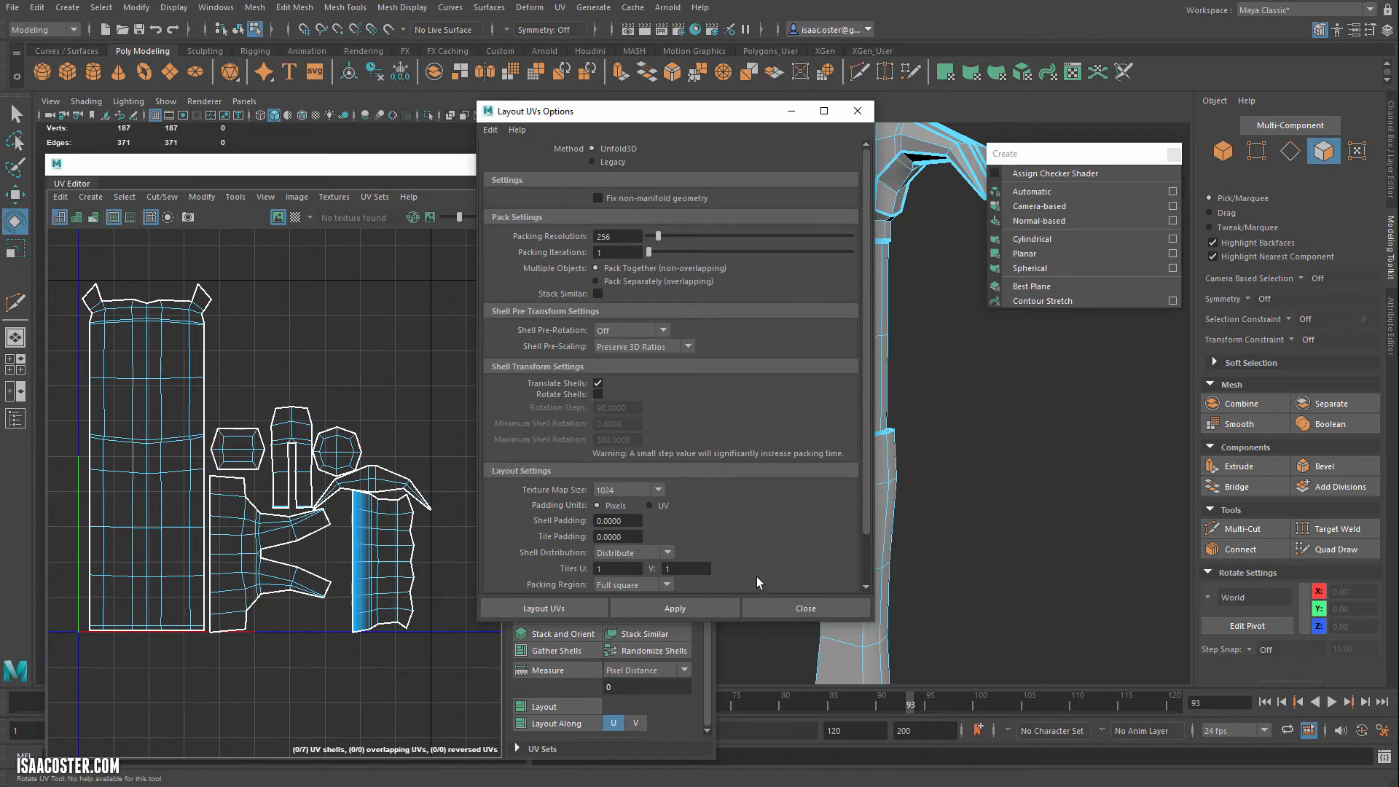
click(659, 491)
click(613, 521)
drag(734, 117, 598, 156)
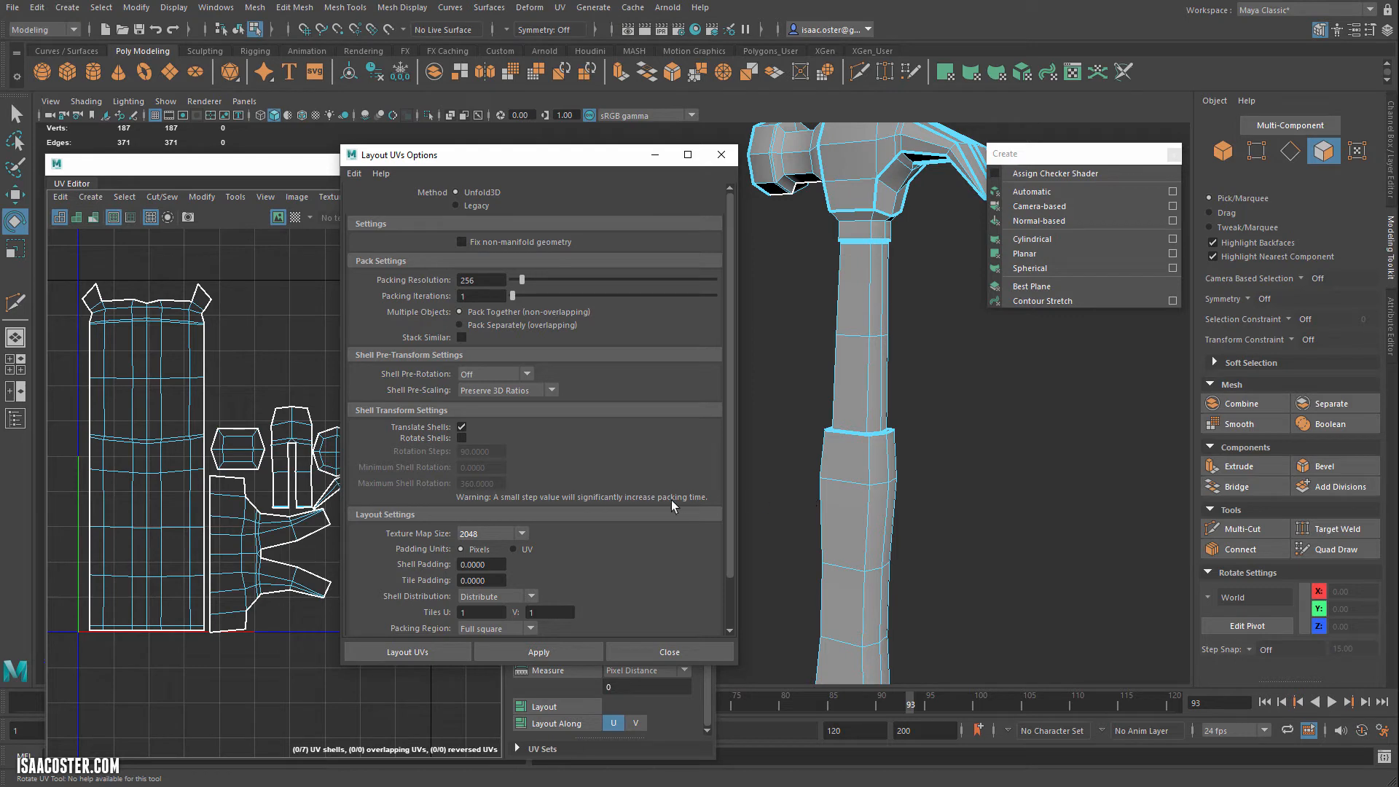
Examine the hammer model from several angles and distances to judge how large its texture needs to be
alt+drag(824, 440, 771, 454)
alt+right_drag(772, 454, 706, 441)
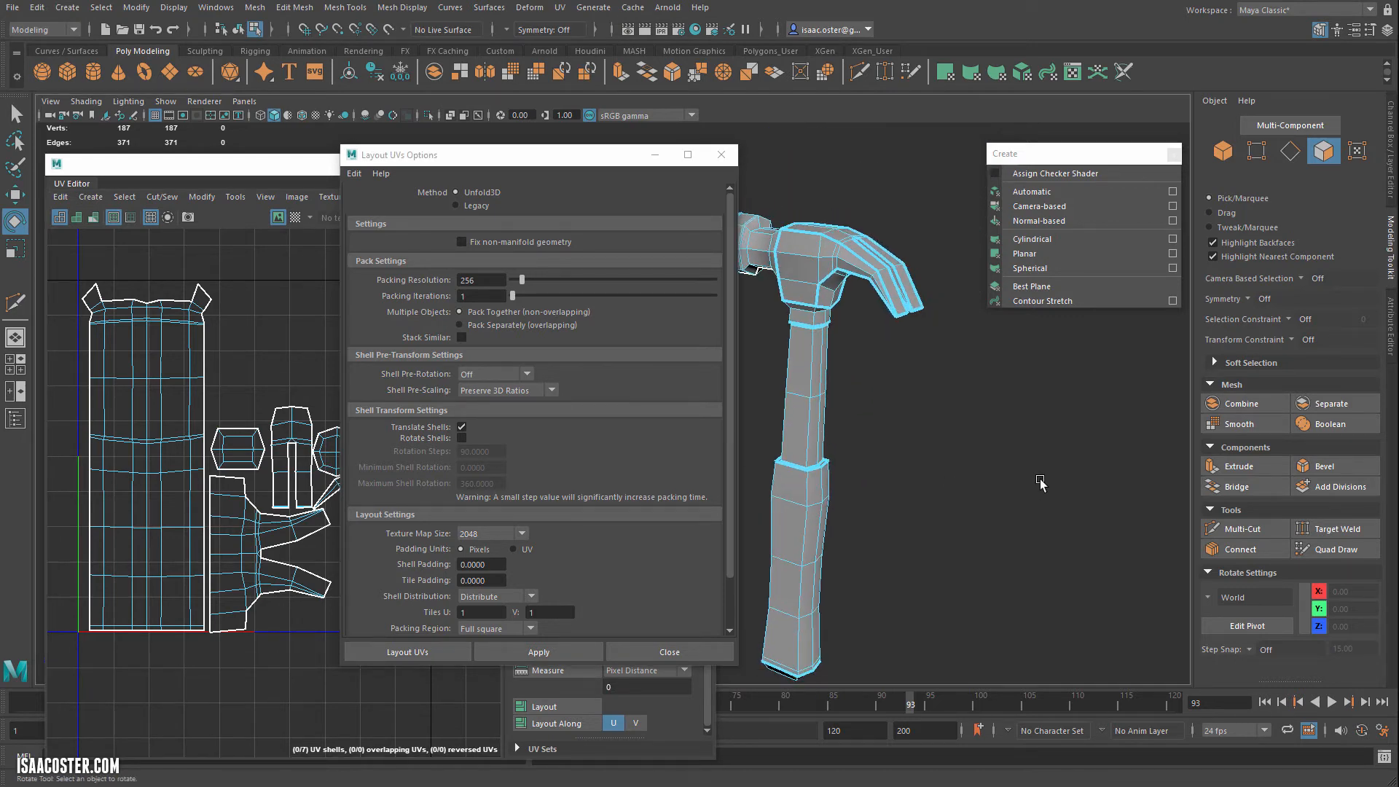
alt+drag(1013, 470, 941, 411)
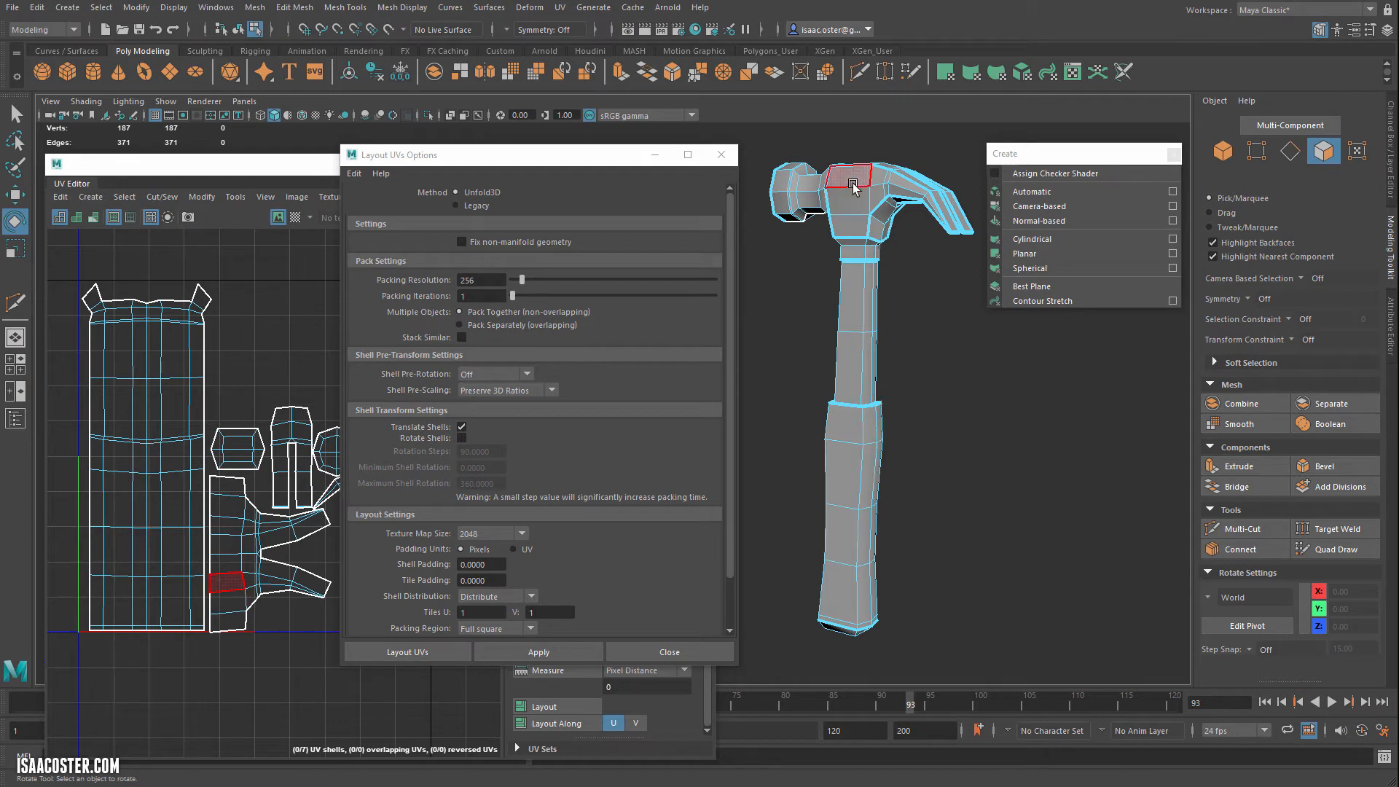
alt+drag(929, 321, 959, 343)
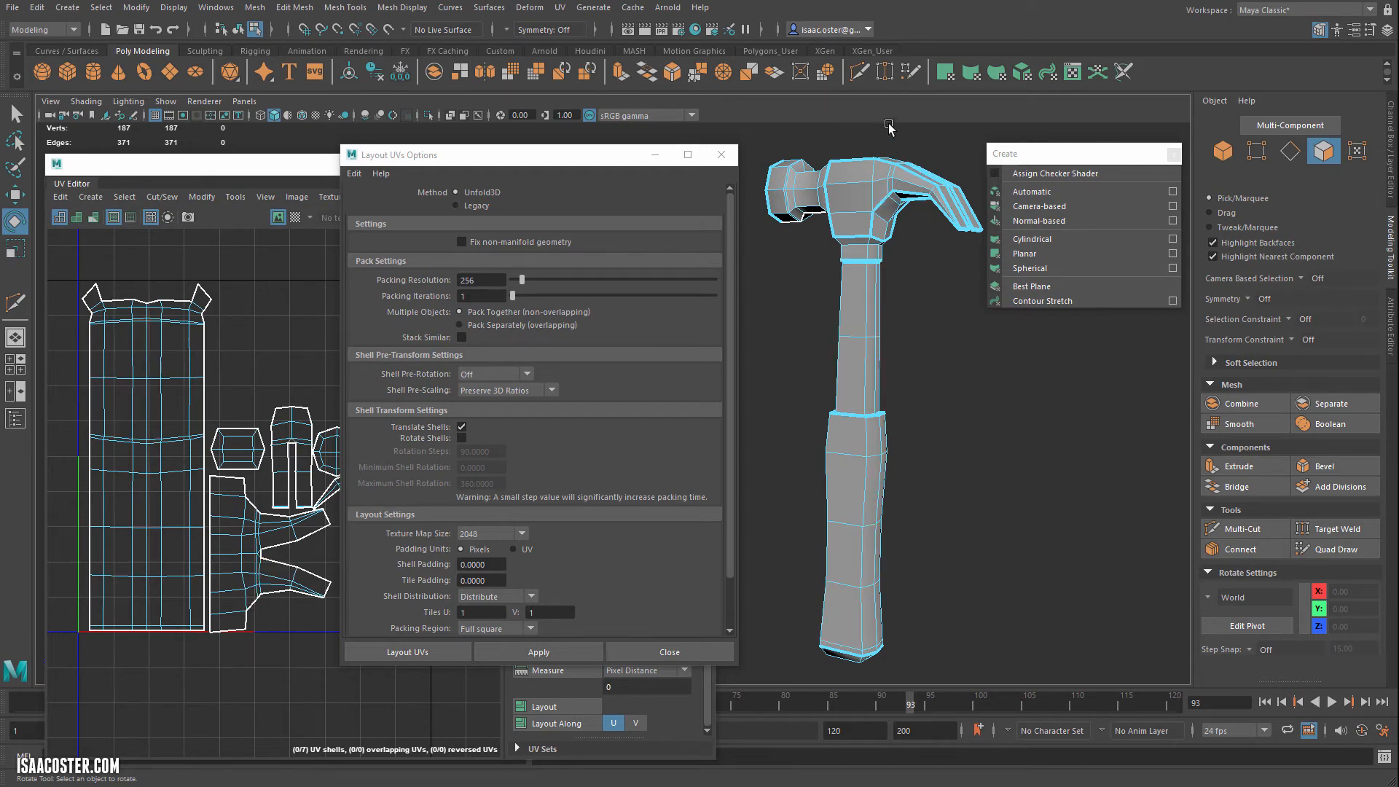
drag(1024, 160, 1052, 157)
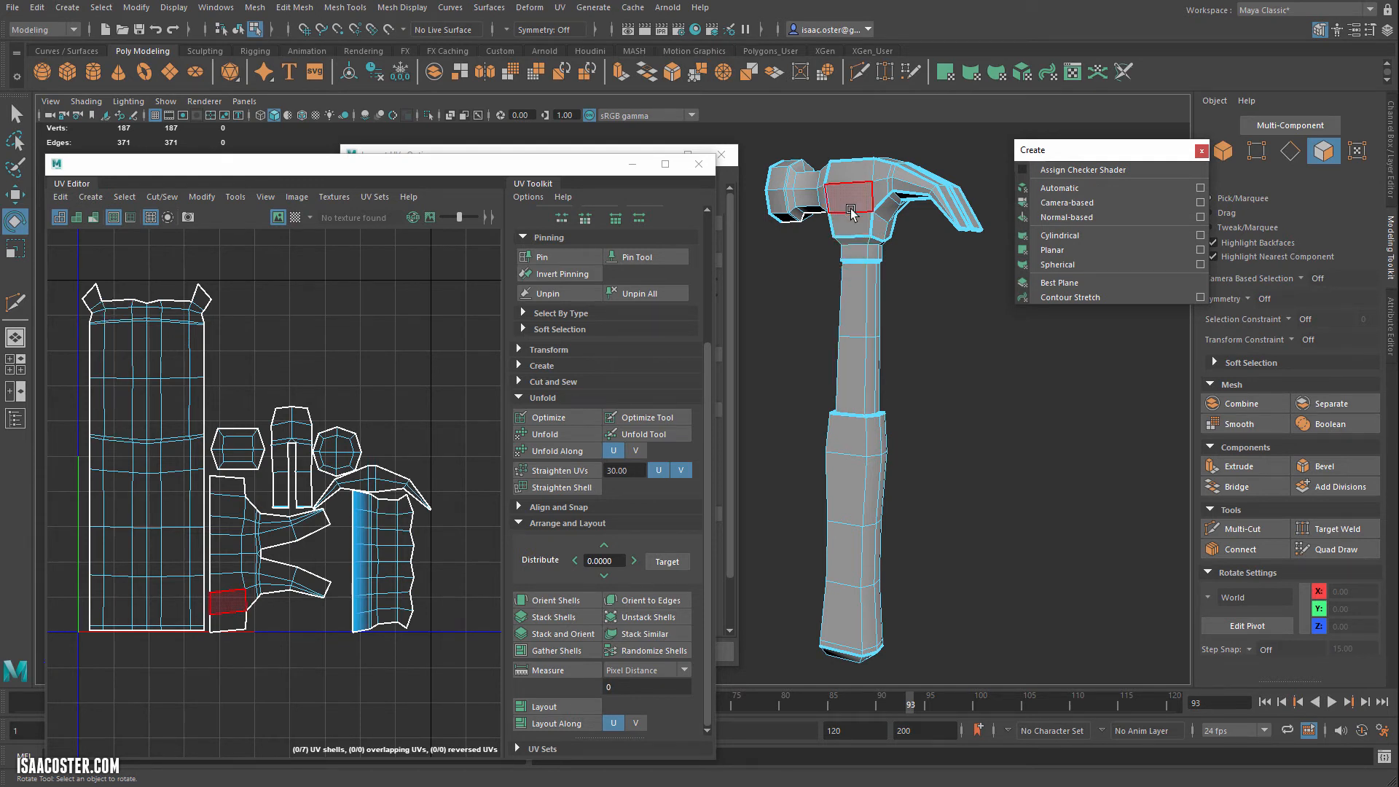
alt+right_drag(968, 427, 620, 368)
alt+middle_drag(911, 422, 1100, 462)
alt+right_drag(1100, 461, 906, 446)
alt+middle_drag(906, 445, 1062, 459)
alt+drag(1062, 459, 1048, 416)
alt+right_drag(1040, 412, 1188, 458)
alt+middle_drag(1054, 458, 787, 433)
alt+drag(1079, 431, 1086, 469)
alt+middle_drag(1087, 469, 931, 481)
alt+right_drag(930, 481, 991, 477)
alt+middle_drag(991, 477, 922, 444)
alt+drag(922, 445, 931, 406)
alt+right_drag(947, 428, 1056, 449)
alt+middle_drag(1019, 428, 1013, 361)
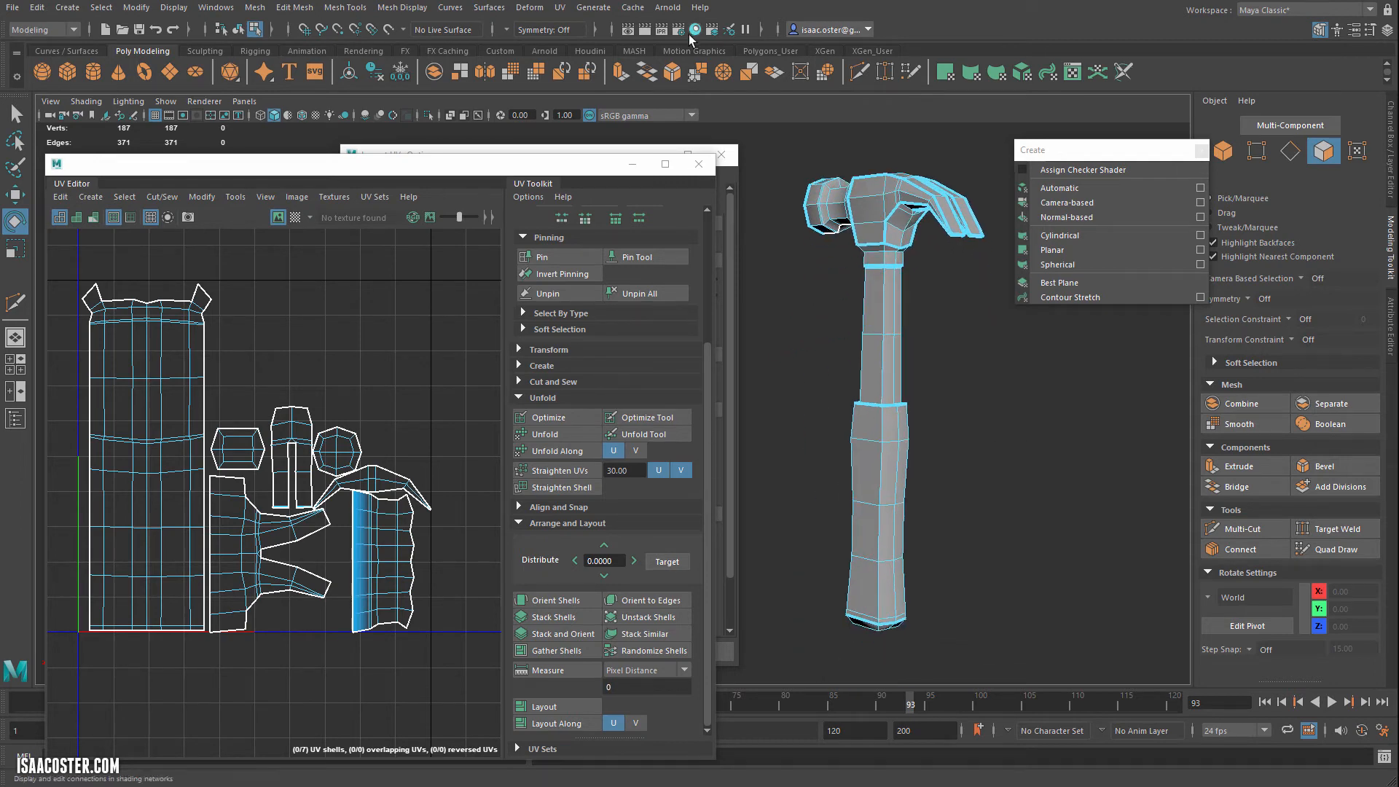
Unpin all of the hammer's UVs
click(623, 147)
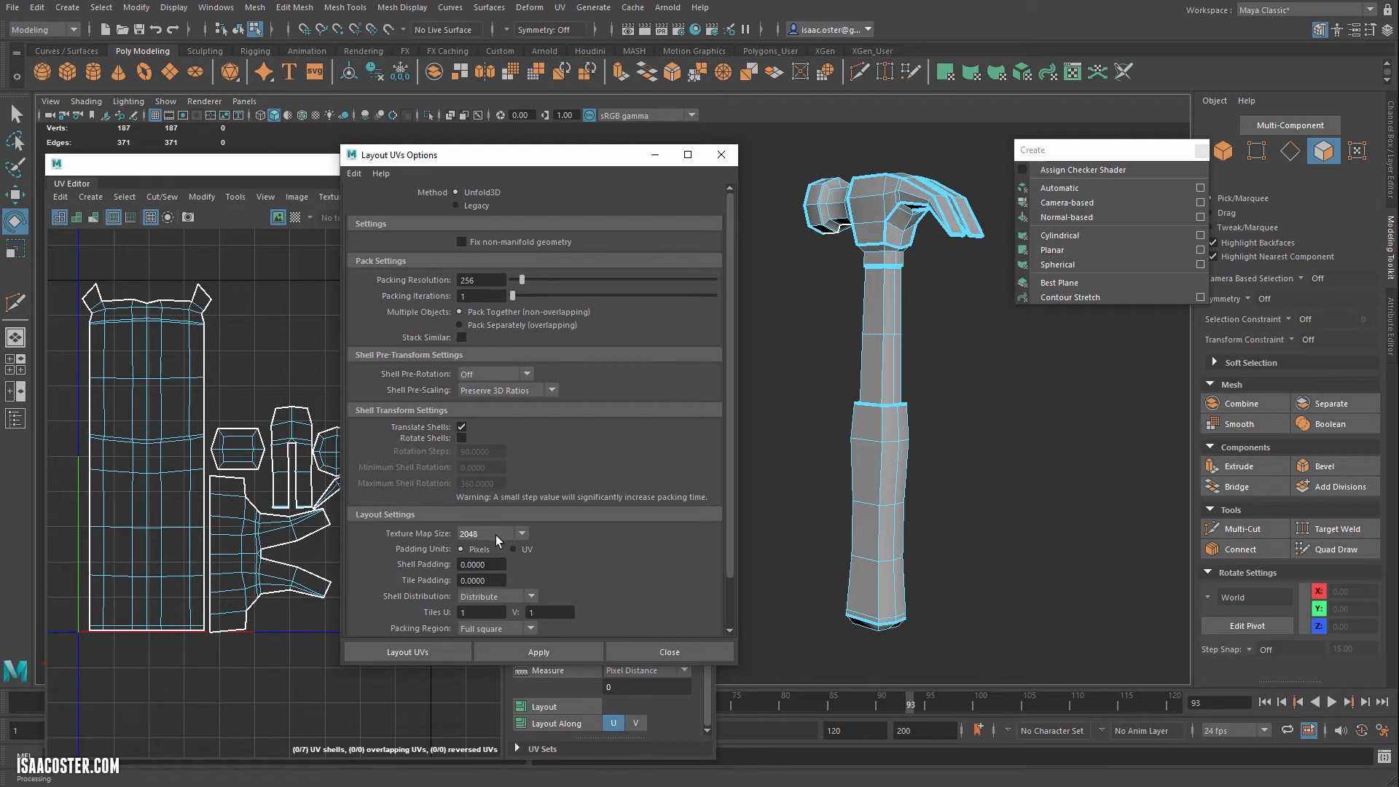
click(493, 566)
drag(409, 160, 665, 183)
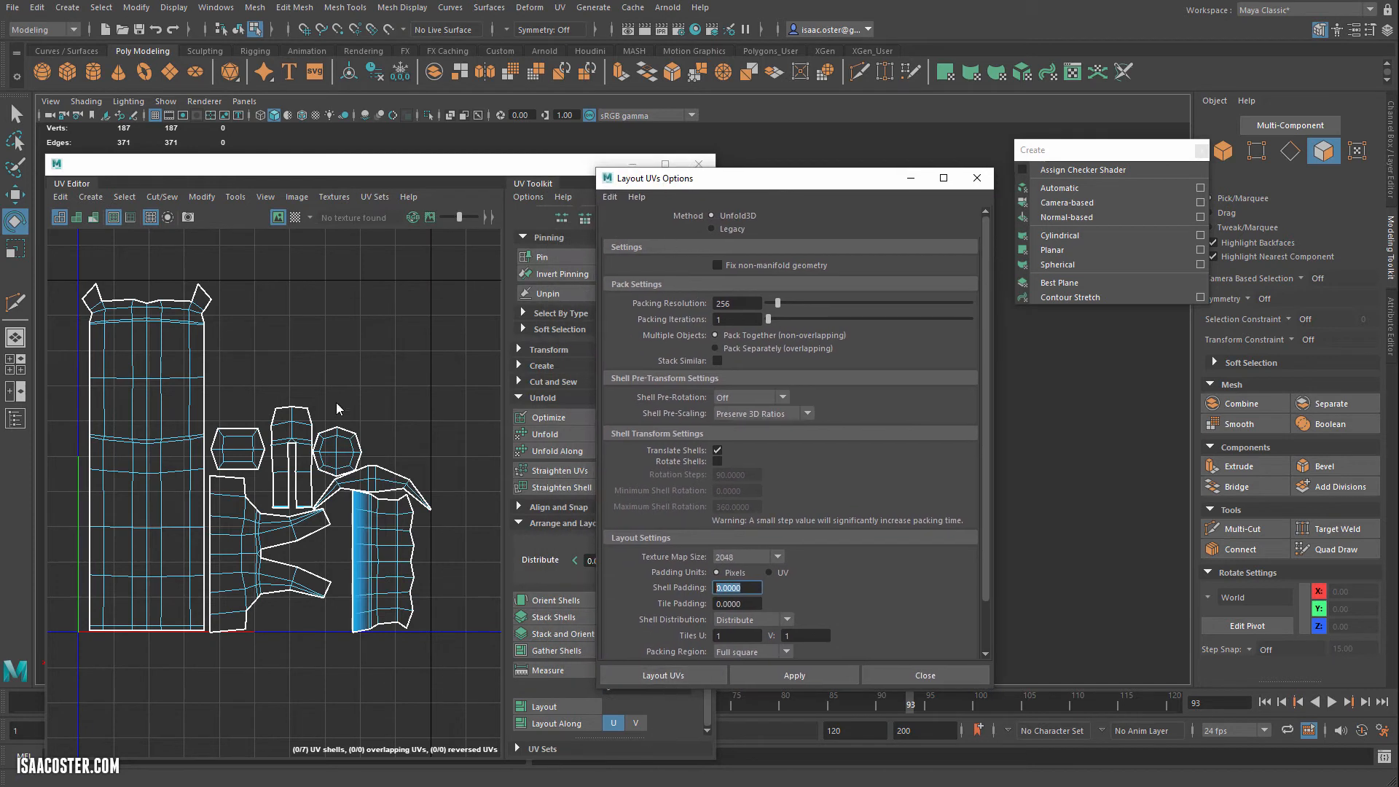
click(394, 384)
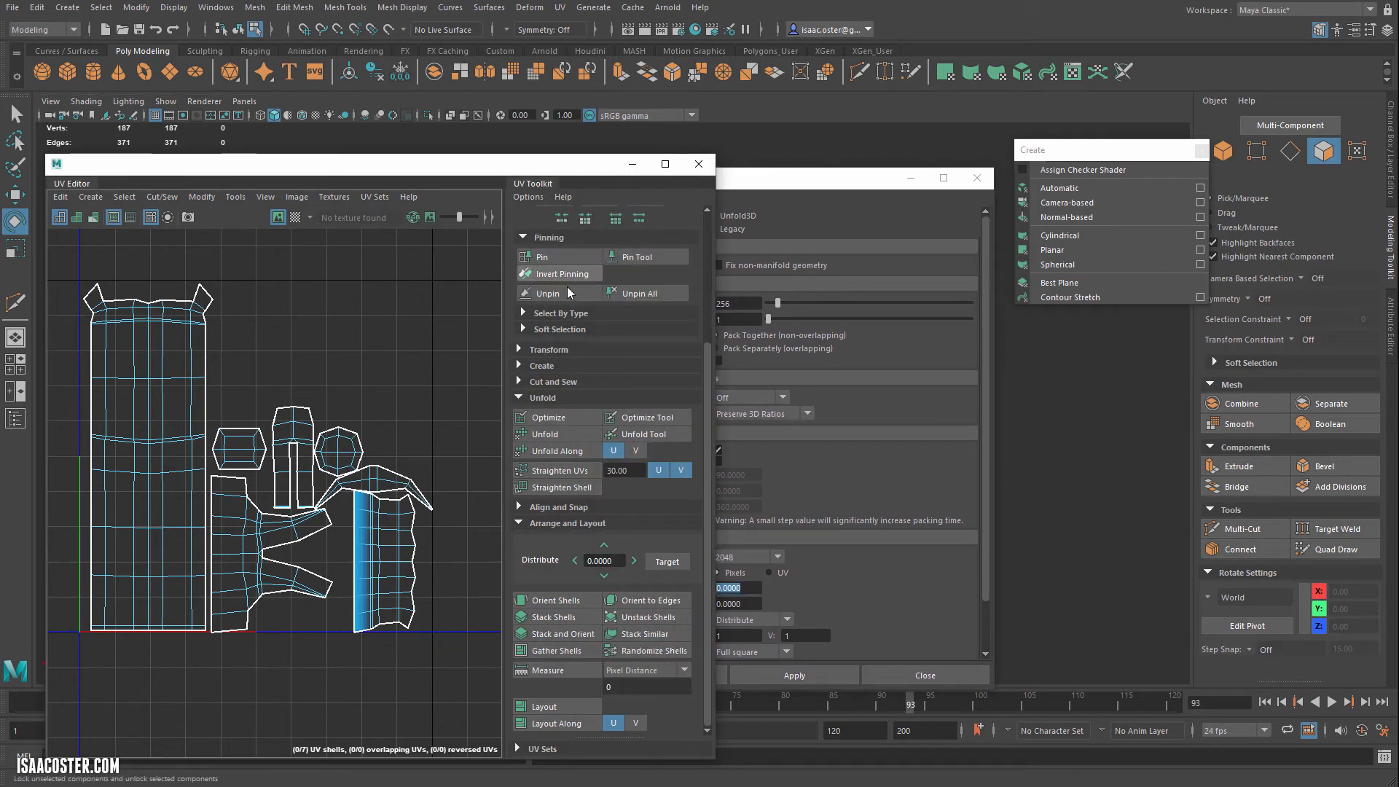
click(655, 296)
Select the faces of all the hammer's UV shells and lay them out with zero shell padding
right_drag(392, 528, 381, 517)
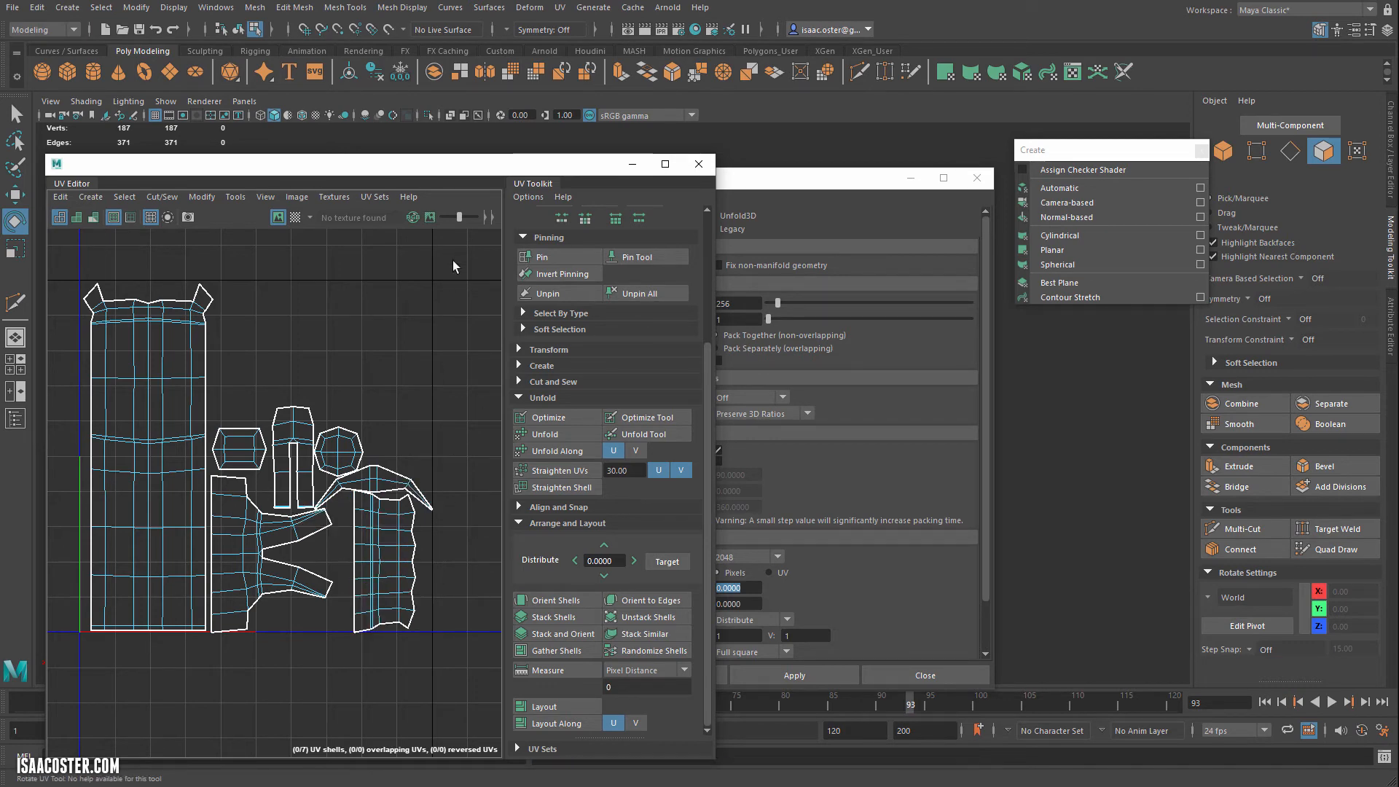
drag(456, 263, 38, 734)
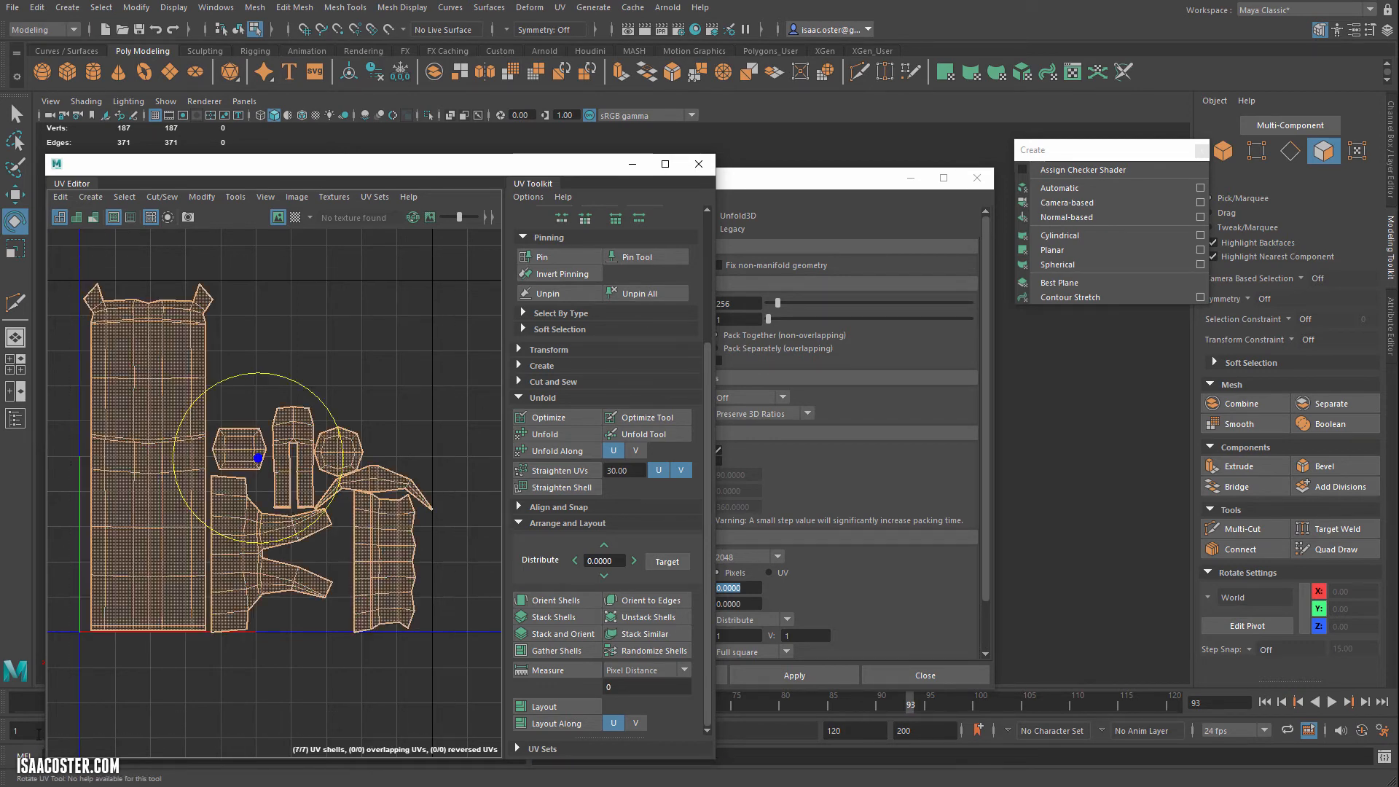
click(821, 187)
click(643, 677)
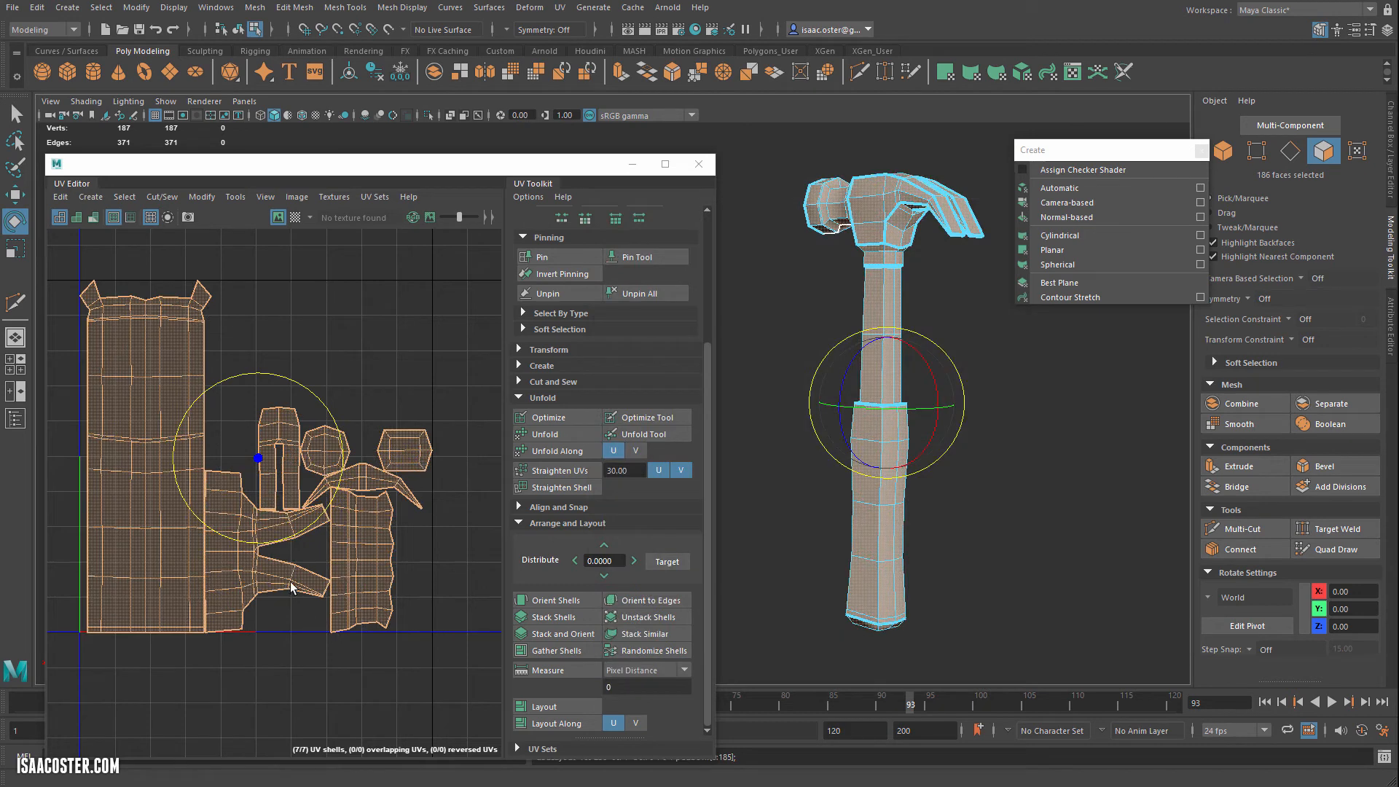
Set the shell padding to 12 pixels in the layout options and apply the layout to all shells
scroll(271, 516, up, 10)
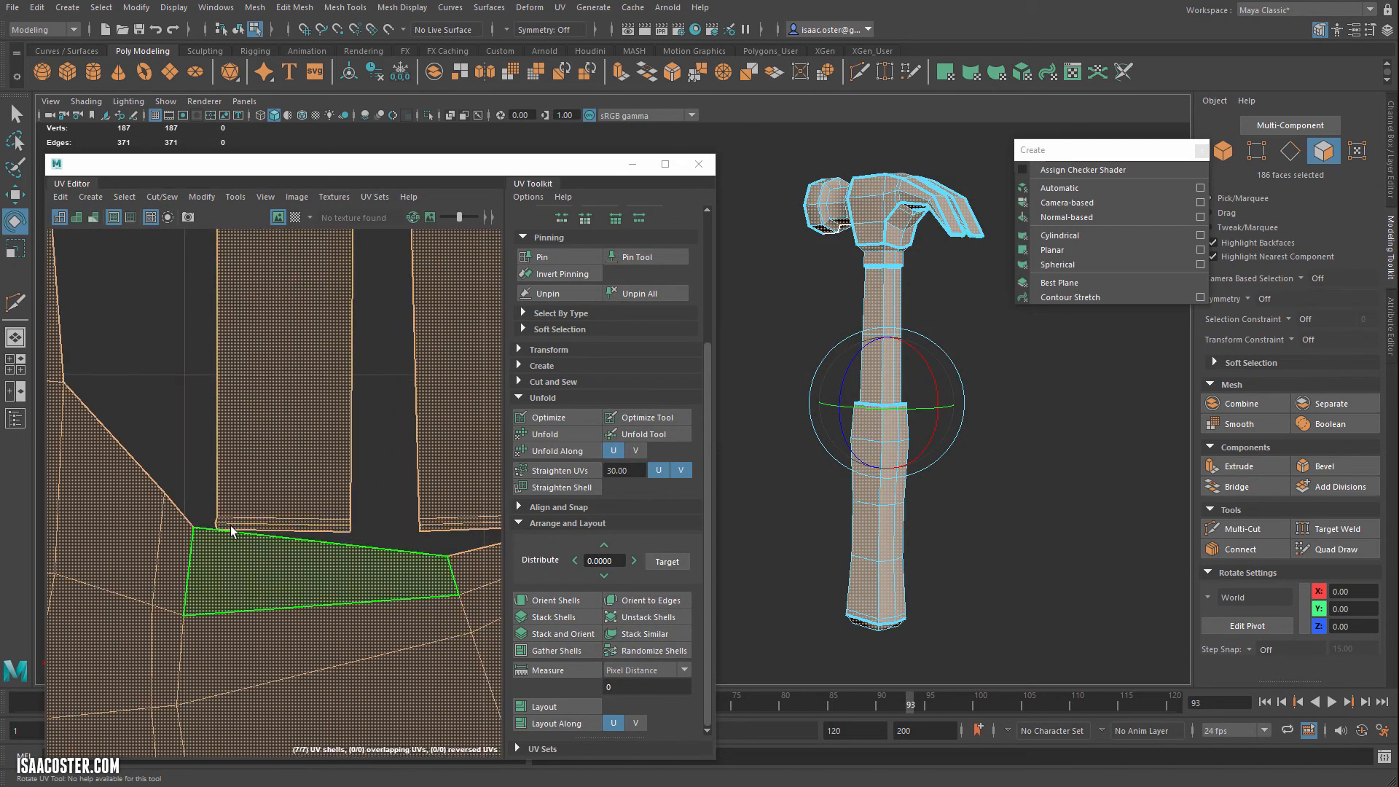
alt+middle_drag(404, 528, 97, 493)
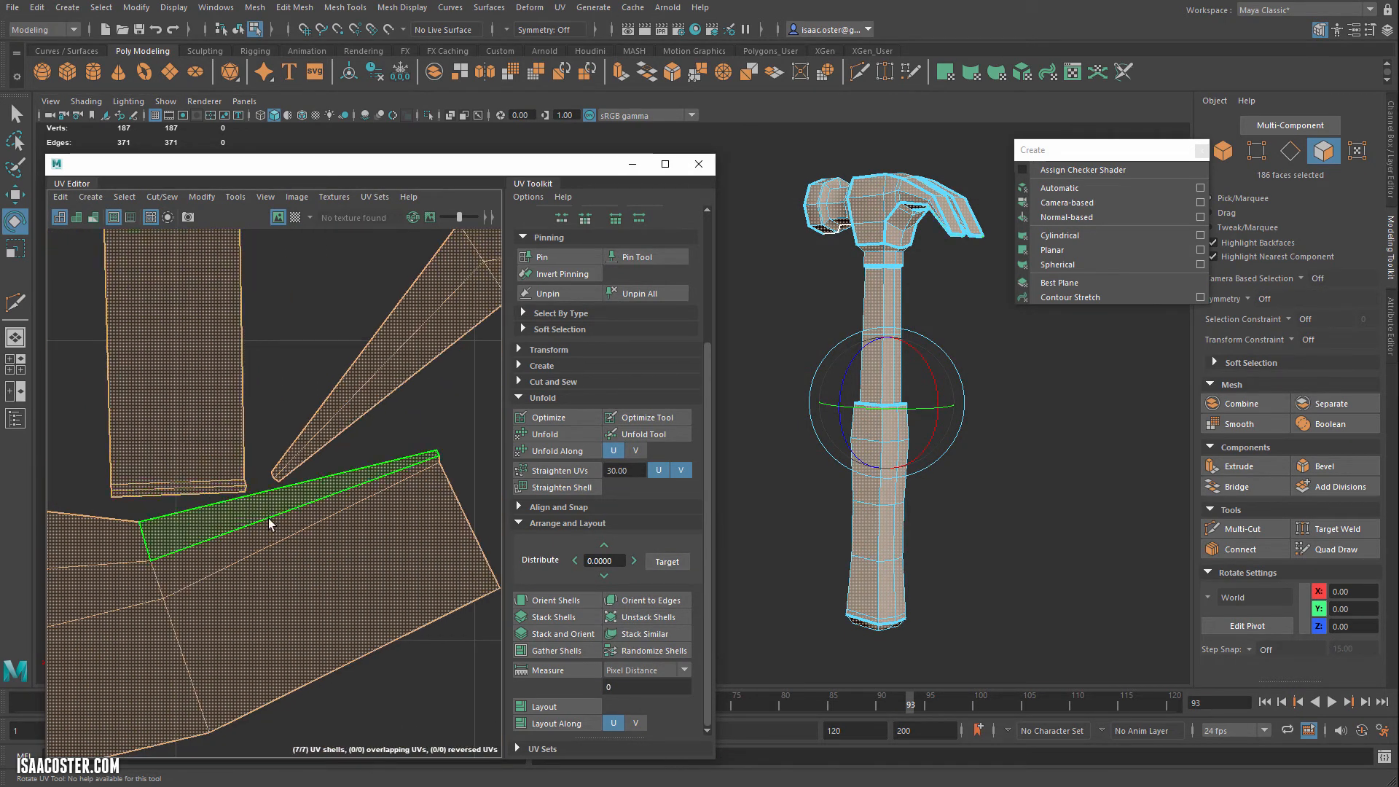
scroll(219, 482, down, 10)
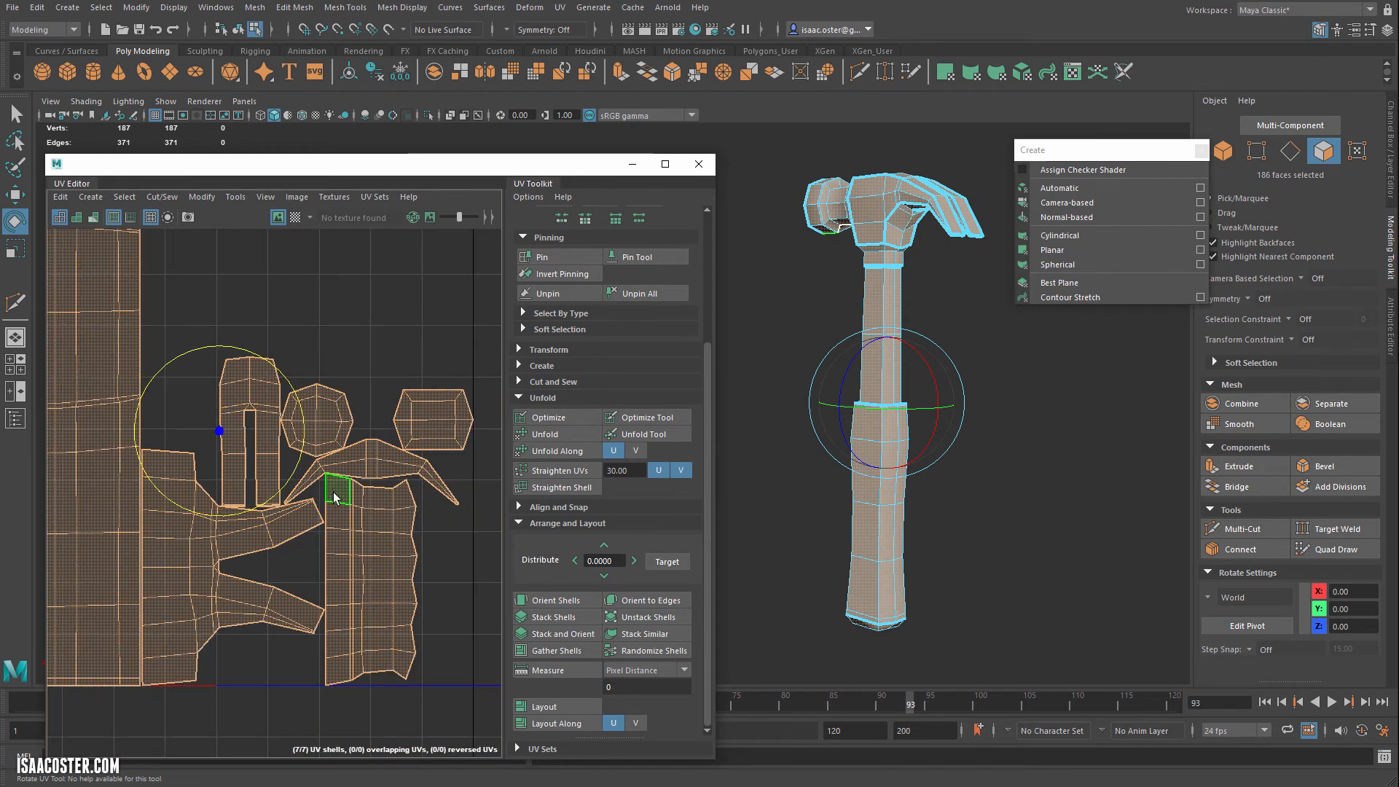
alt+middle_drag(261, 577, 301, 608)
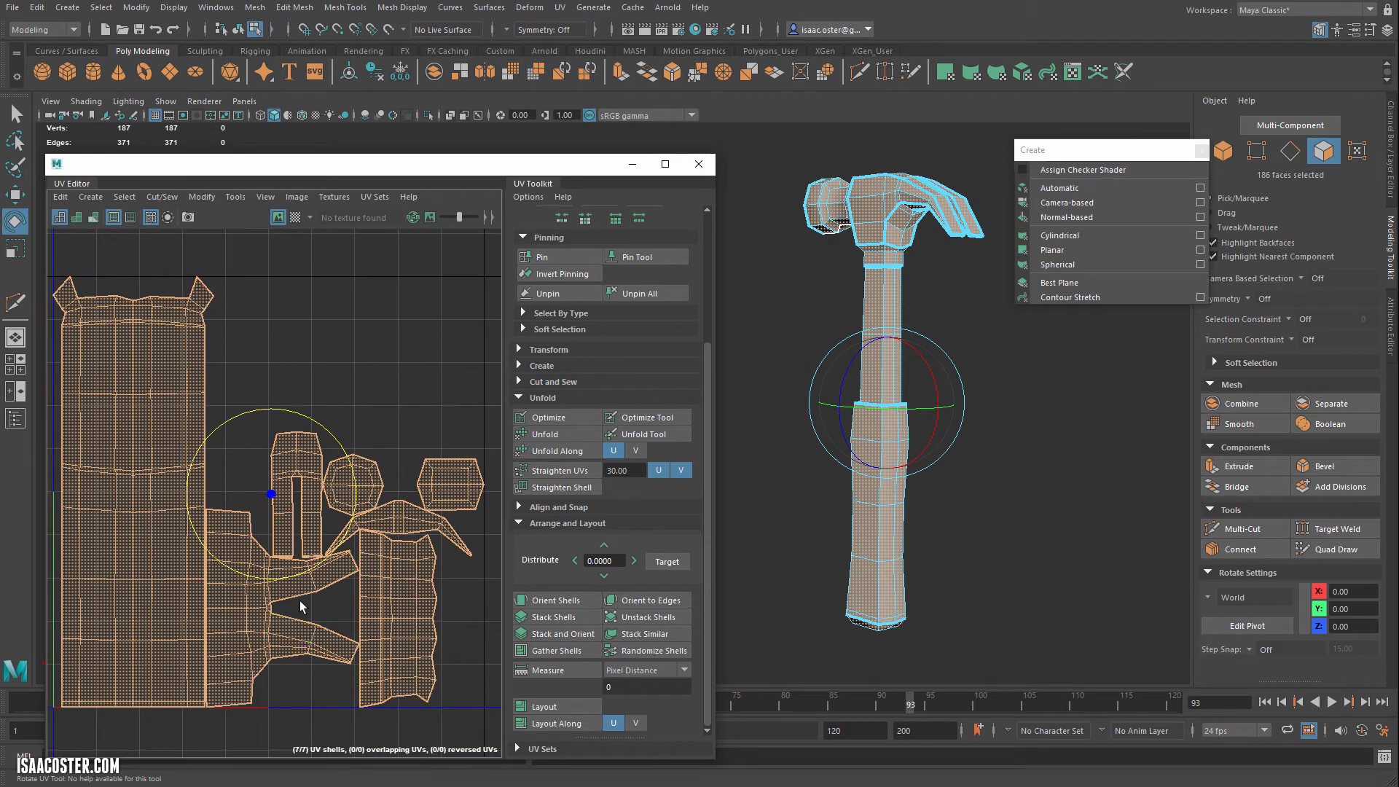
scroll(357, 510, down, 3)
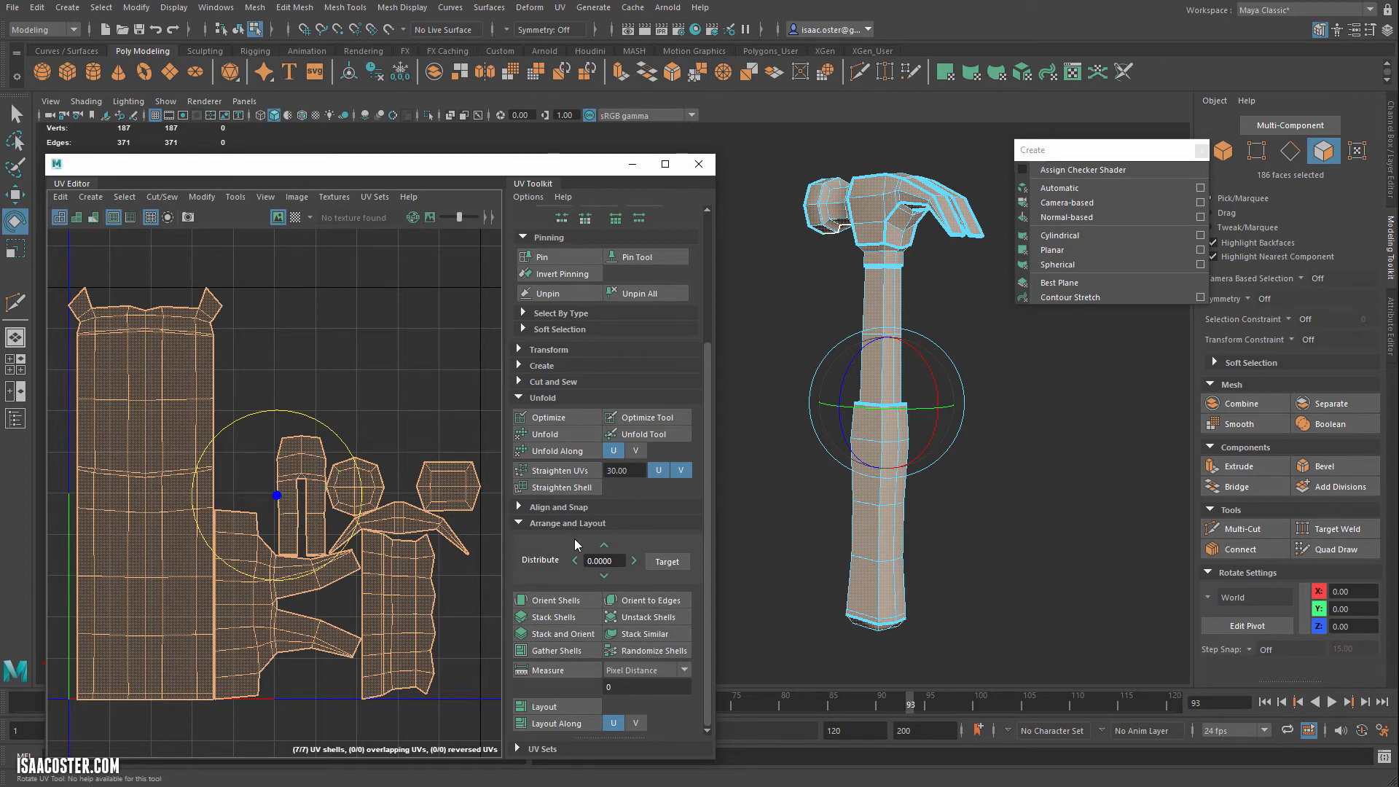
drag(570, 172, 589, 118)
shift+click(573, 653)
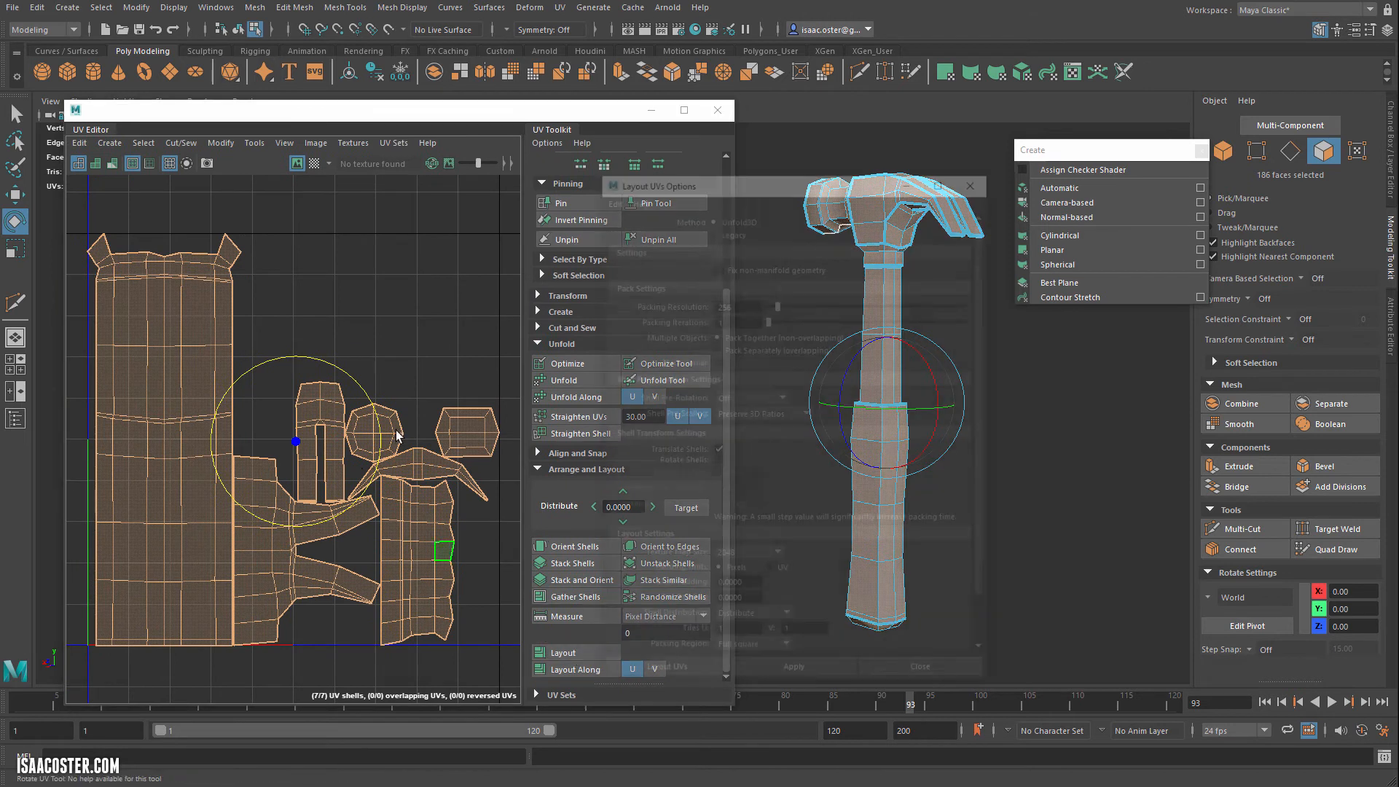
drag(758, 173, 756, 159)
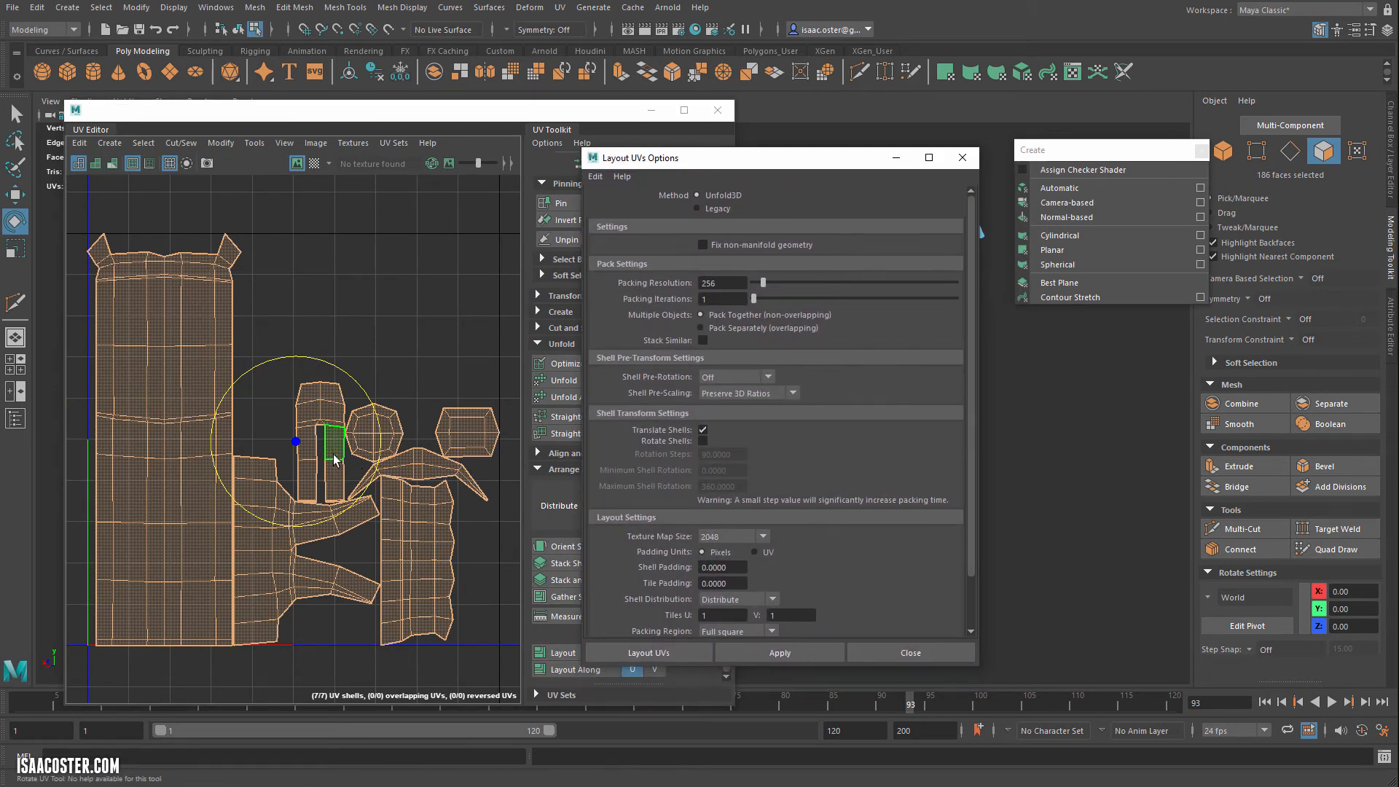
scroll(313, 497, up, 6)
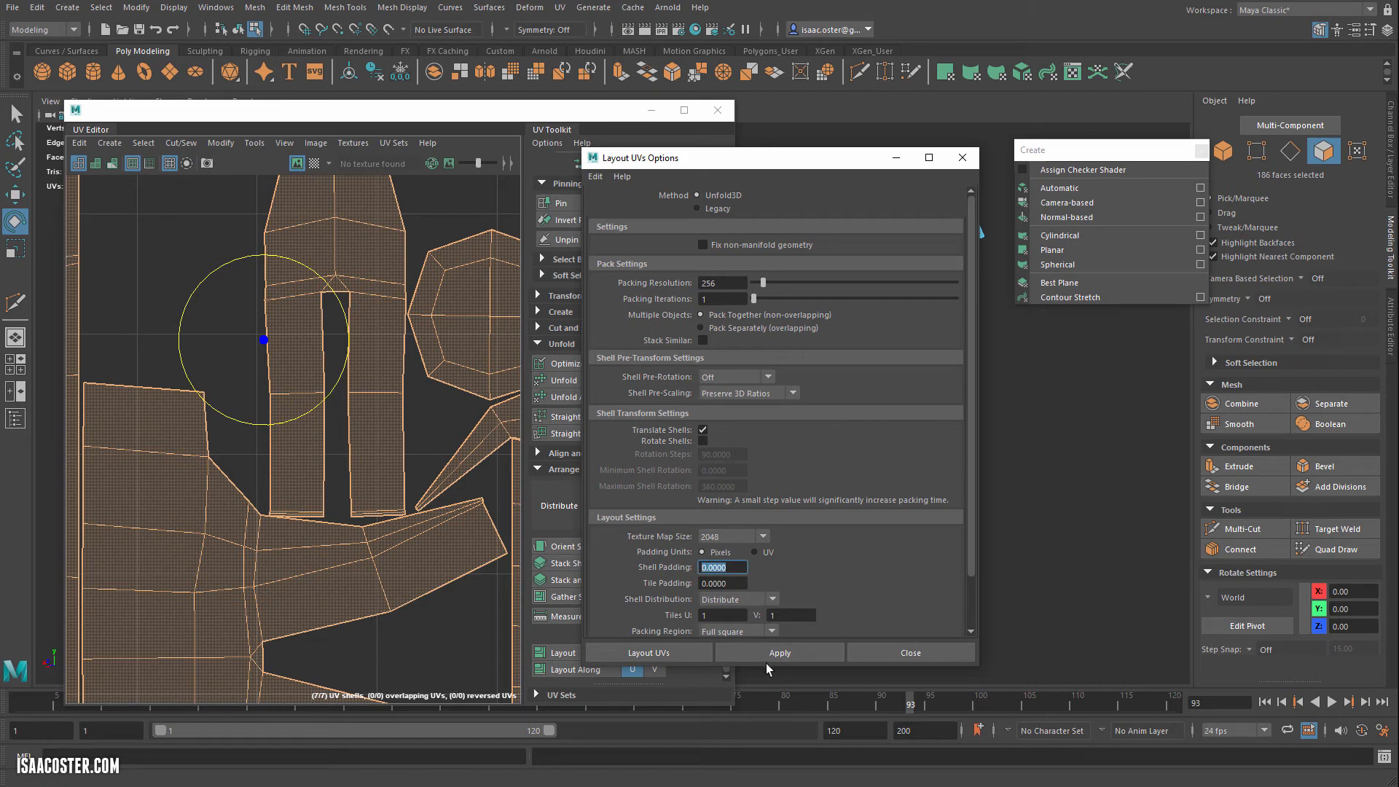
text(12)
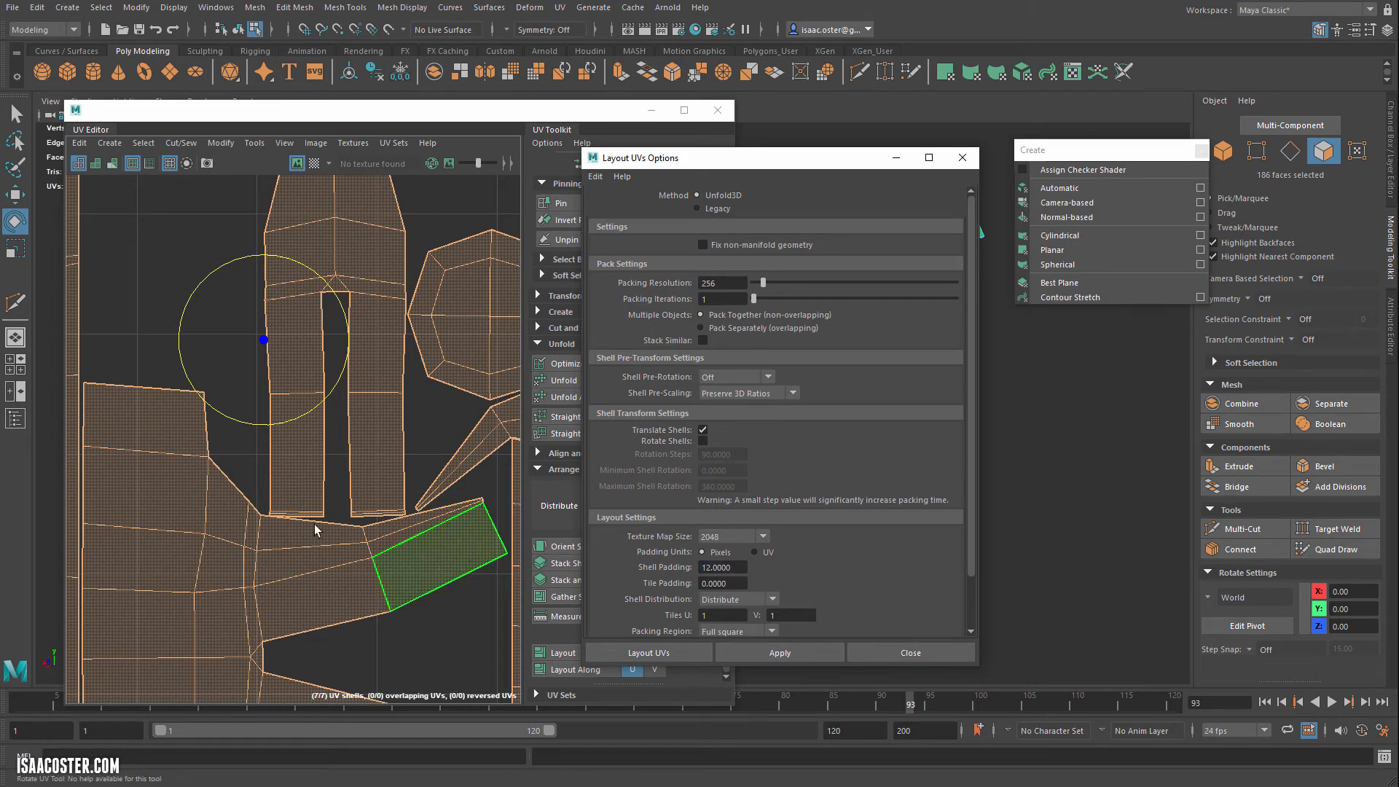
click(778, 652)
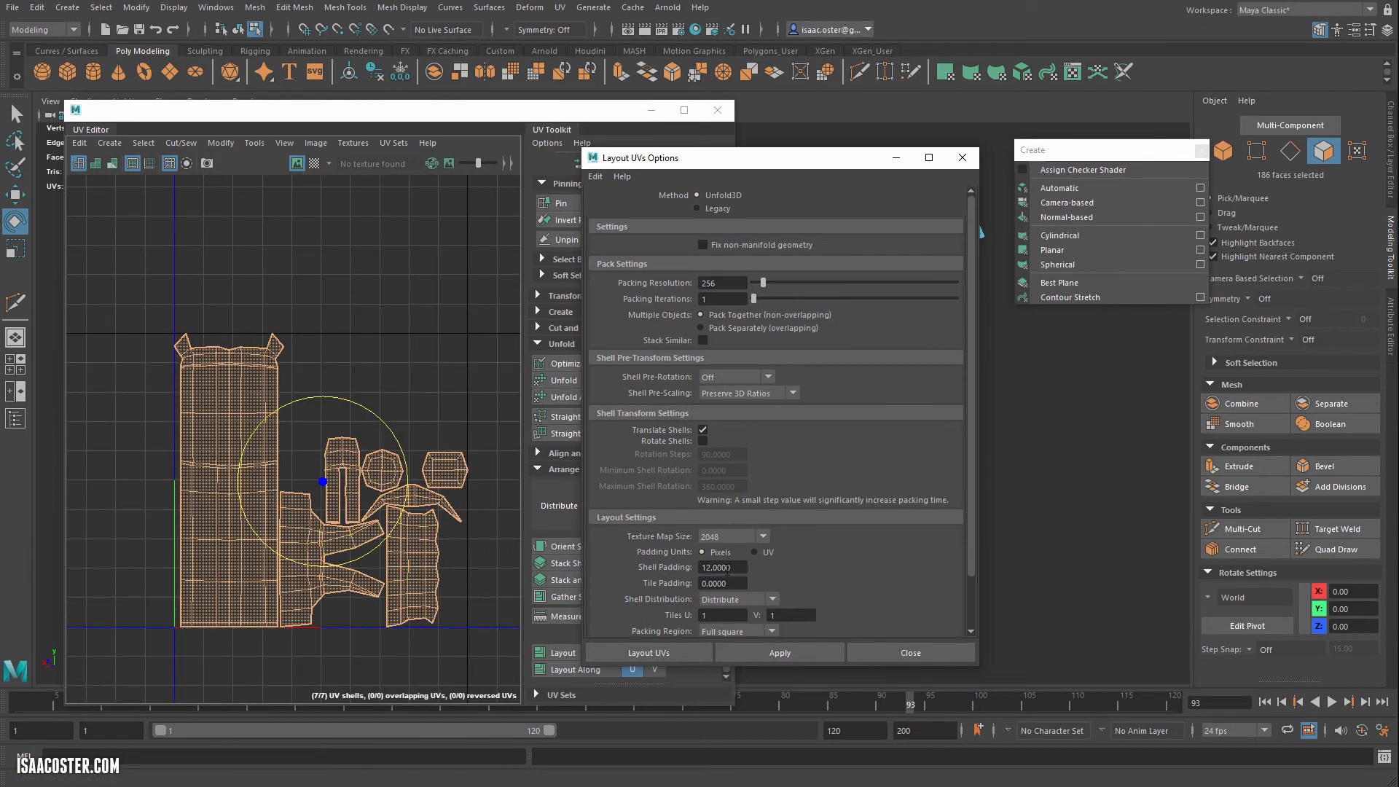
Set the shell padding to 16 pixels and apply the layout to all shells again
drag(747, 567, 647, 572)
click(744, 649)
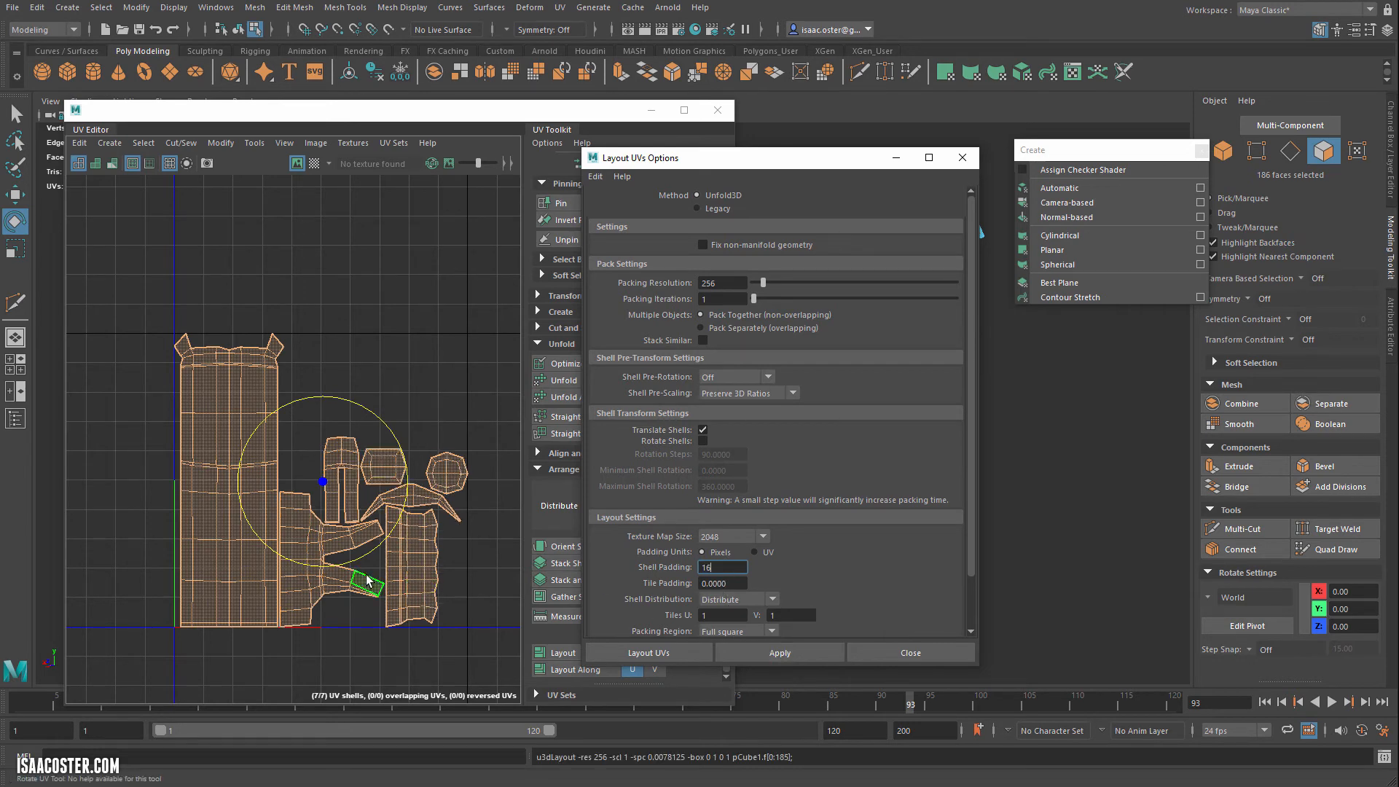
scroll(289, 581, up, 2)
alt+middle_drag(340, 596, 254, 530)
scroll(254, 530, down, 4)
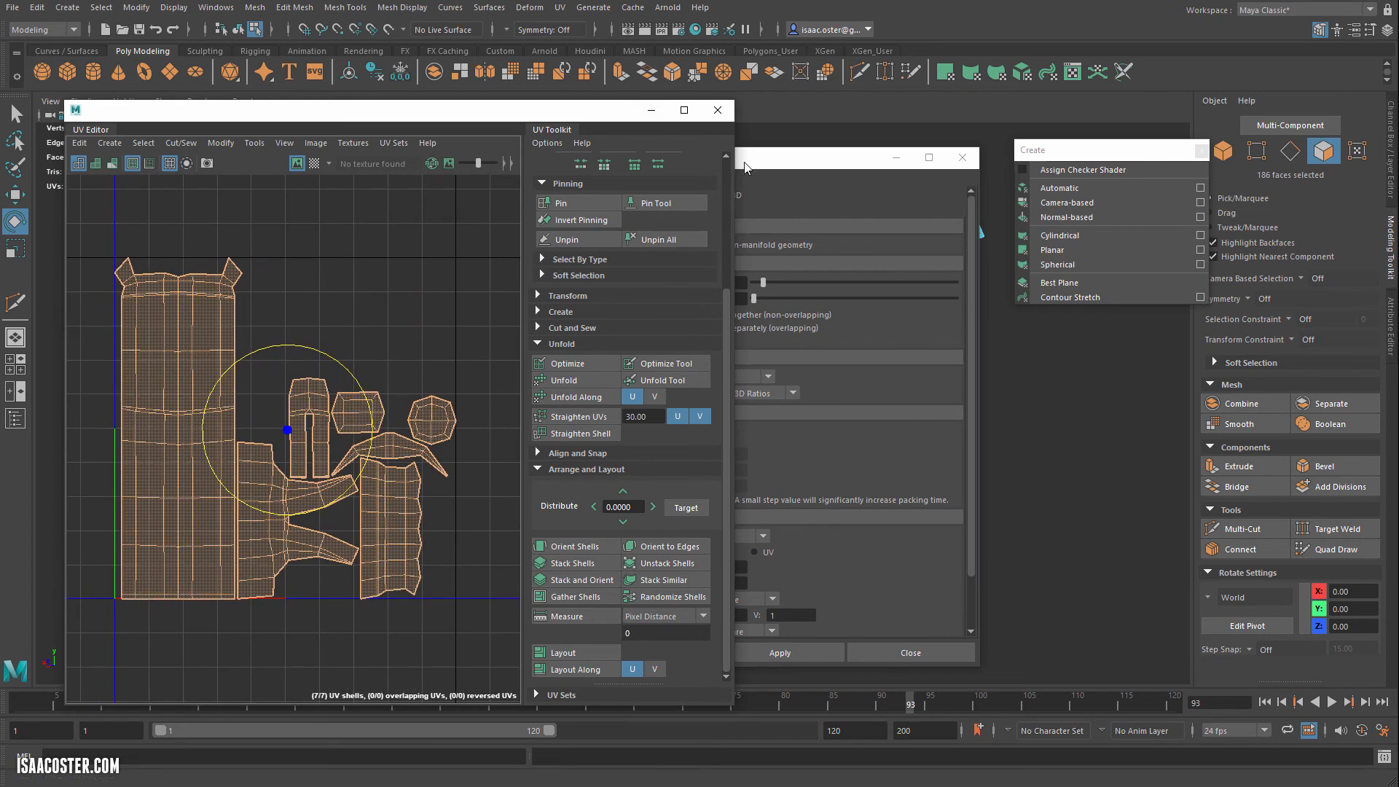
drag(767, 160, 994, 144)
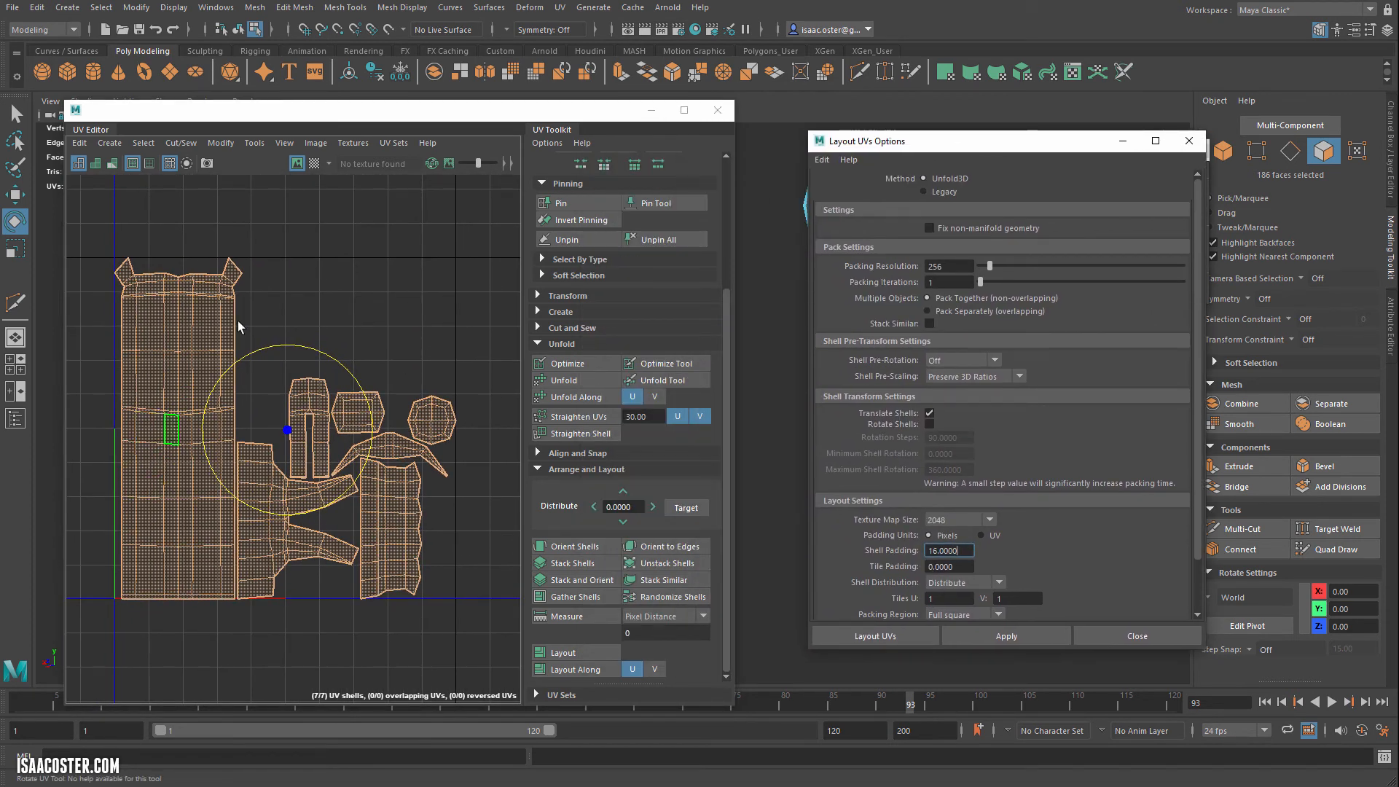
Clear the face selection and cut the tall handle shell along the horizontal edge loop just below its middle
click(301, 307)
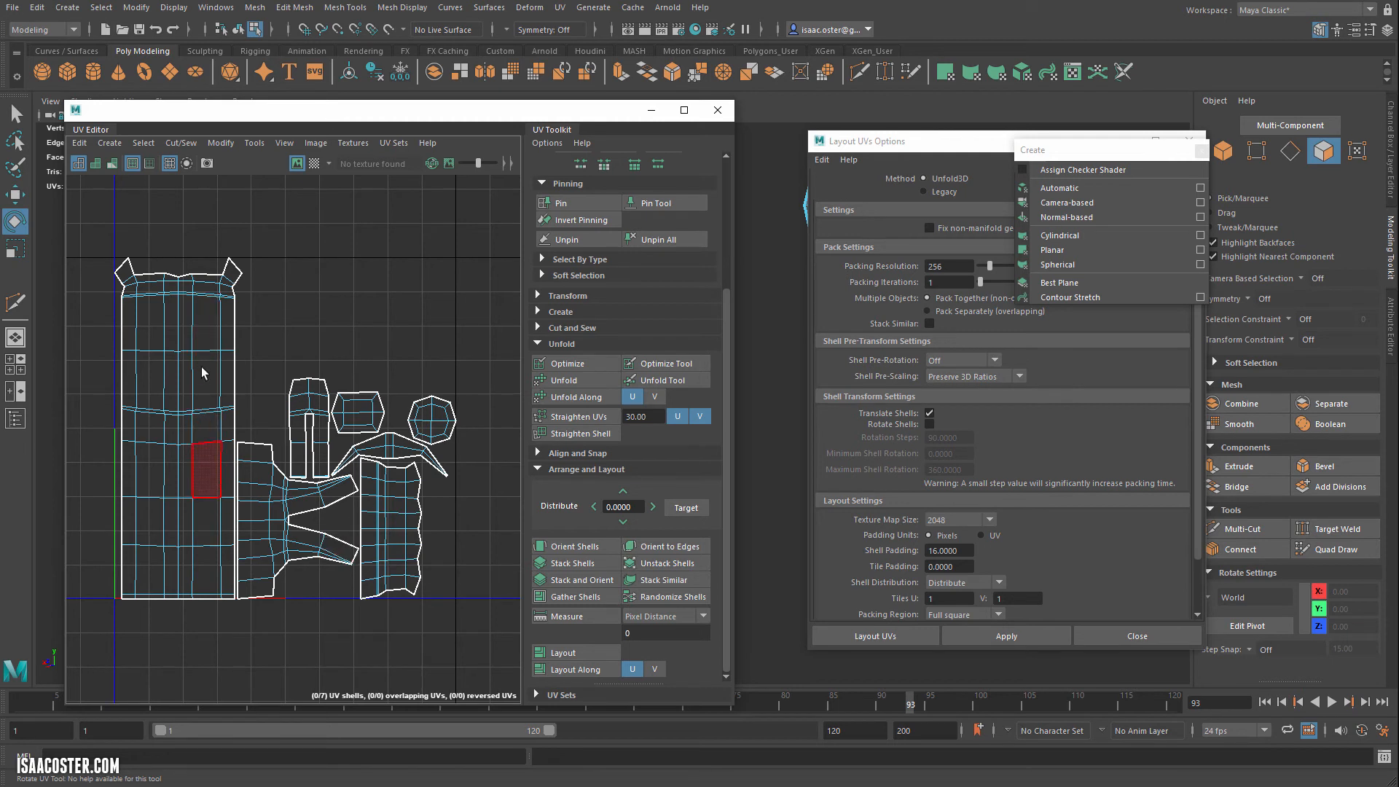
right_drag(207, 457, 204, 435)
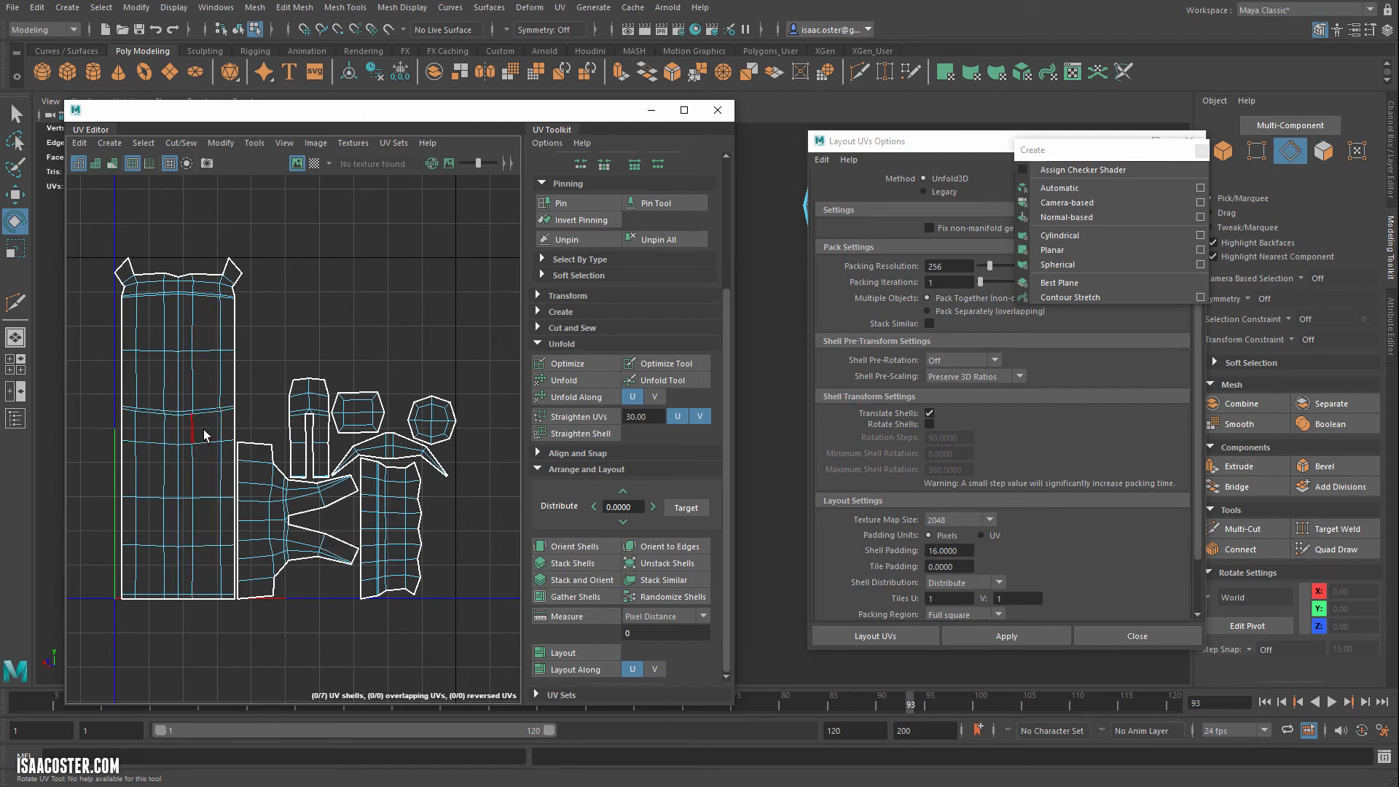
double_click(204, 443)
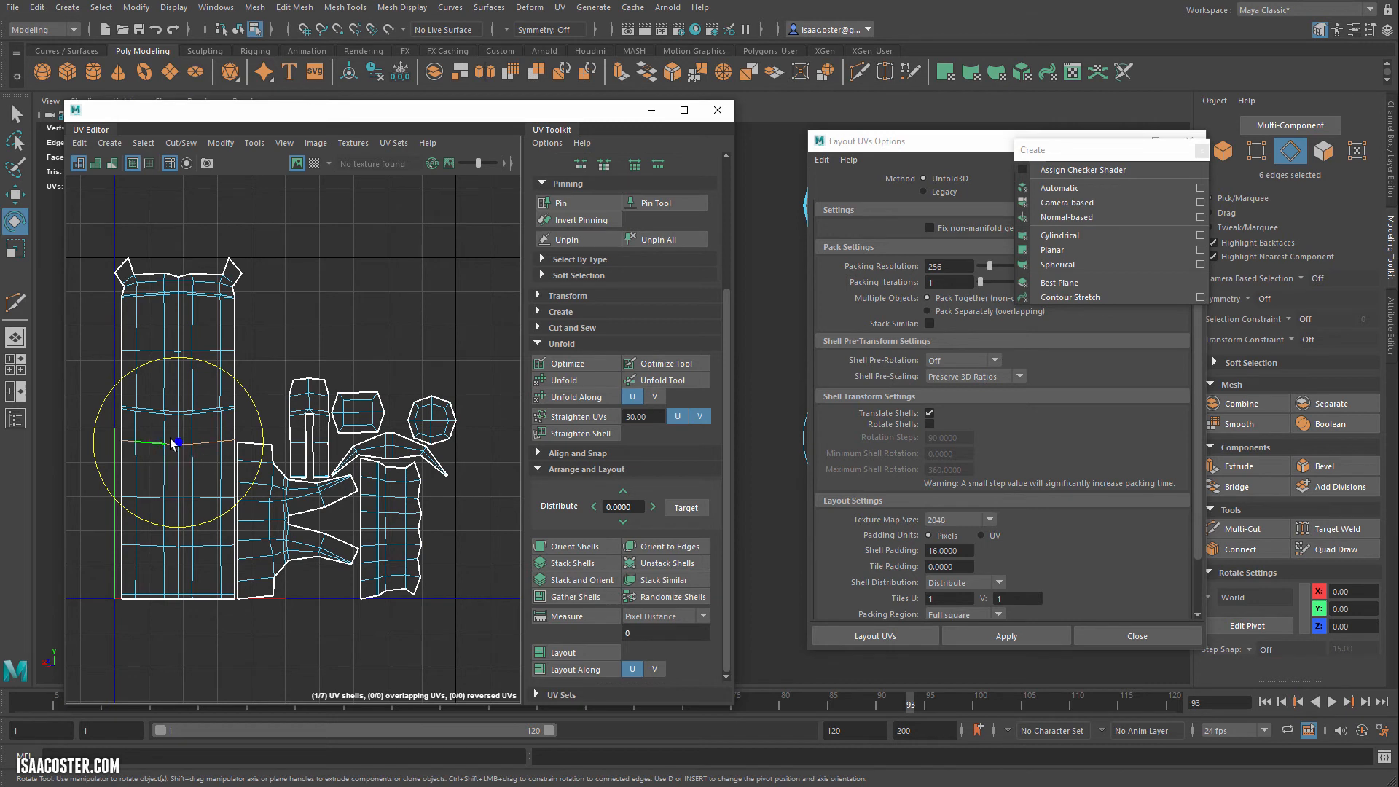
click(182, 143)
click(211, 228)
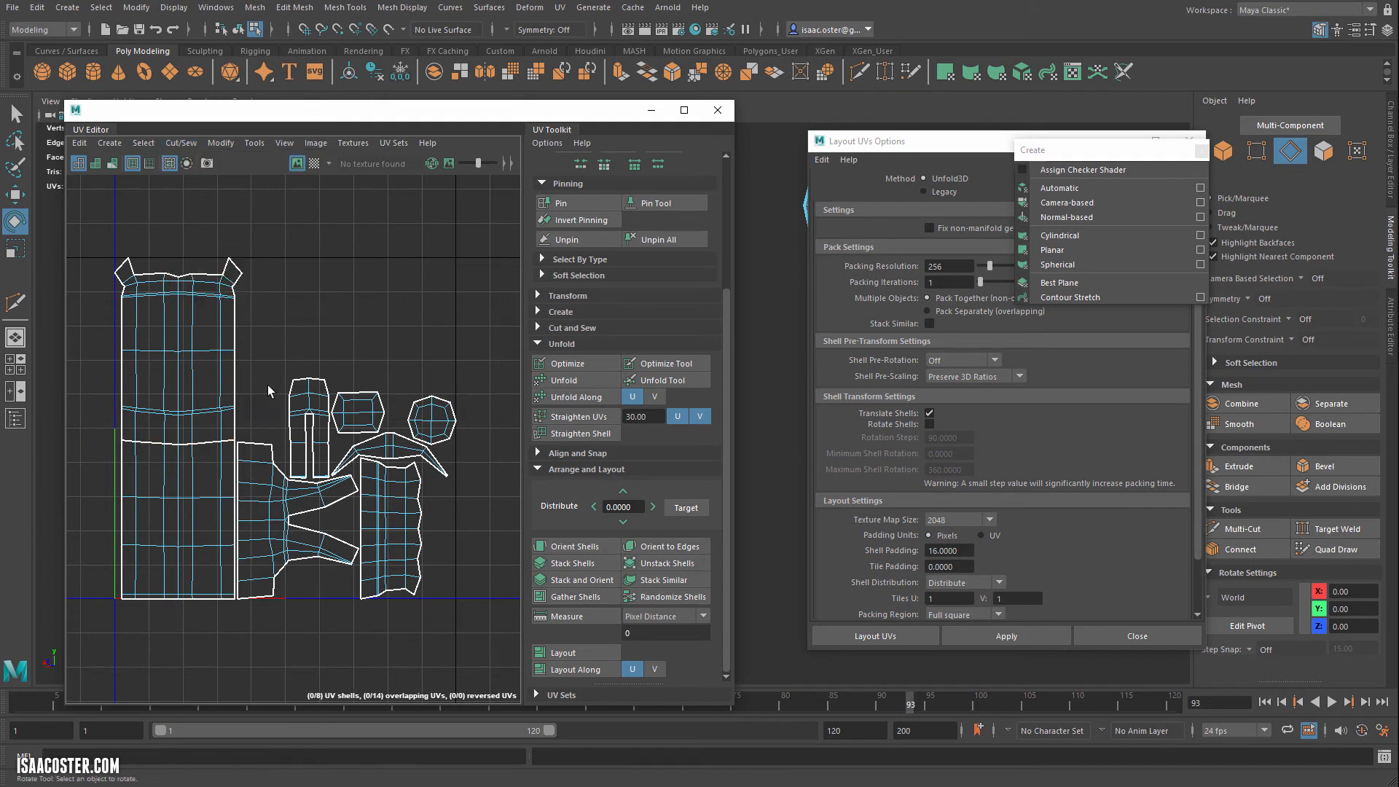
Select the faces of all the hammer's UV shells and lay them out with the handle split into two pieces
click(572, 653)
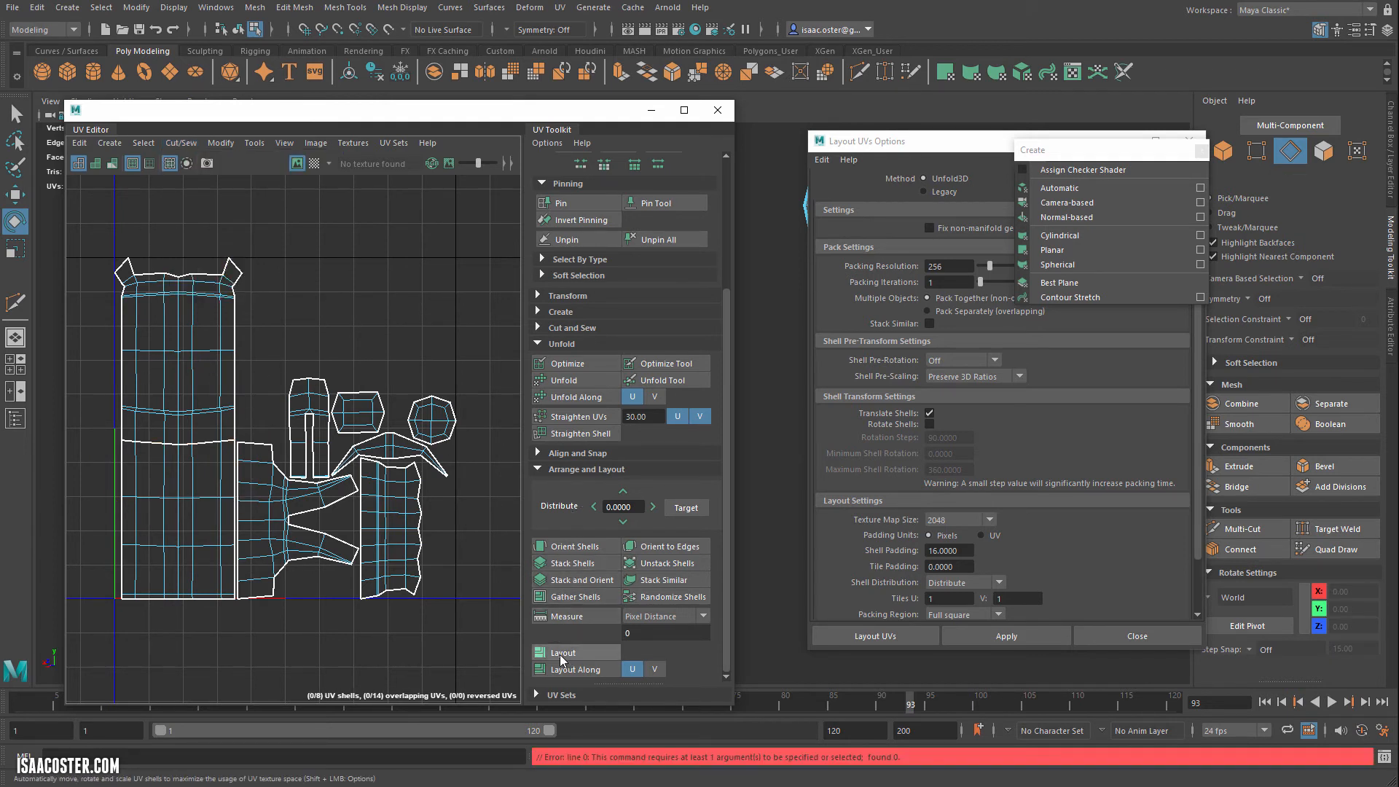
drag(479, 212, 56, 631)
right_click(393, 532)
right_drag(399, 538, 391, 574)
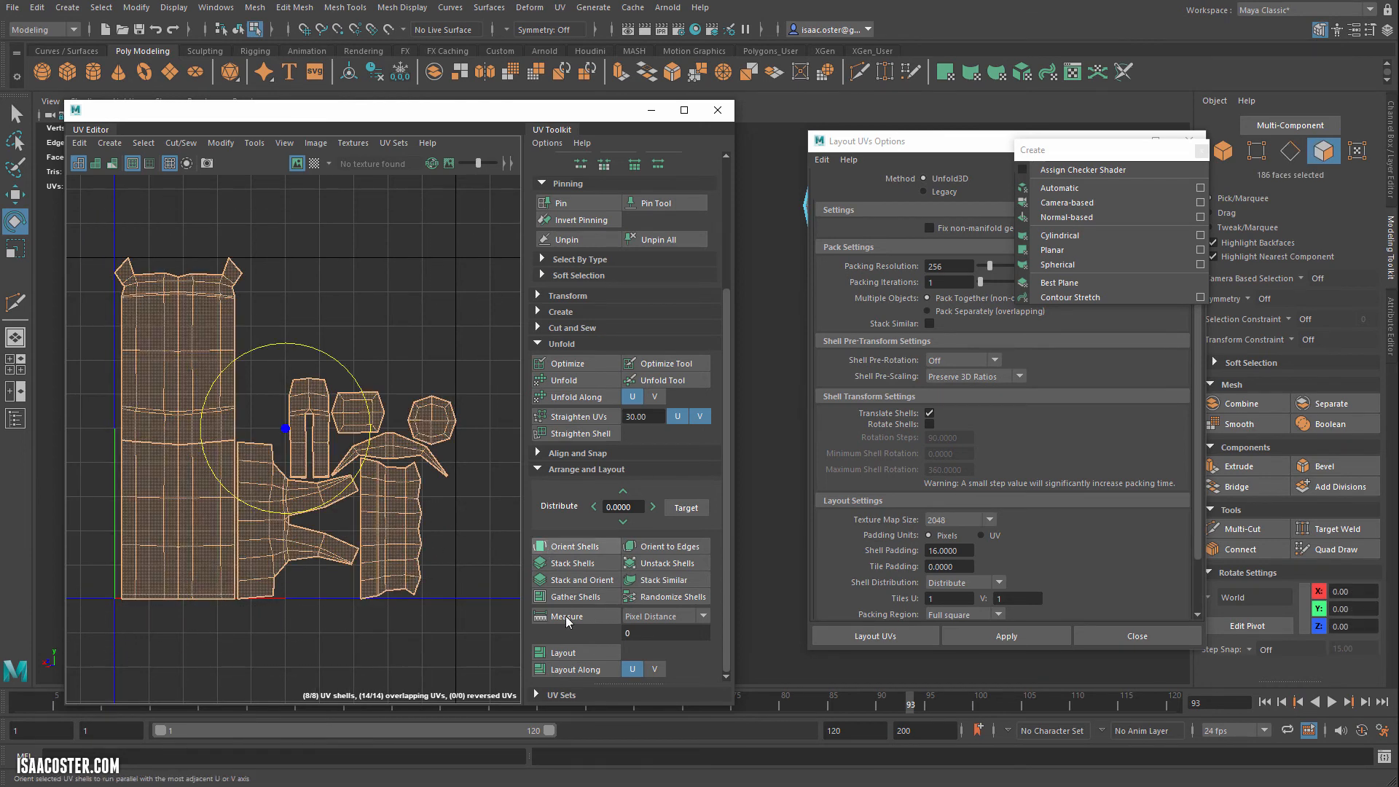
click(565, 653)
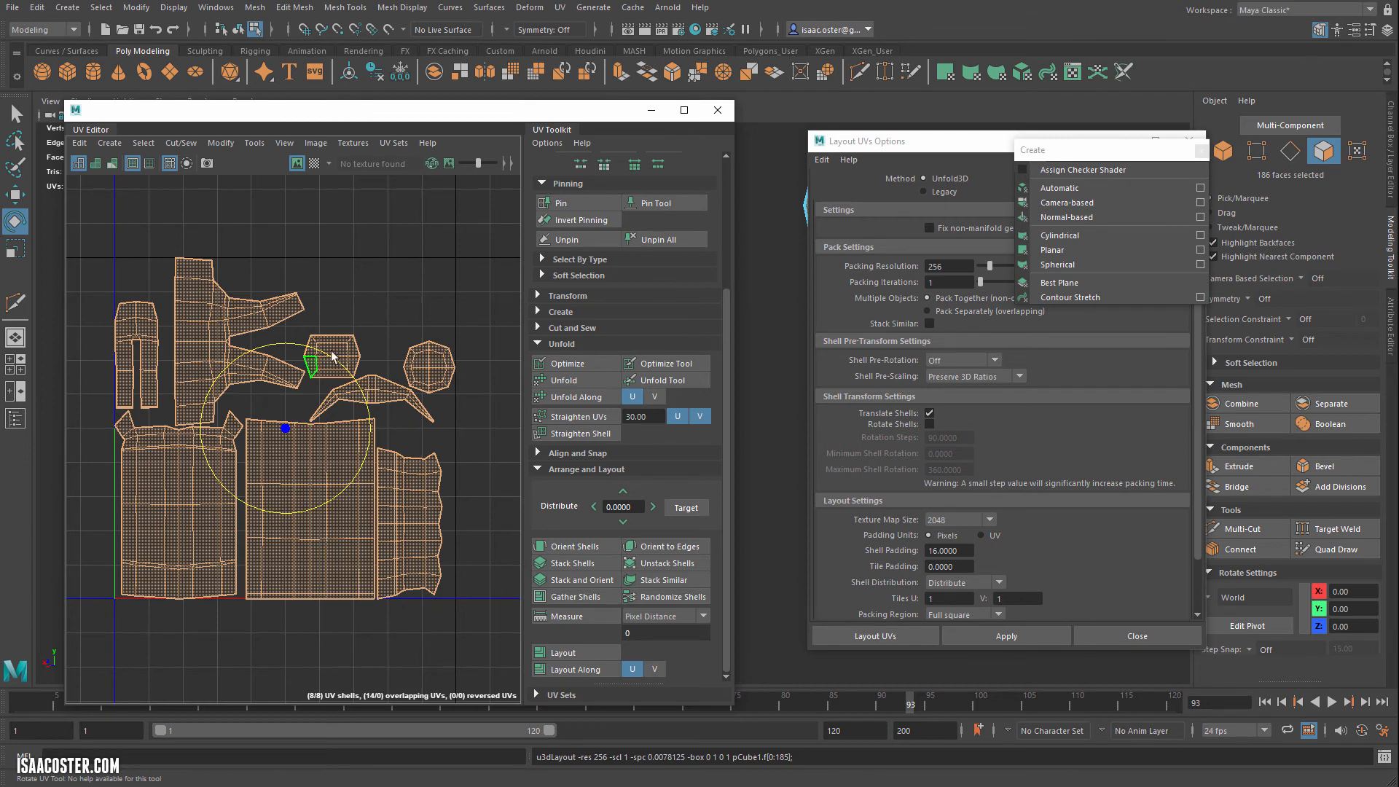
Undo the last layout, set the texel density map size to 2048, and get the texel density of the selected shells
key(ctrl+z)
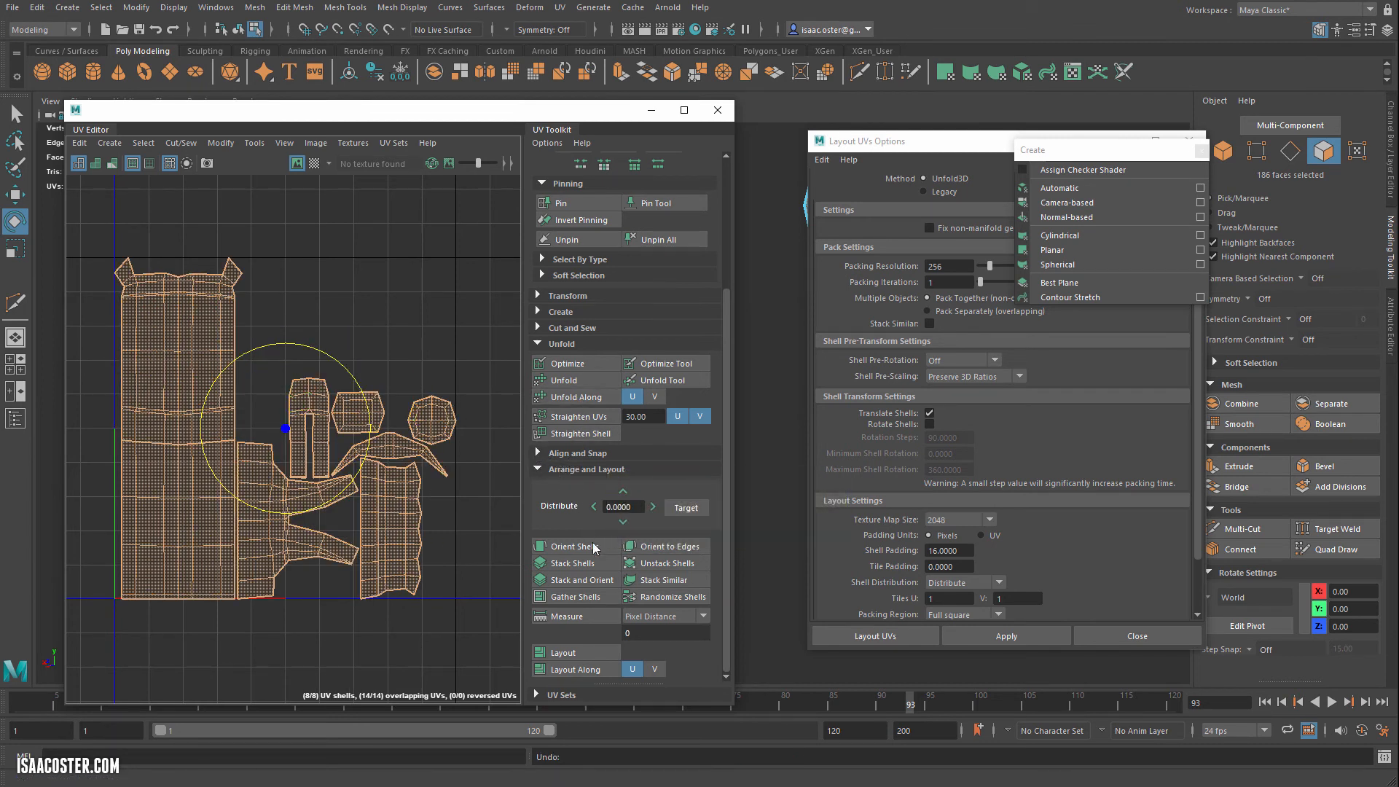
drag(730, 341, 730, 182)
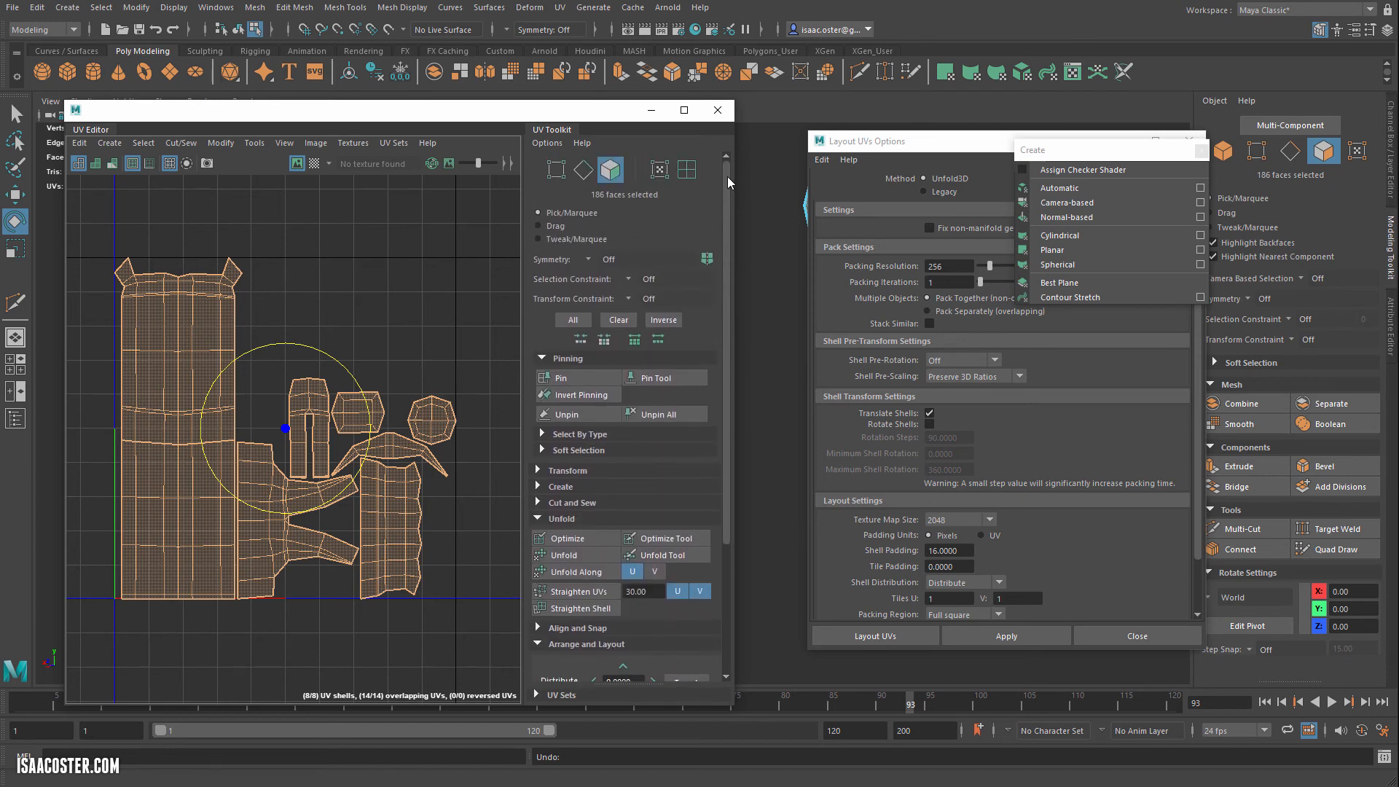
click(547, 471)
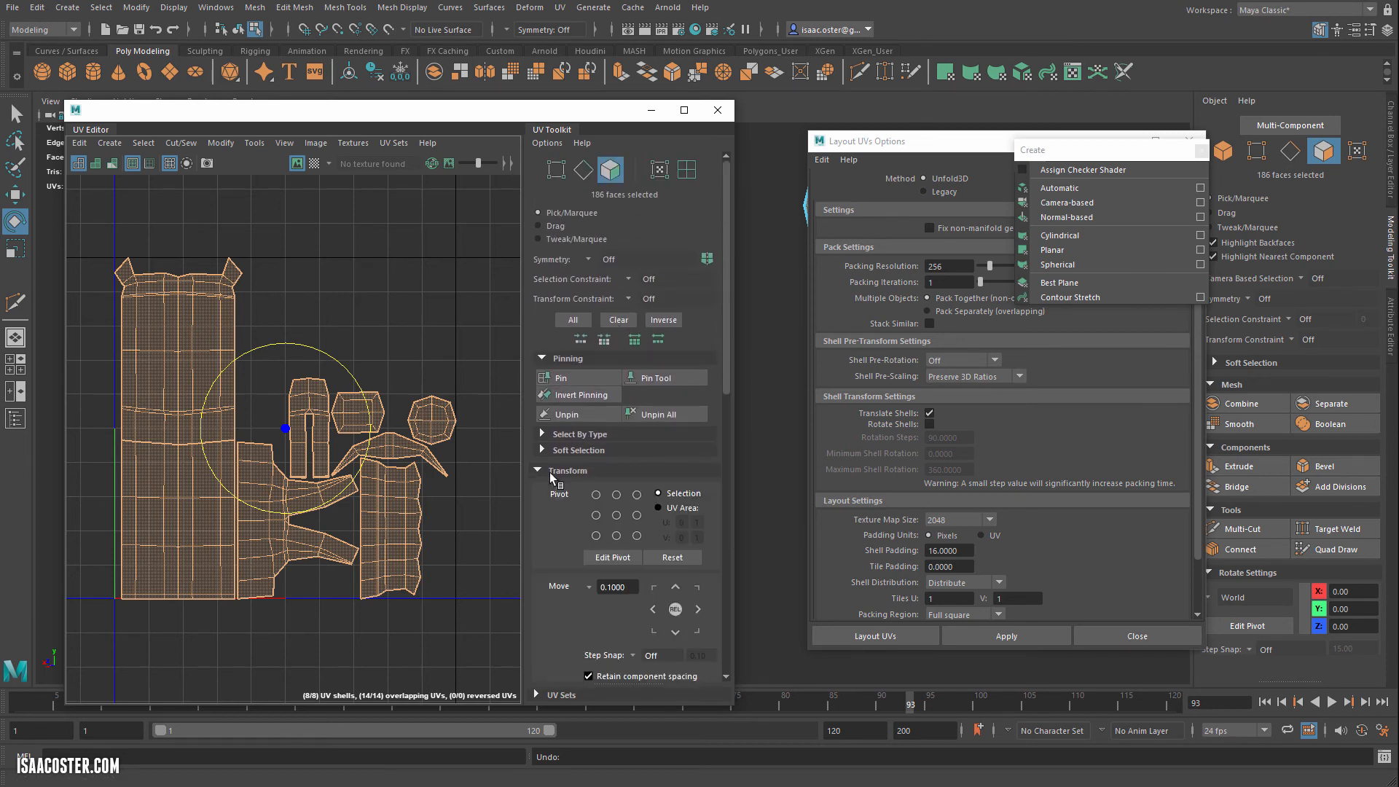
scroll(565, 590, down, 6)
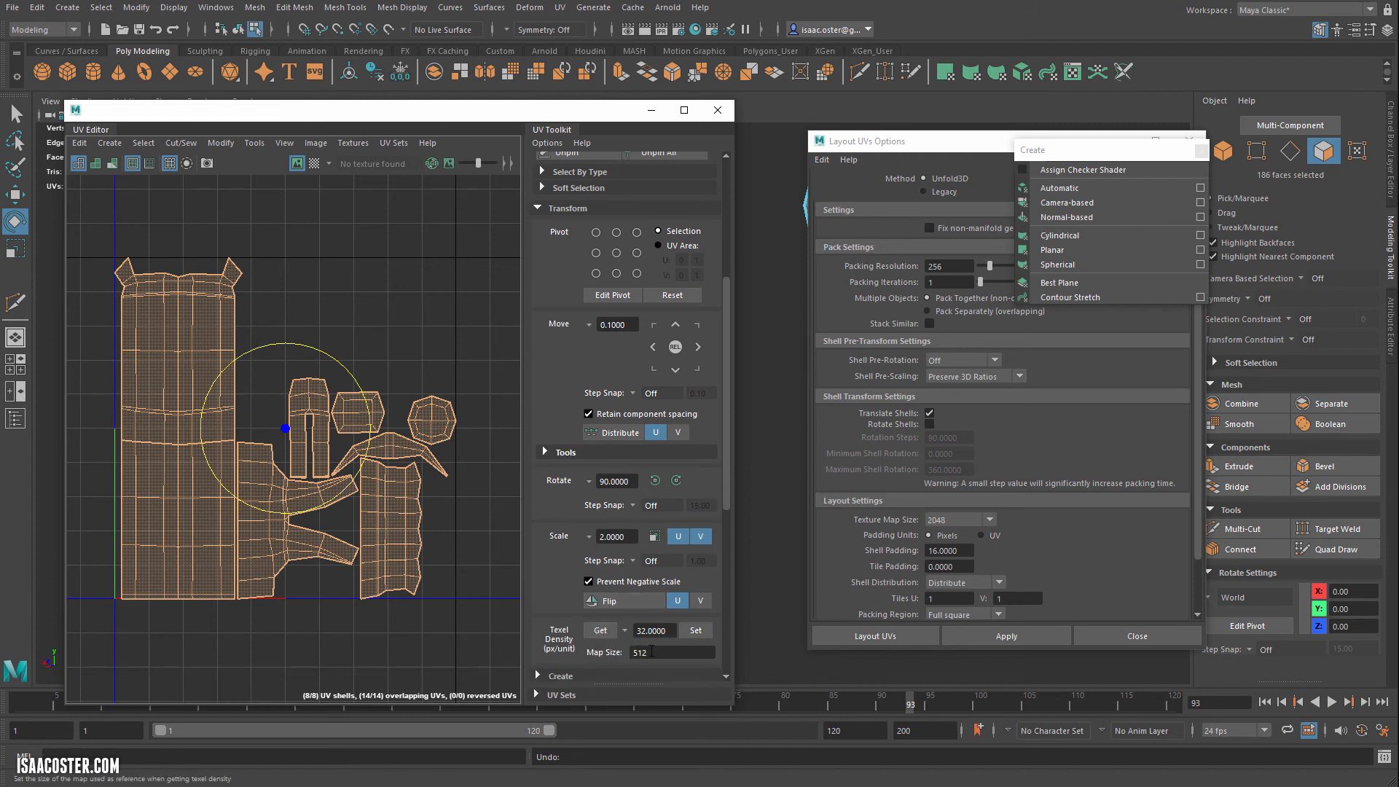
drag(659, 653, 582, 642)
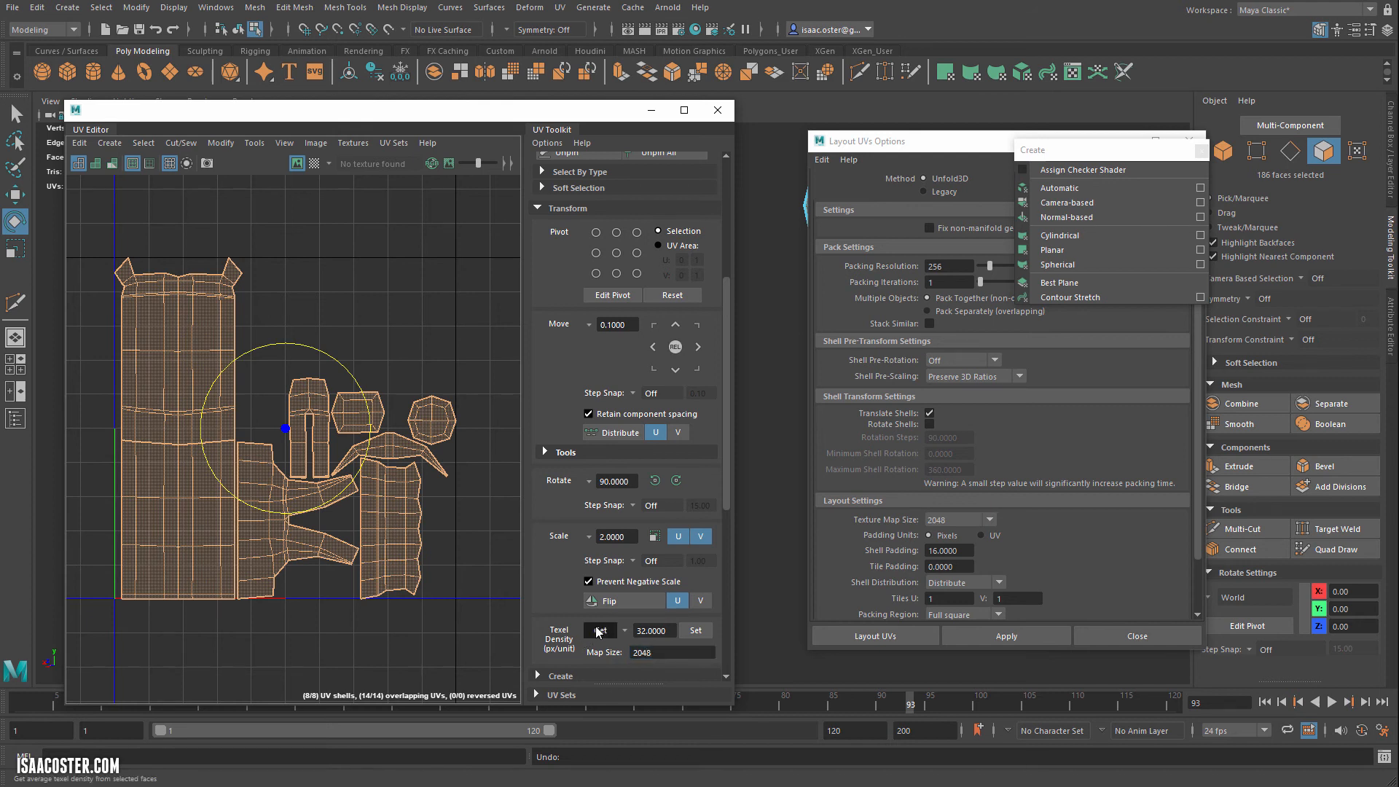
click(601, 630)
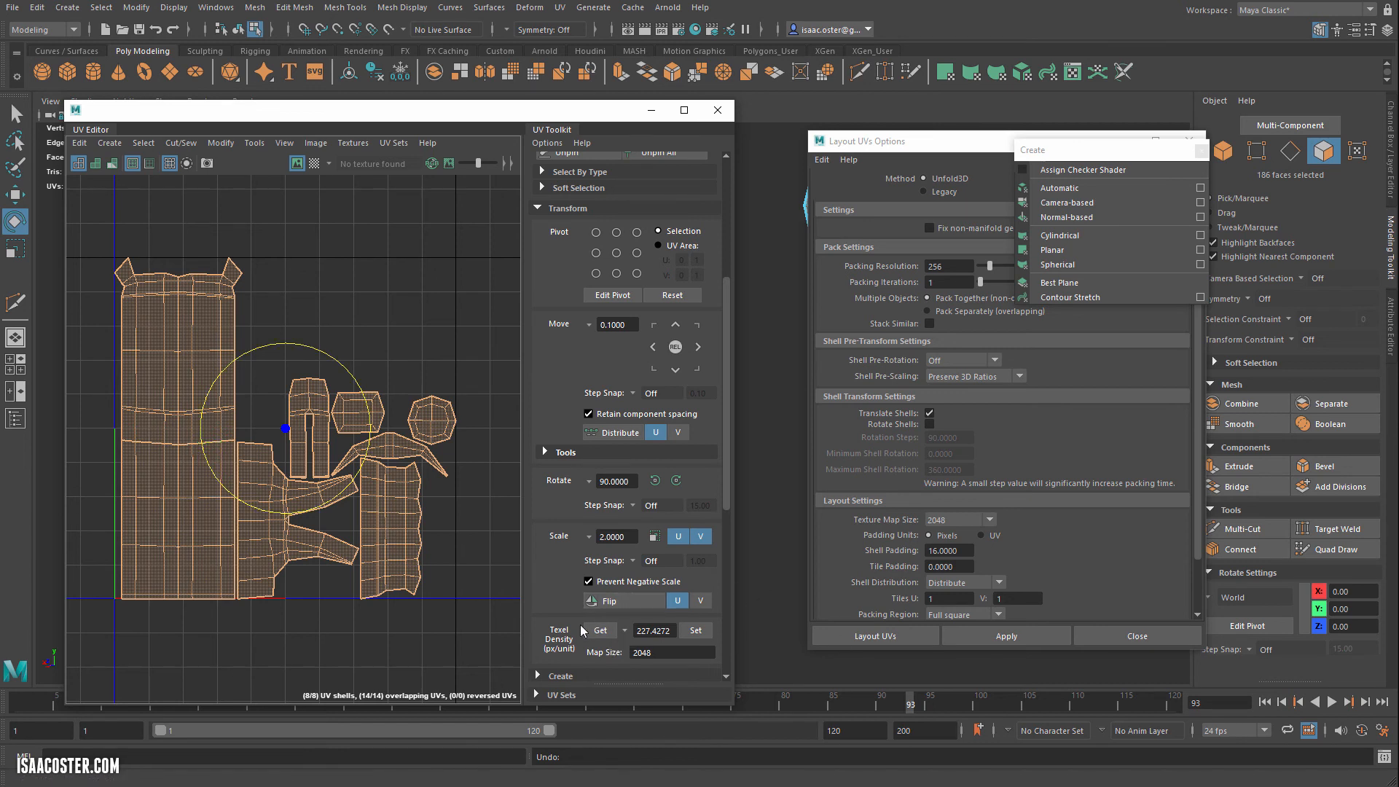
Lay out all the selected shells again and get their new texel density
scroll(576, 641, down, 8)
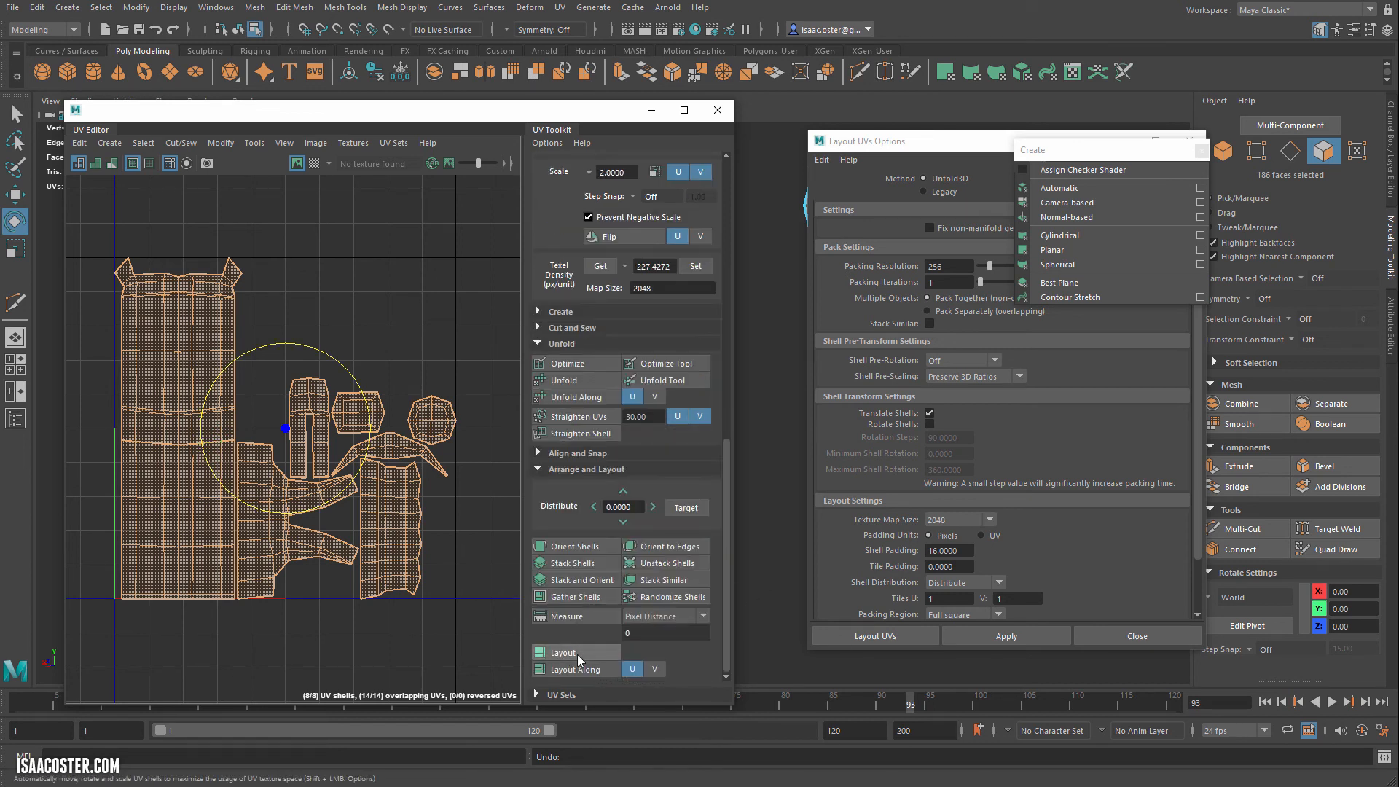
click(578, 654)
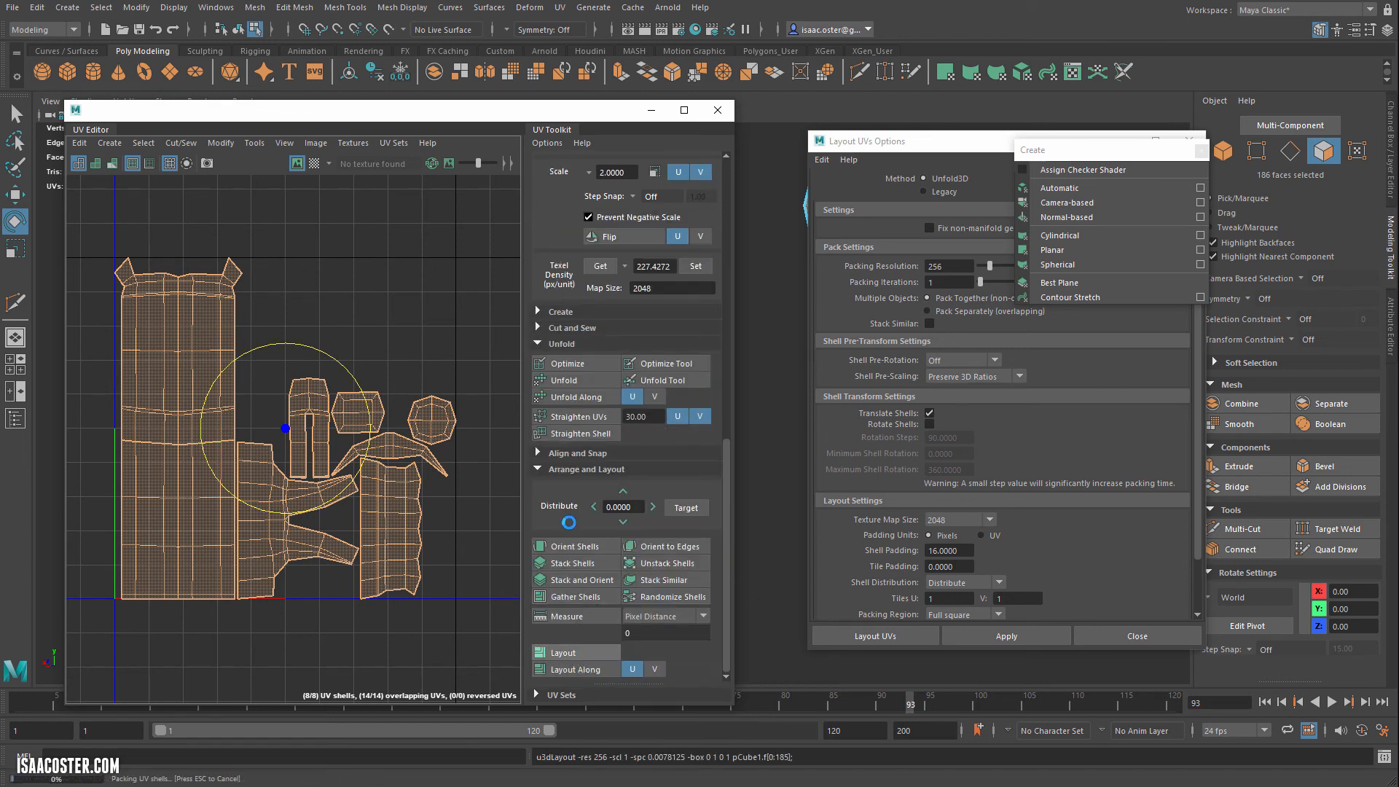
click(600, 266)
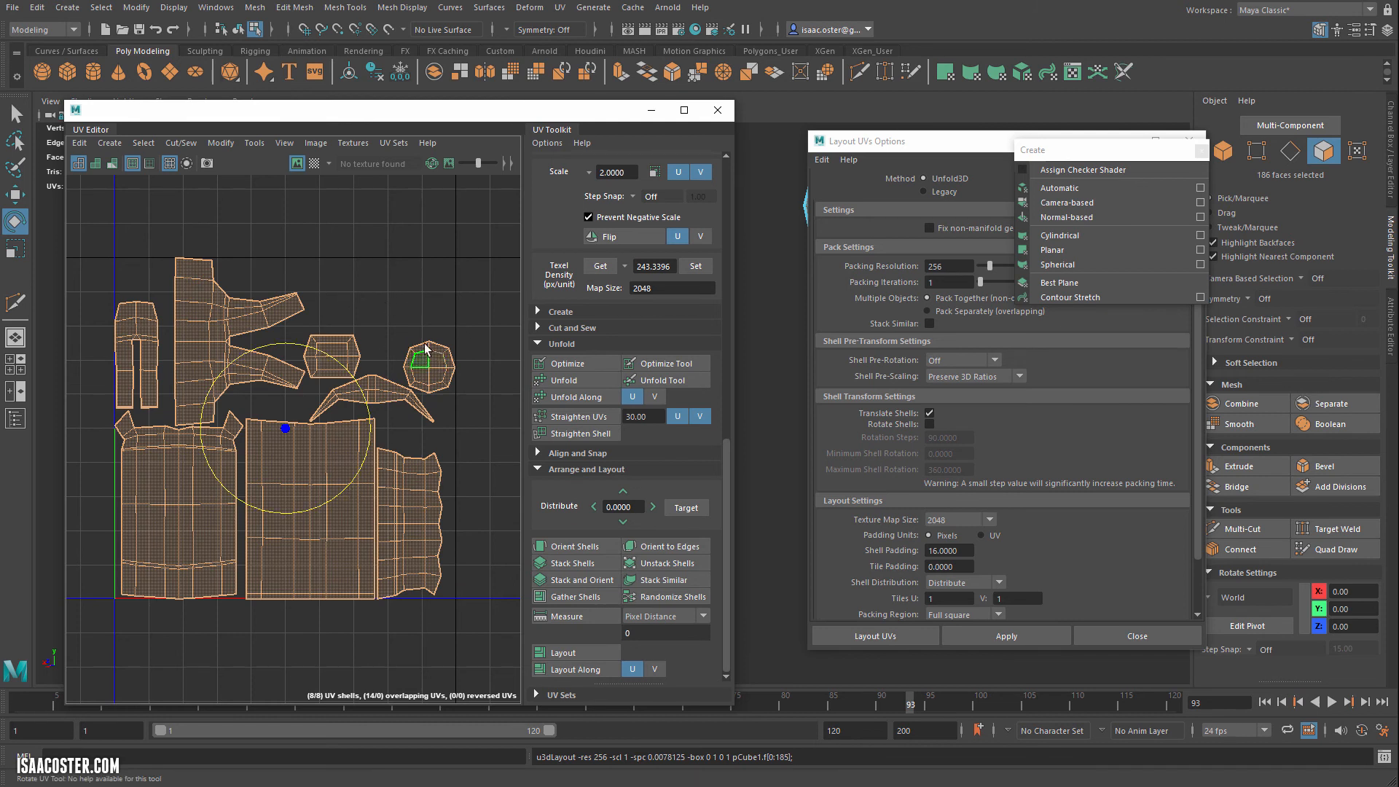
Clear the face selection and cut the small arched shell along the vertical edges just right of its centre
click(390, 277)
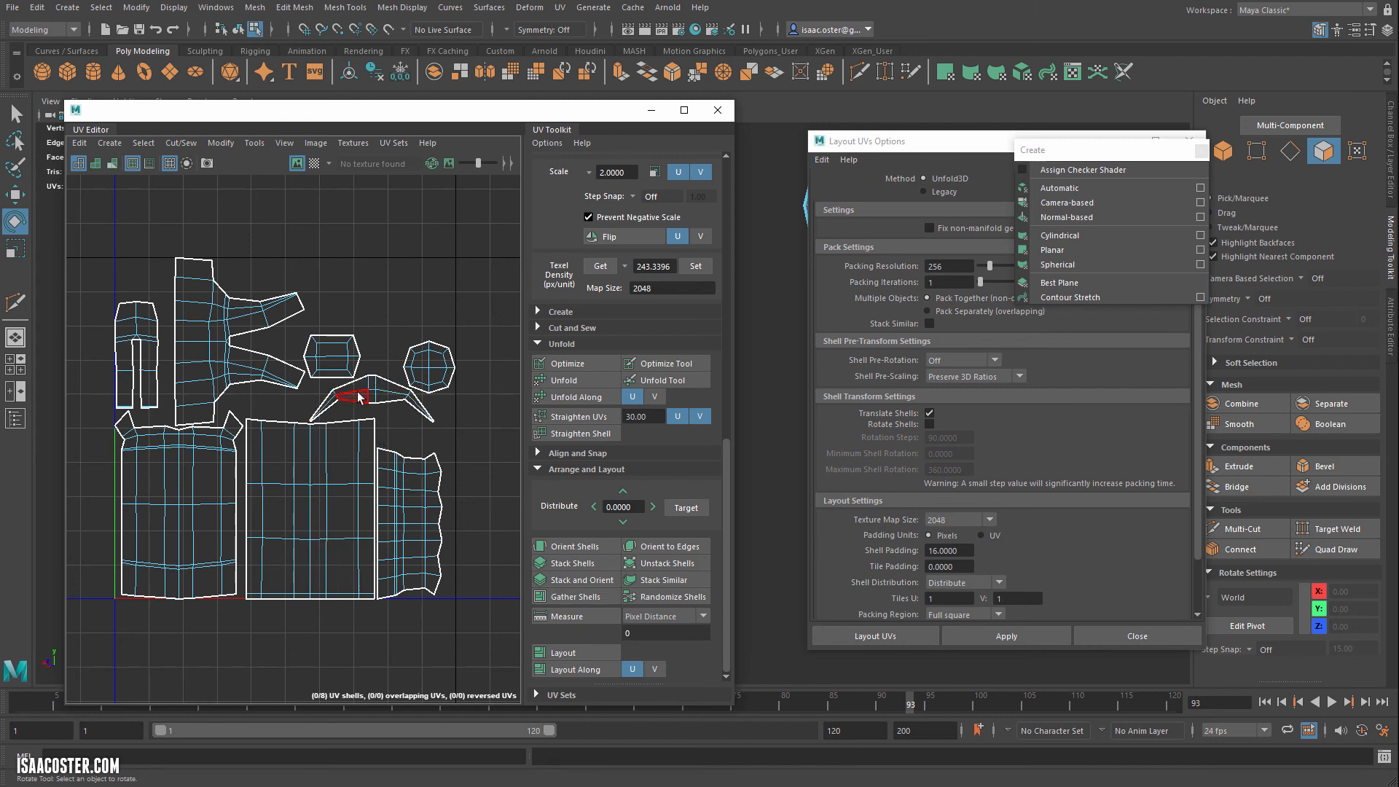
scroll(359, 398, up, 6)
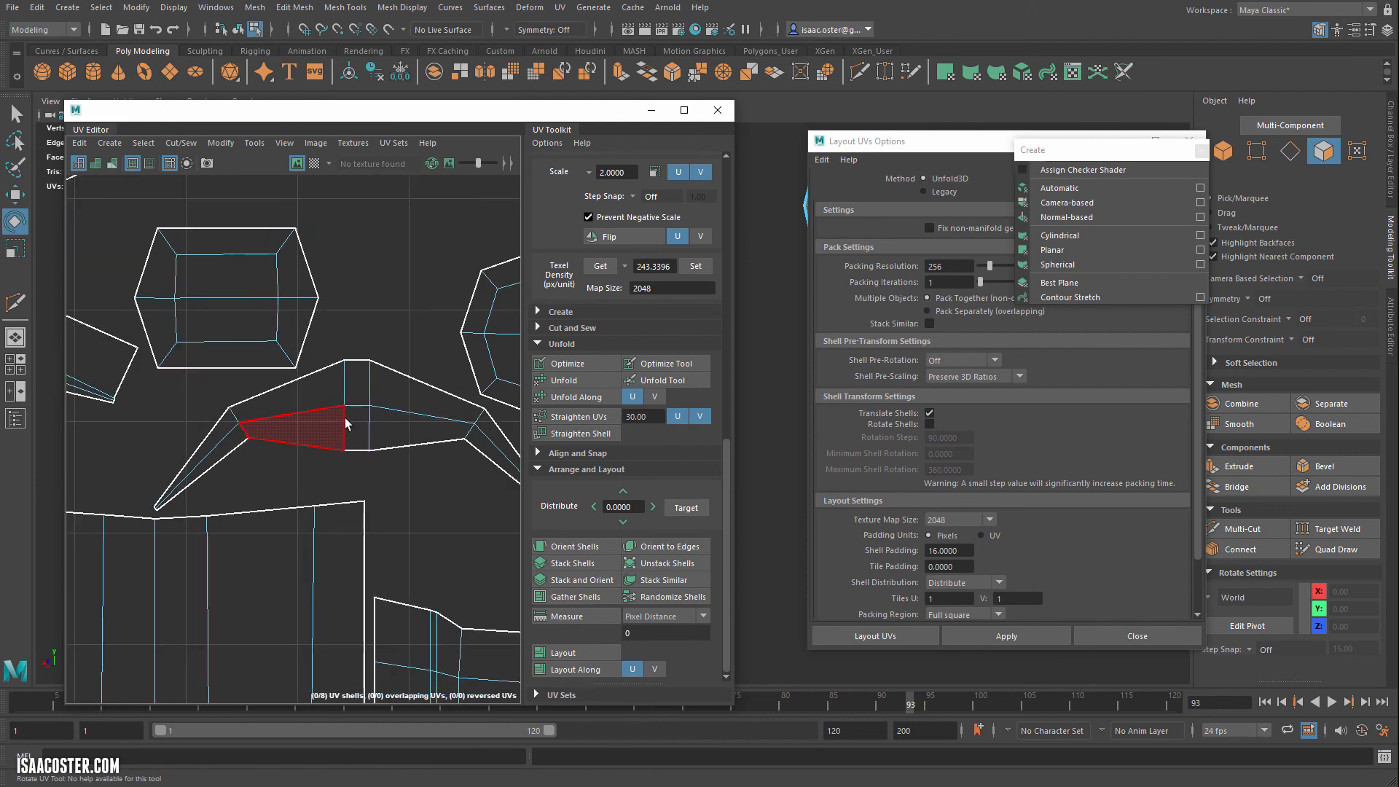
right_drag(355, 397, 367, 362)
click(370, 379)
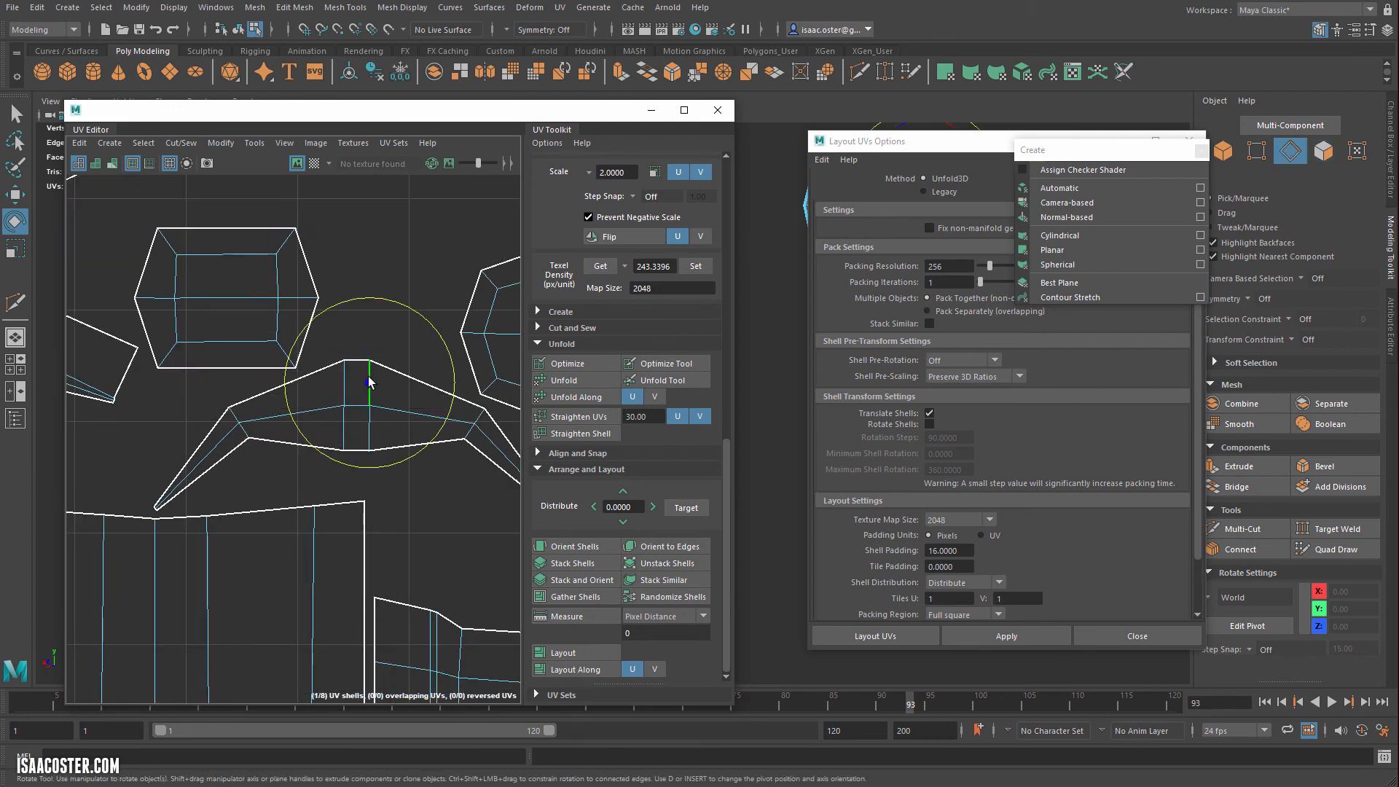
click(111, 144)
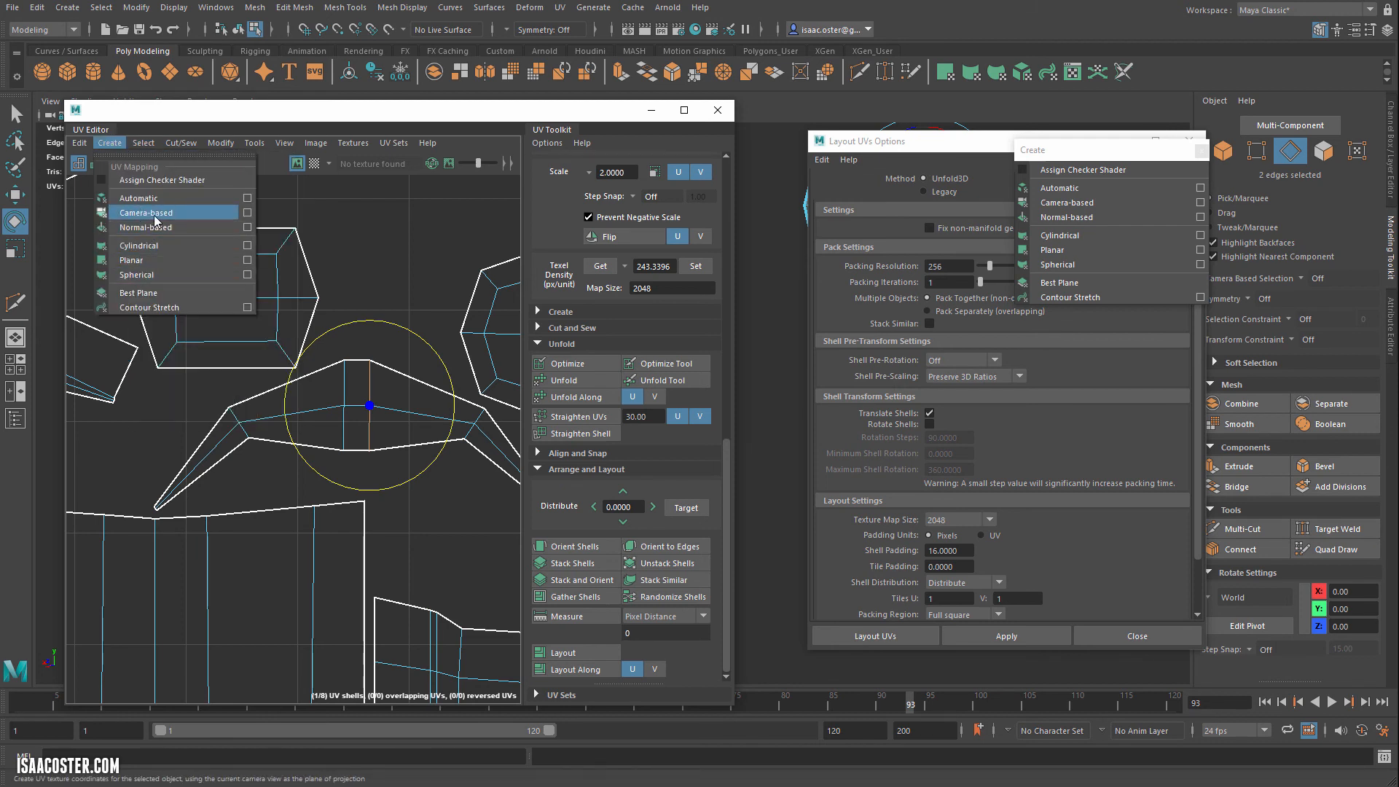
mouse_move(181, 143)
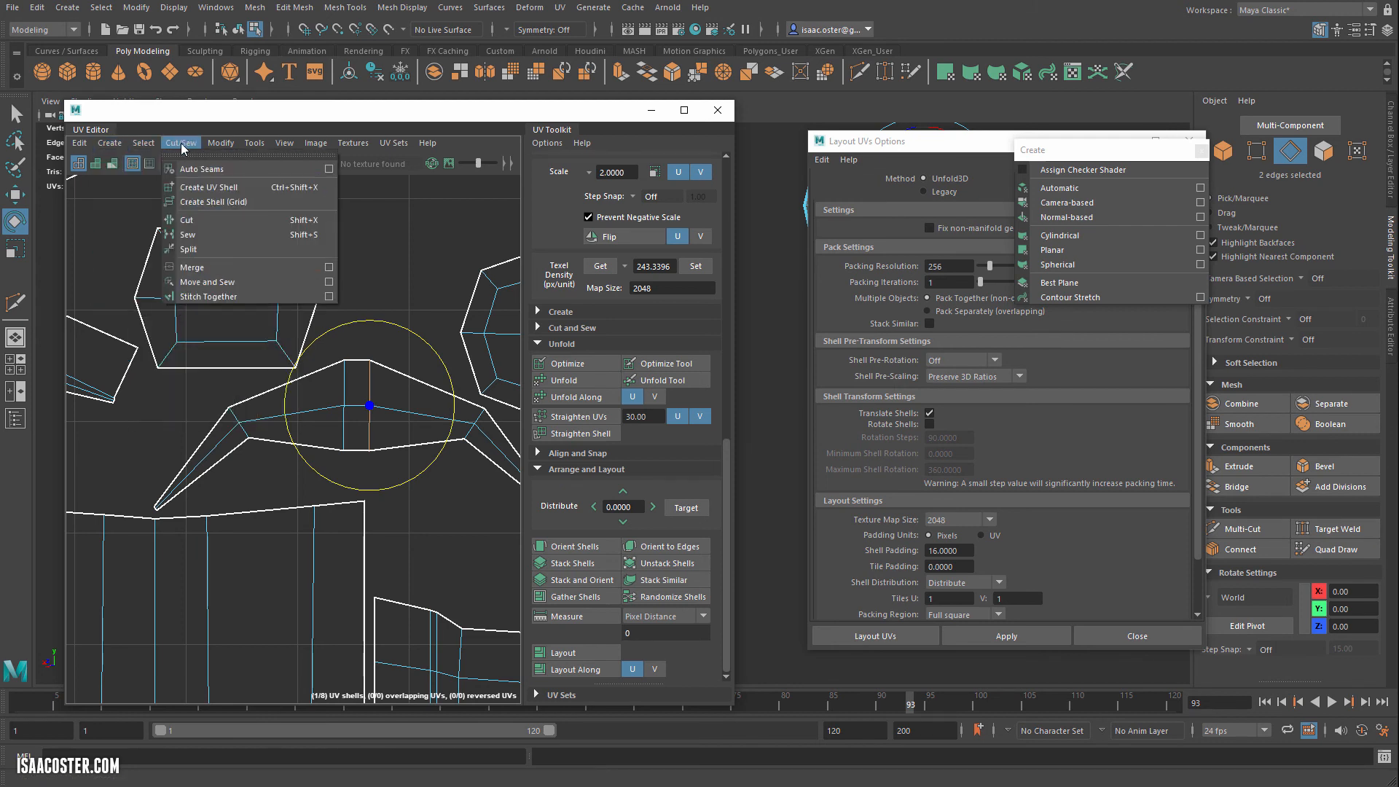
click(188, 220)
Select the faces of all shells, lay them out with the arched shell split, and get the texel density
click(569, 653)
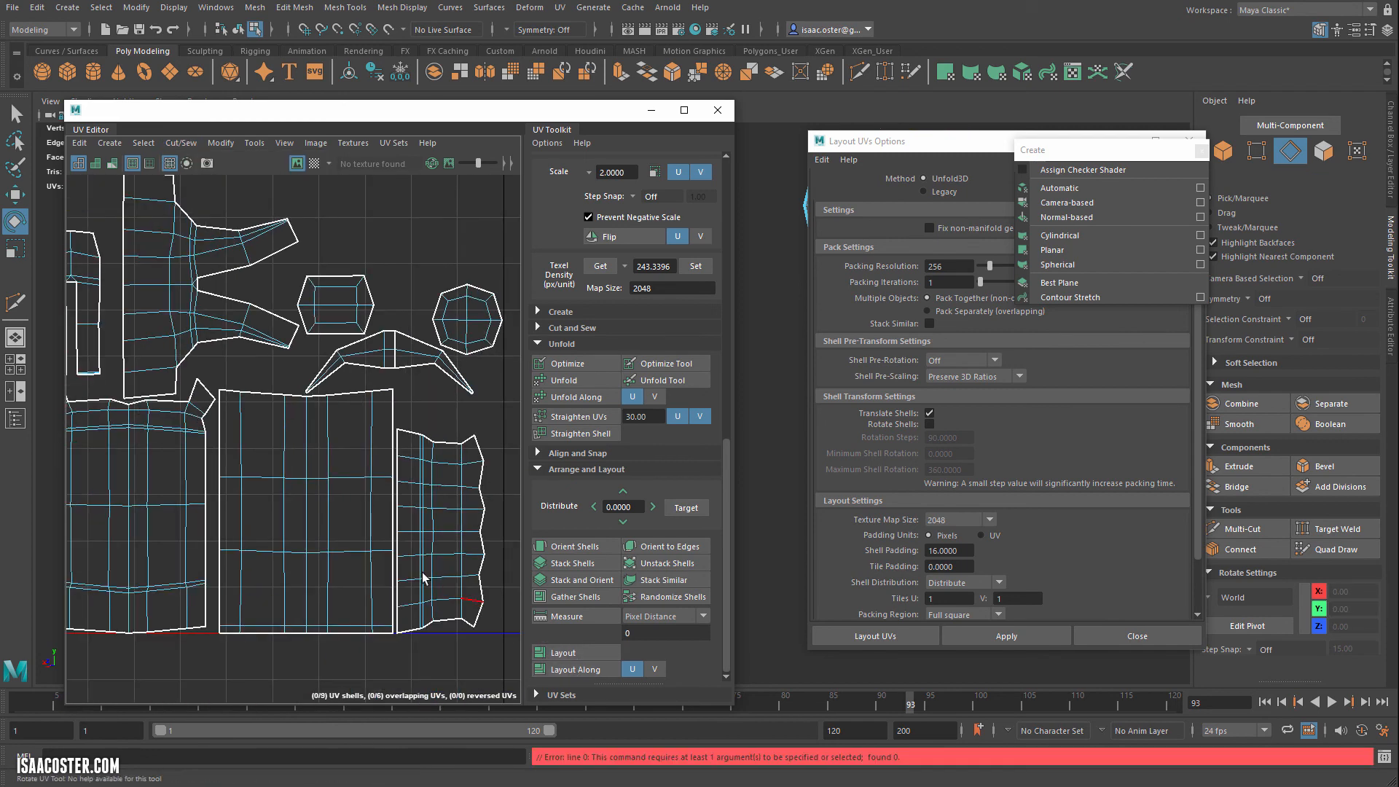
right_drag(412, 404, 432, 438)
scroll(433, 435, down, 3)
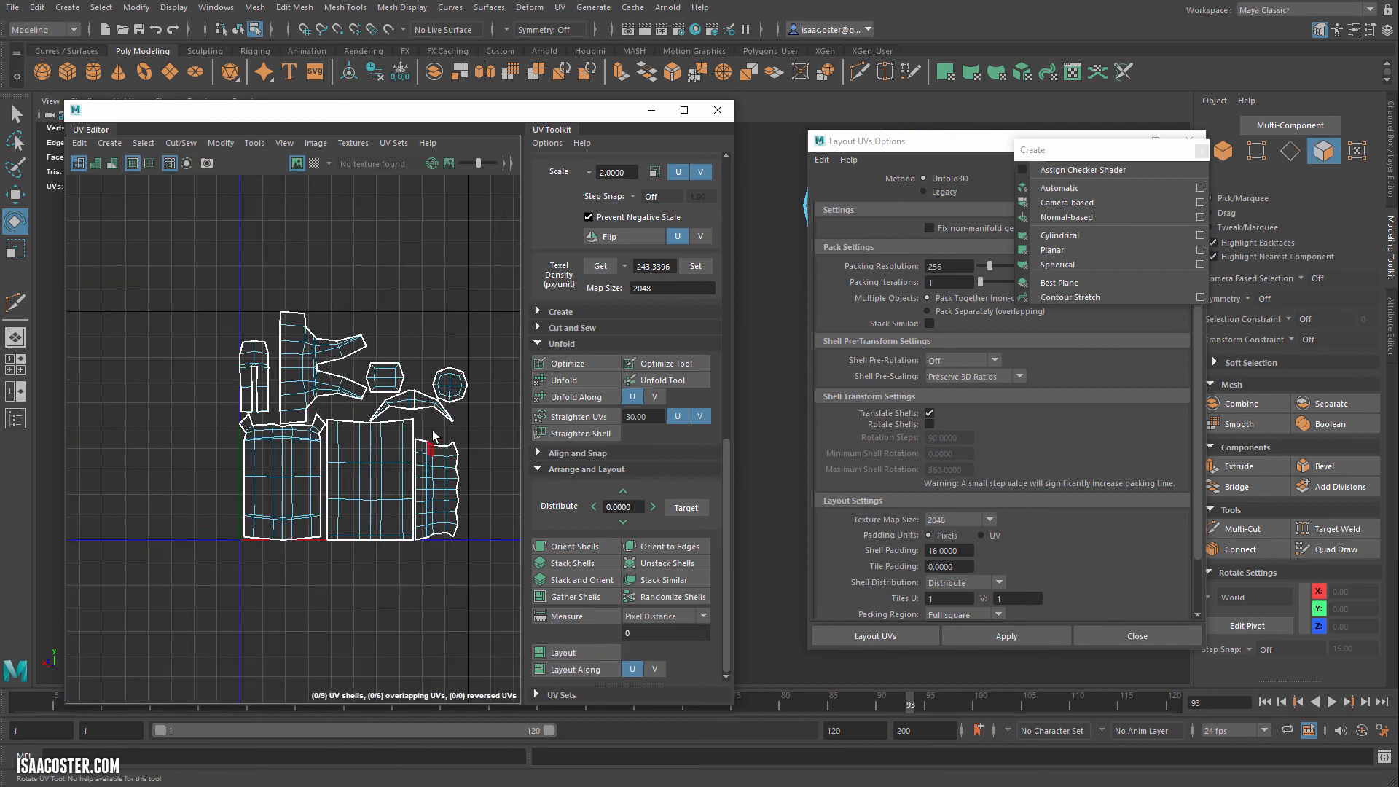
drag(486, 274, 196, 572)
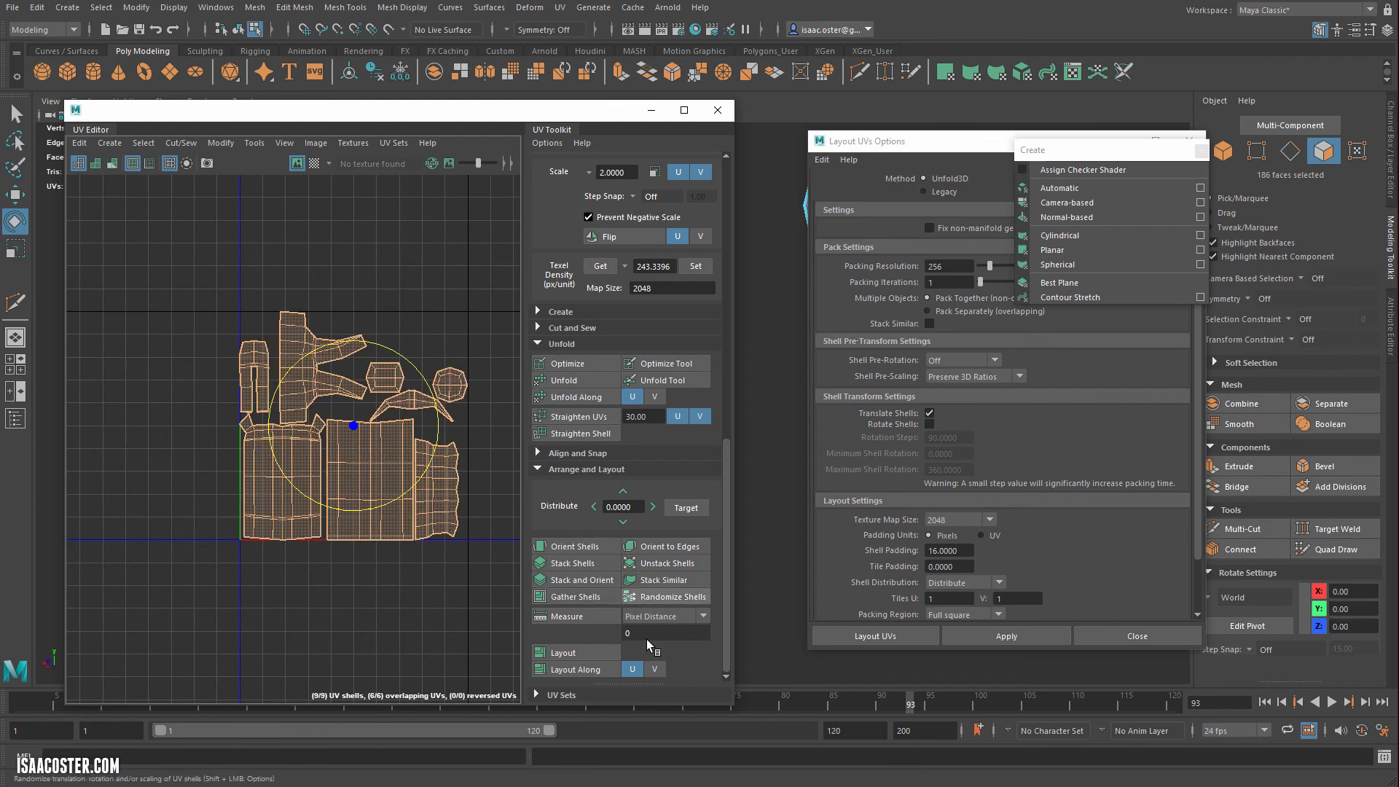
click(578, 650)
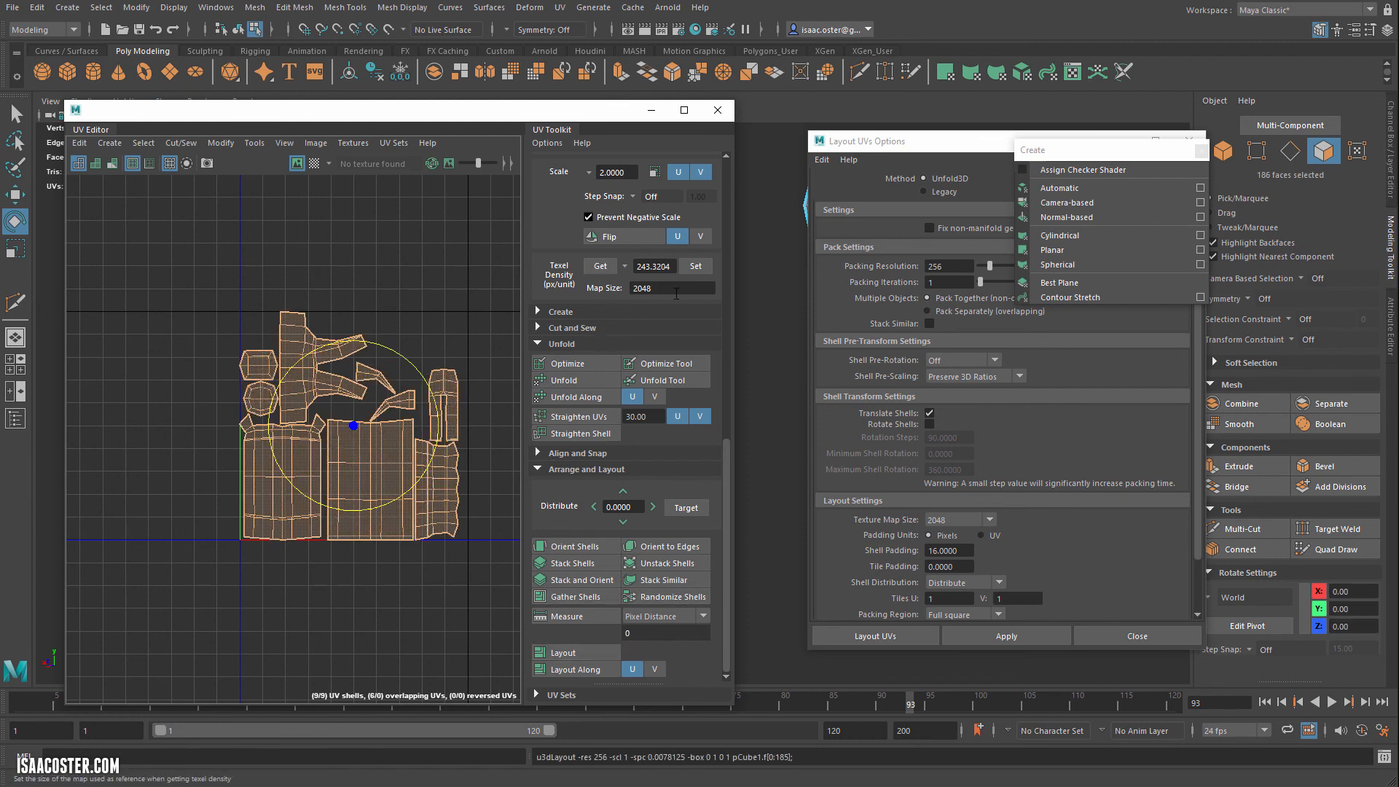
Undo the last layout and the arched shell's cut, and clear the selection
key(ctrl+z)
key(ctrl+z)
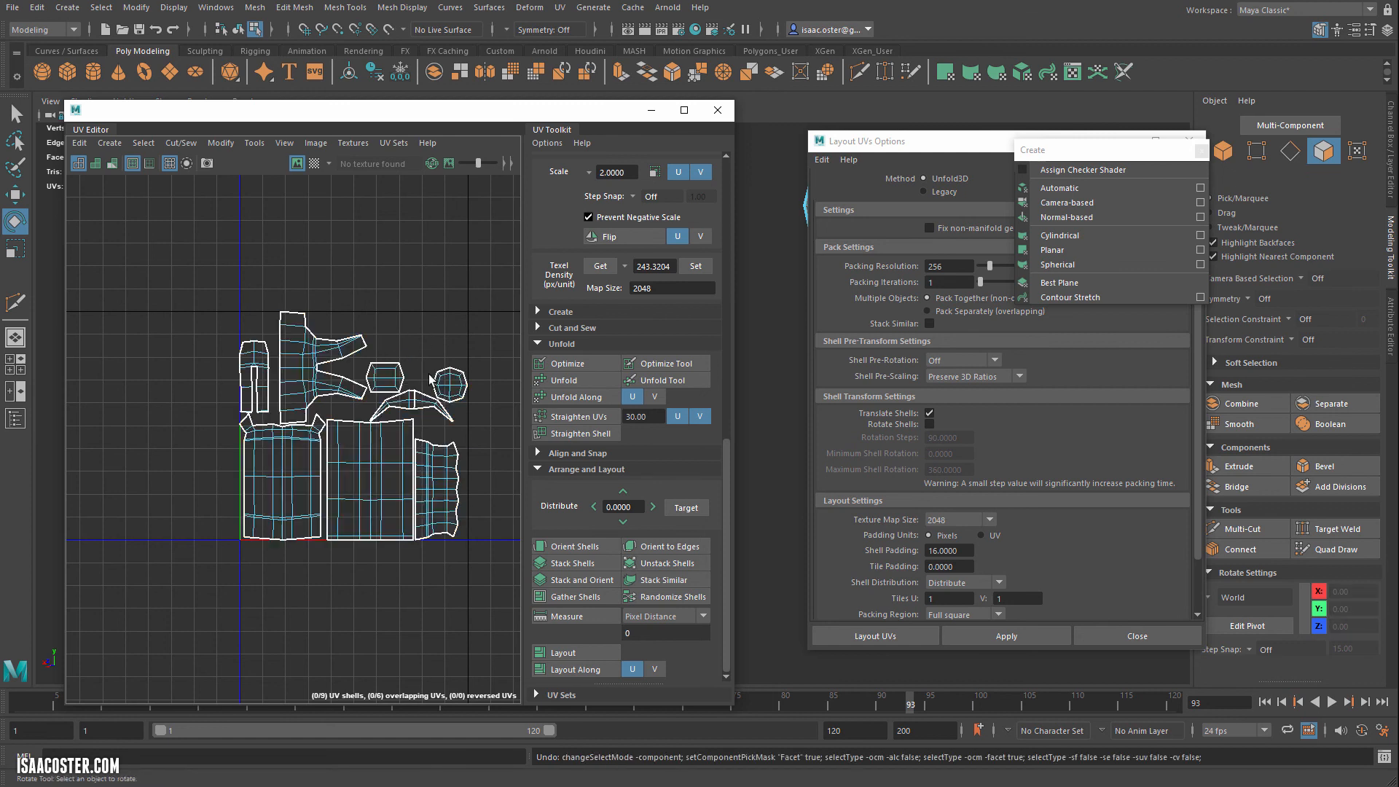
click(429, 303)
key(ctrl+z)
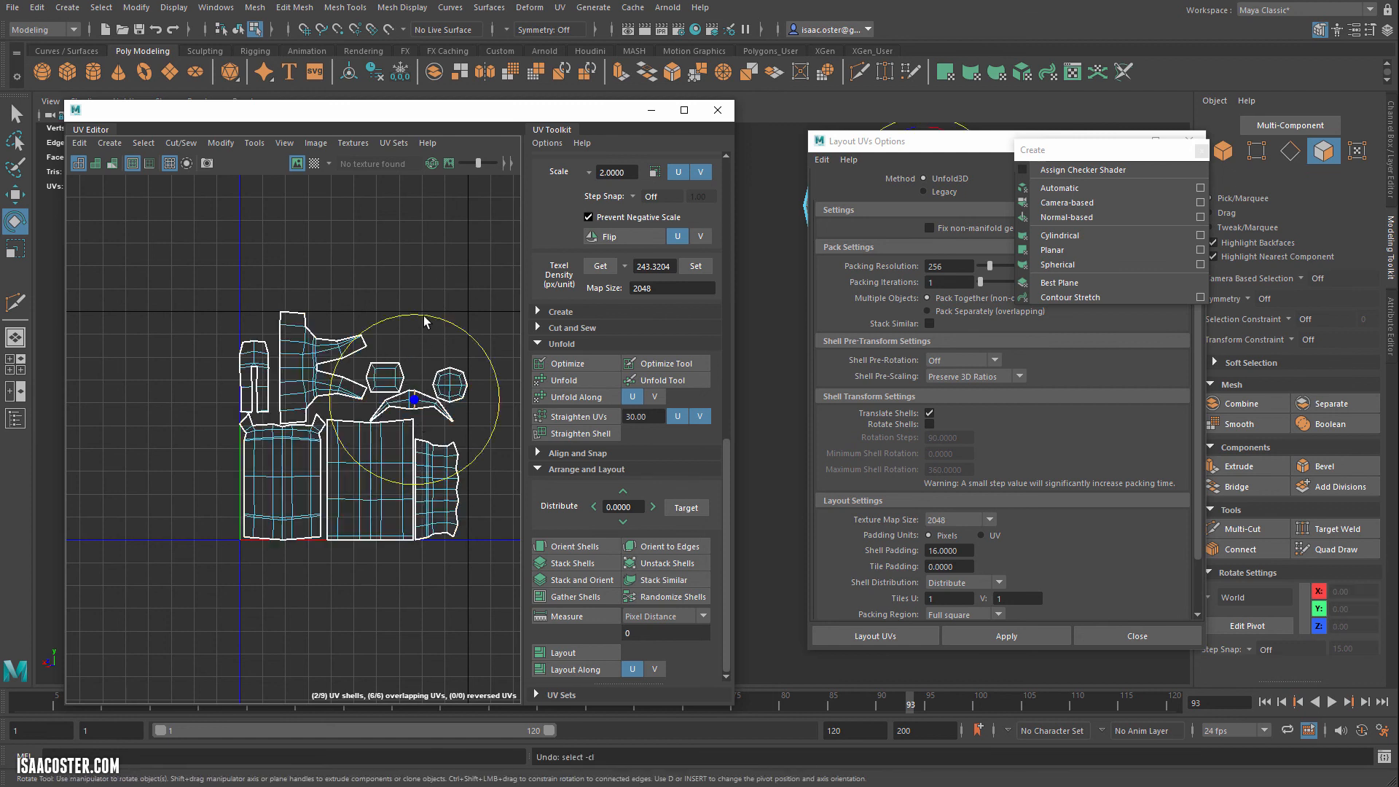
key(ctrl+z)
click(443, 283)
scroll(443, 282, up, 3)
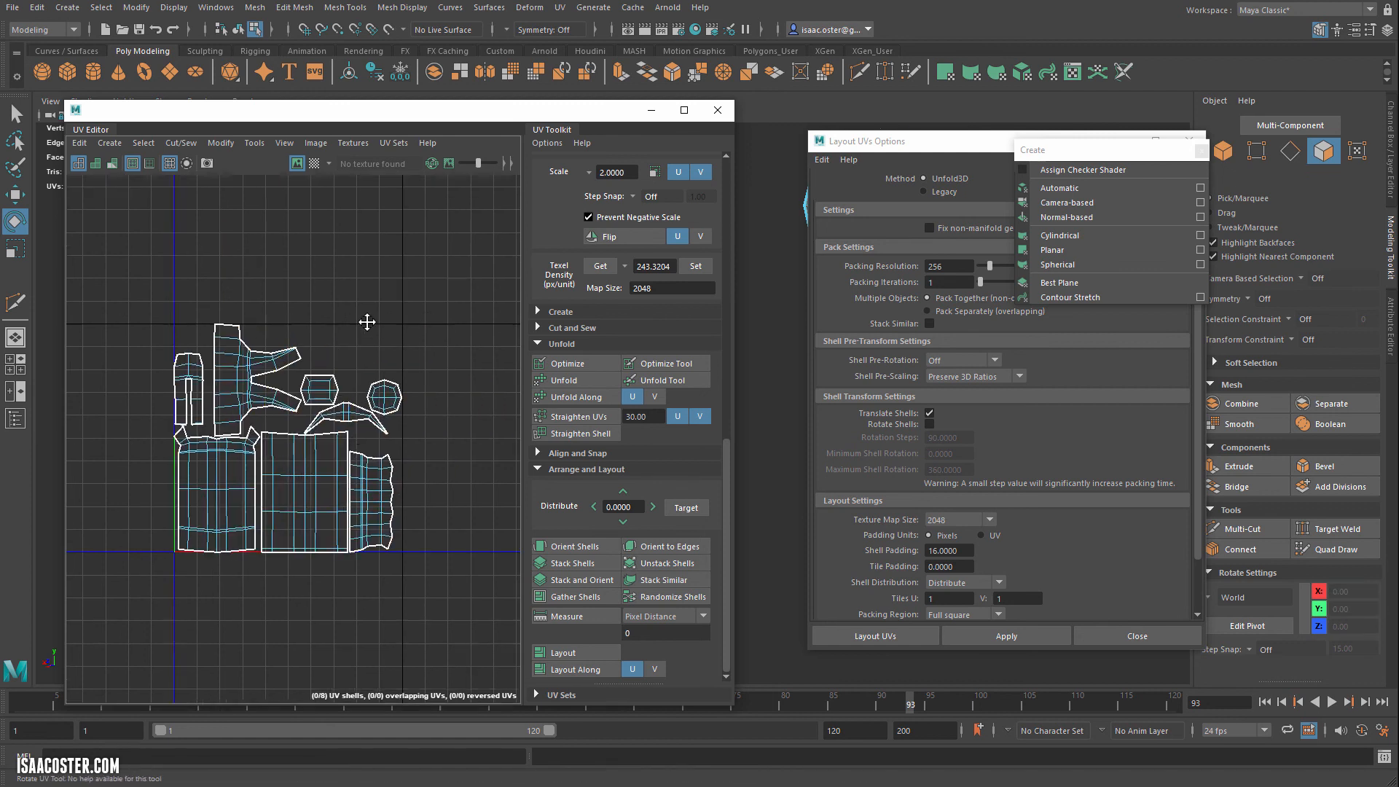
alt+middle_drag(357, 344, 432, 269)
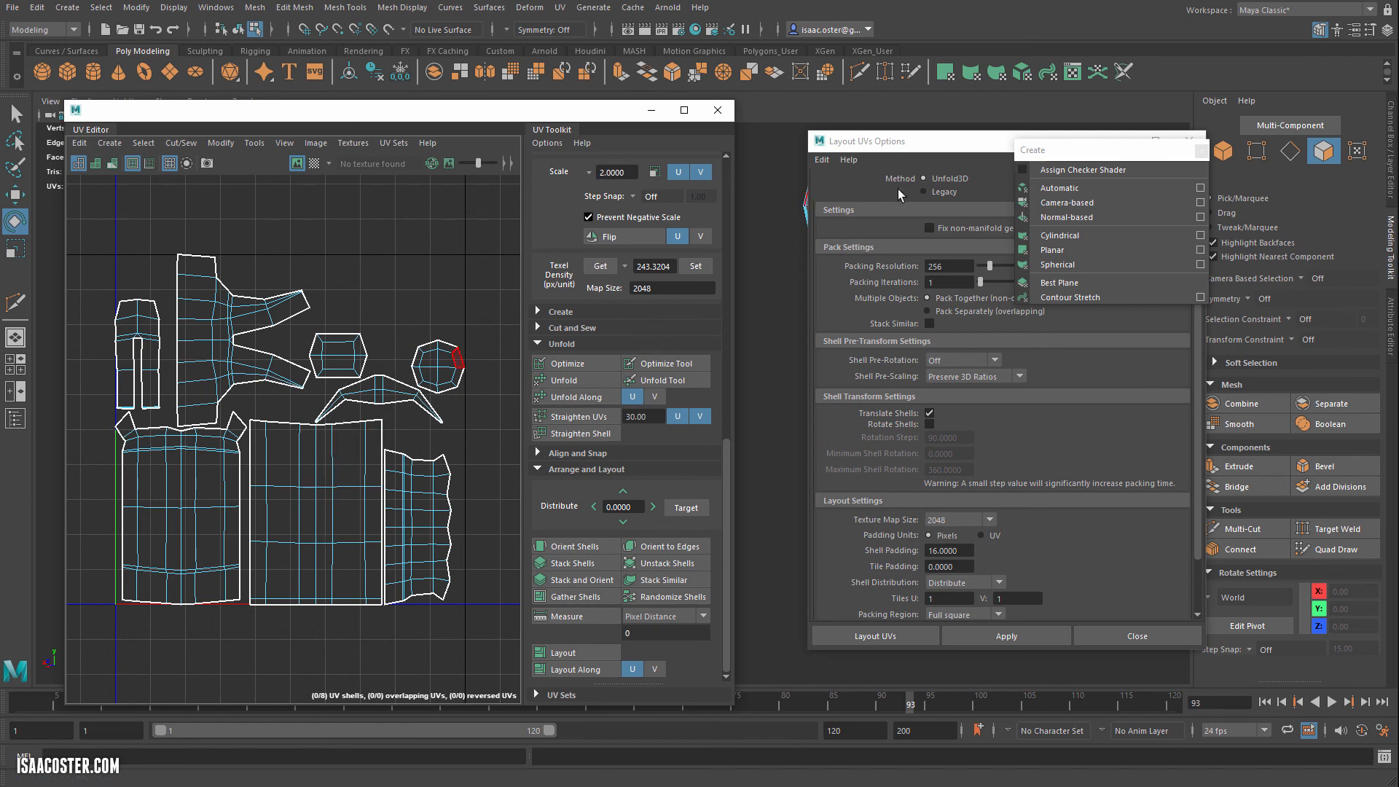
Move the Layout UVs Options window clear of the floating Create menu
drag(907, 152, 850, 146)
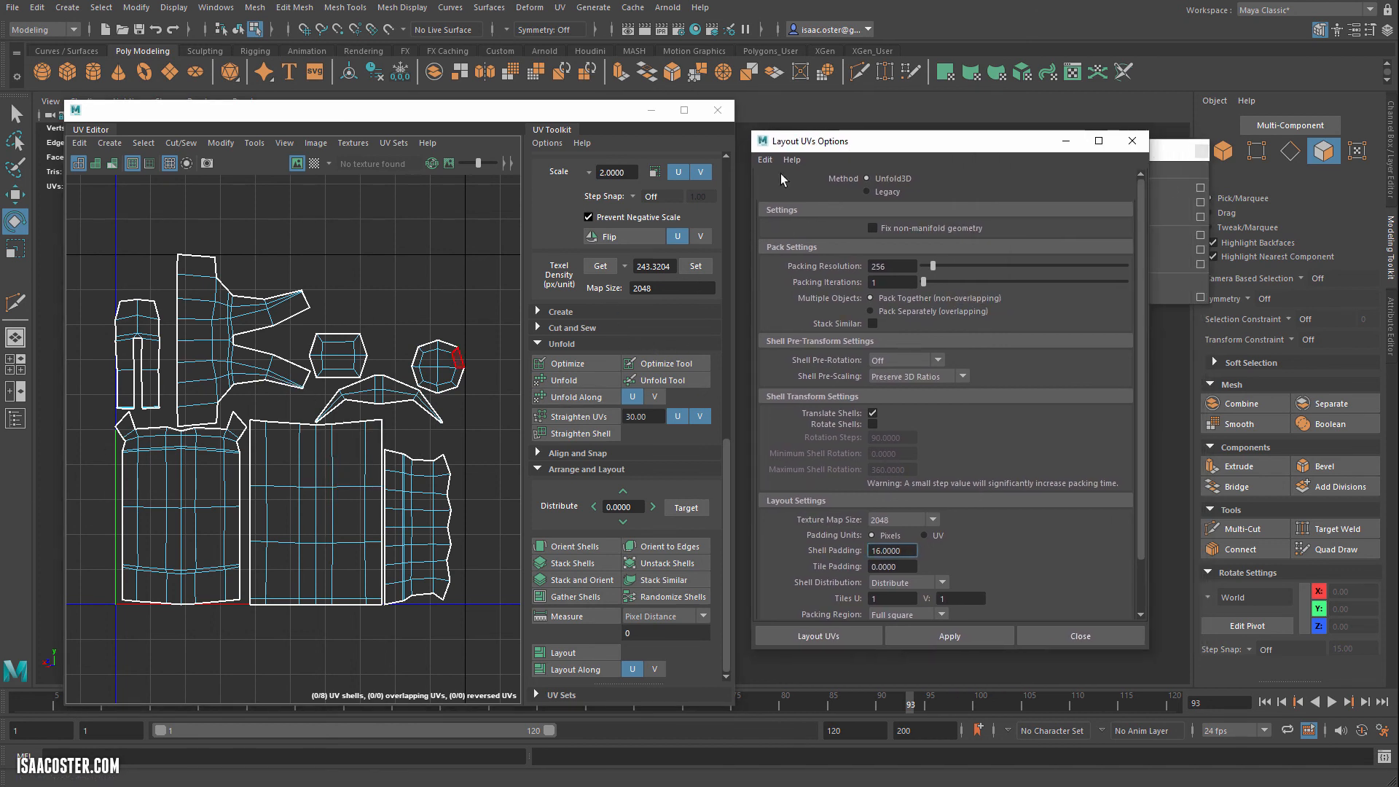